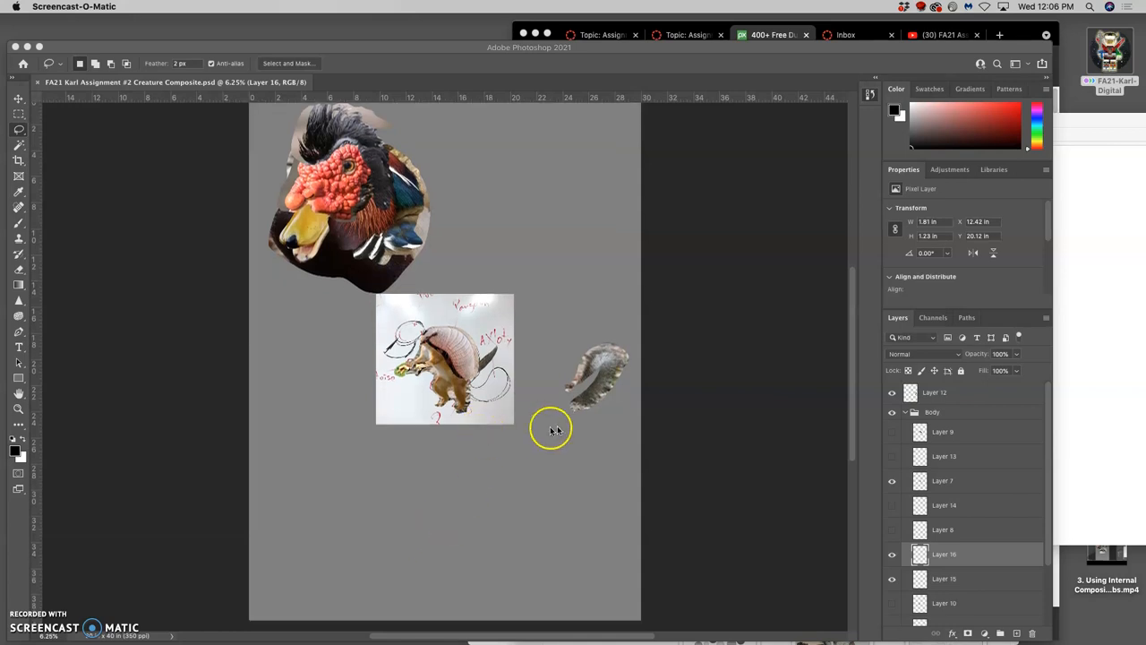
Show the armadillo layer and Layer 13 on the creature, keeping the scales layer hidden.
{"action": "left_click", "coordinate": [660, 436]}
{"action": "scroll", "coordinate": [544, 443], "scroll_direction": "up", "scroll_amount": 1}
{"action": "scroll", "coordinate": [537, 445], "scroll_direction": "up", "scroll_amount": 1}
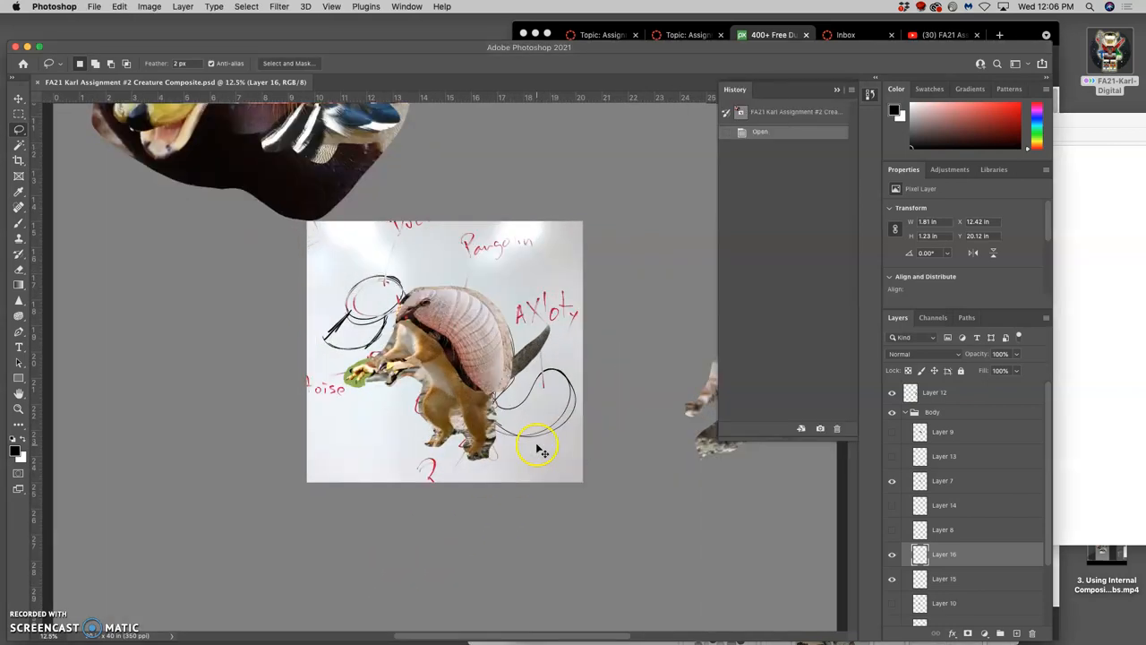
{"action": "scroll", "coordinate": [538, 446], "scroll_direction": "up", "scroll_amount": 1}
{"action": "scroll", "coordinate": [537, 445], "scroll_direction": "up", "scroll_amount": 1}
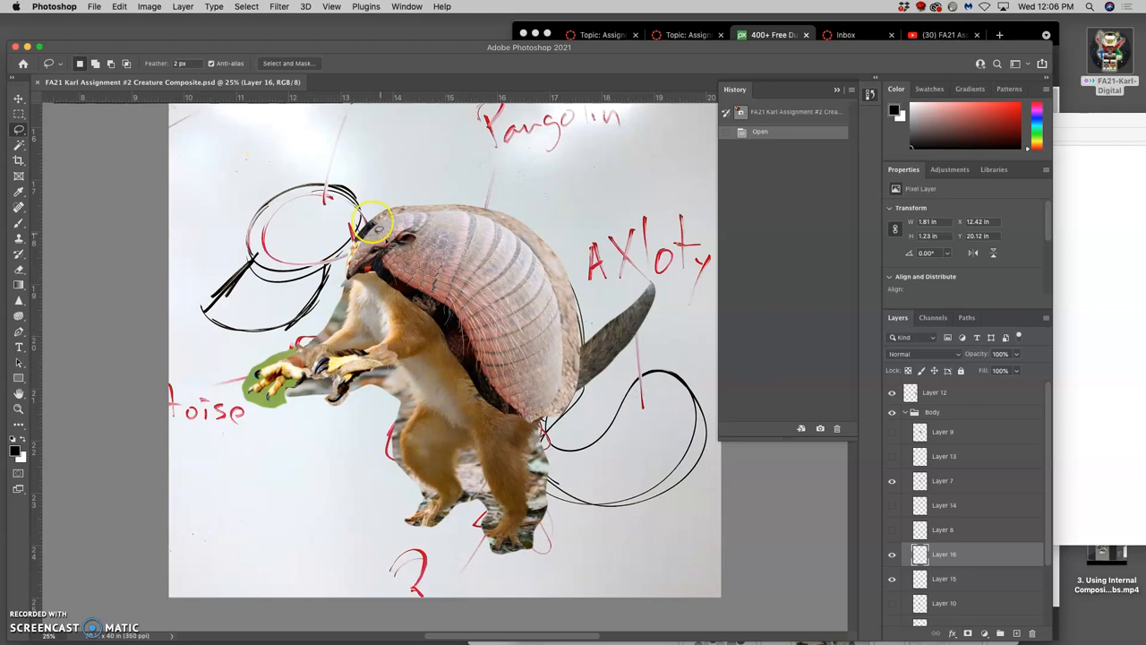
{"action": "left_click", "coordinate": [892, 530]}
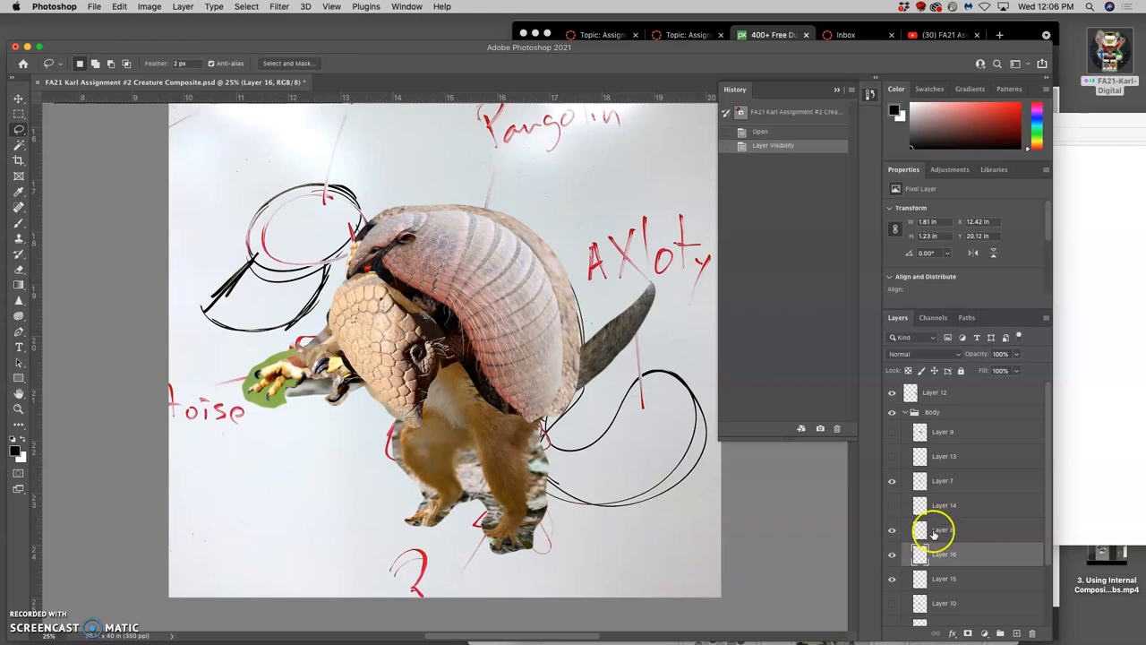
{"action": "left_click_drag", "start_coordinate": [930, 540], "coordinate": [906, 520]}
{"action": "left_click", "coordinate": [893, 506]}
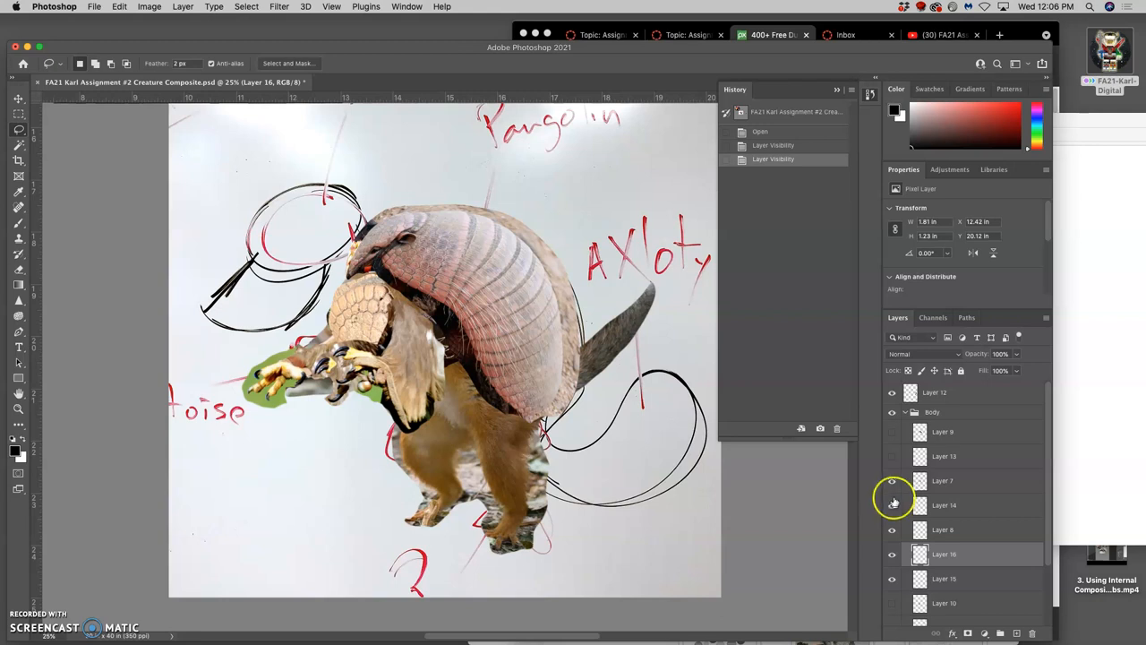
{"action": "left_click", "coordinate": [893, 504]}
{"action": "left_click", "coordinate": [893, 456]}
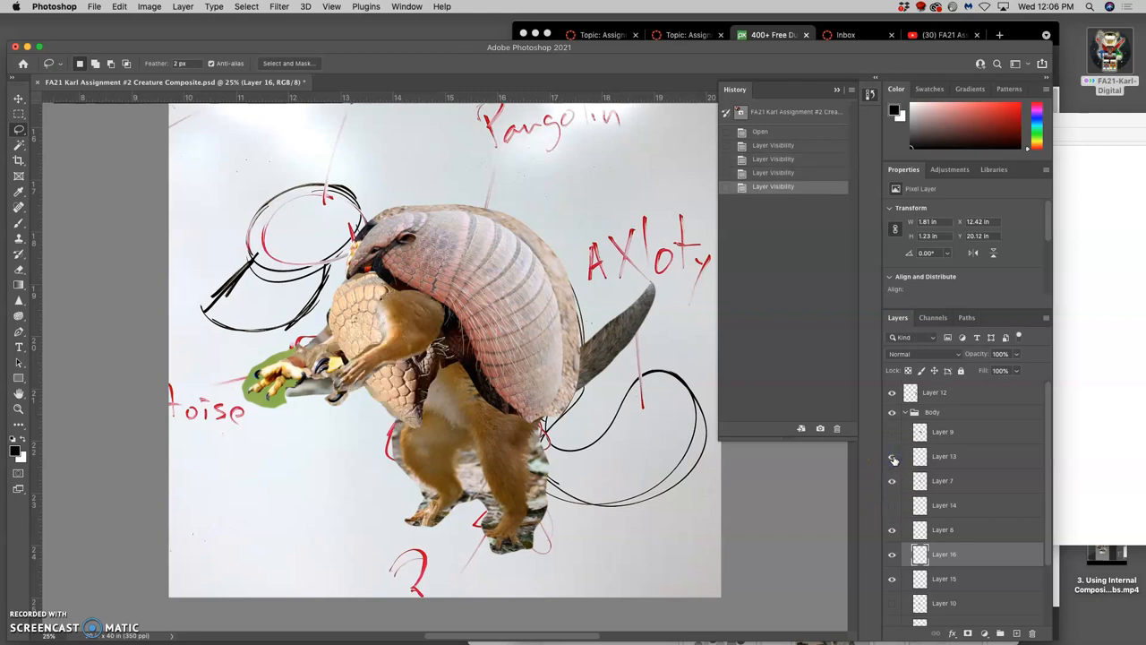
Move Layer 16 up the Body group so it sits just below Layer 9.
{"action": "left_click", "coordinate": [892, 557]}
{"action": "left_click_drag", "start_coordinate": [933, 556], "coordinate": [932, 445]}
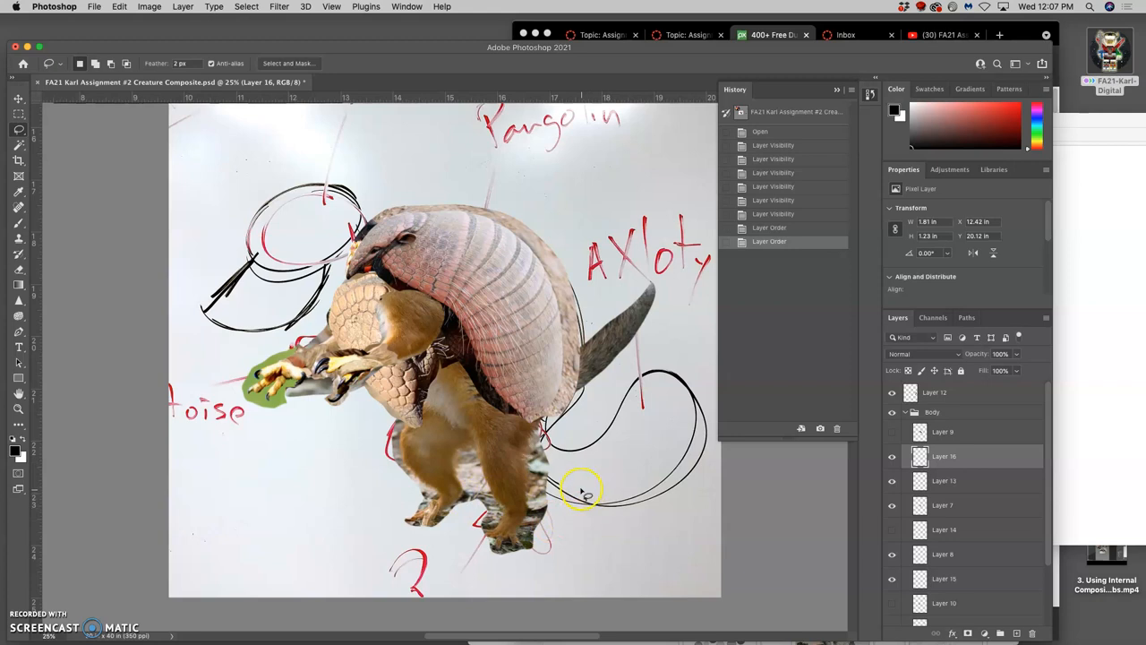
Scale the scaly skin Layer 9 smaller and shift it down-right over the shell.
{"action": "left_click", "coordinate": [893, 433]}
{"action": "left_click", "coordinate": [893, 432]}
{"action": "left_click", "coordinate": [951, 437]}
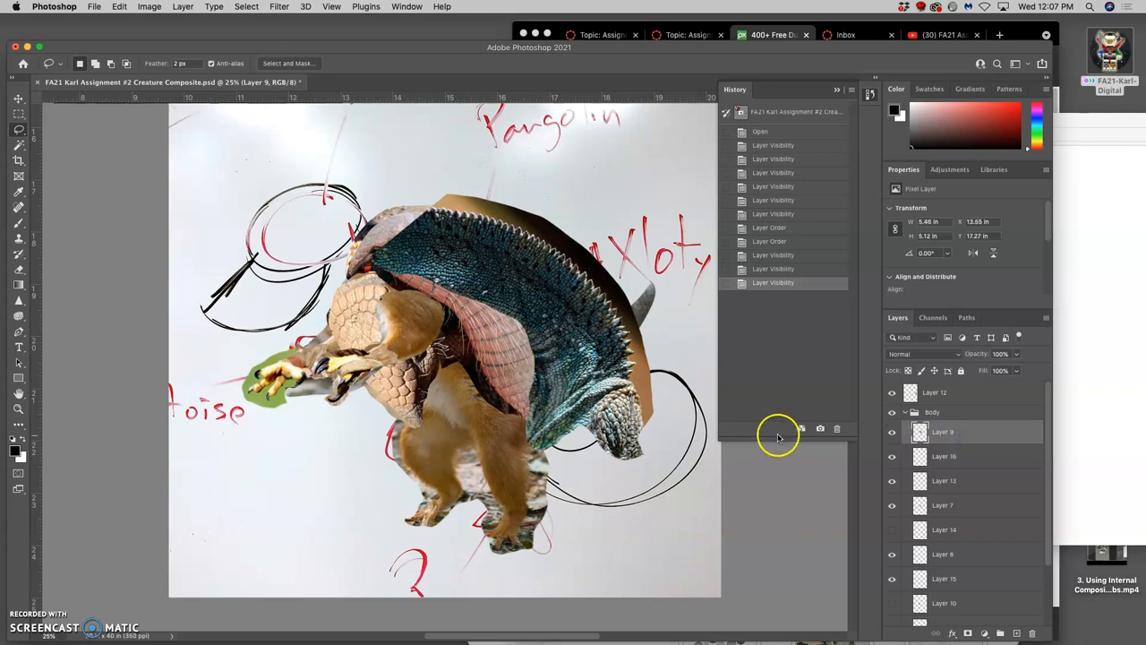
{"action": "key", "text": "ctrl+t"}
{"action": "right_click", "coordinate": [618, 387]}
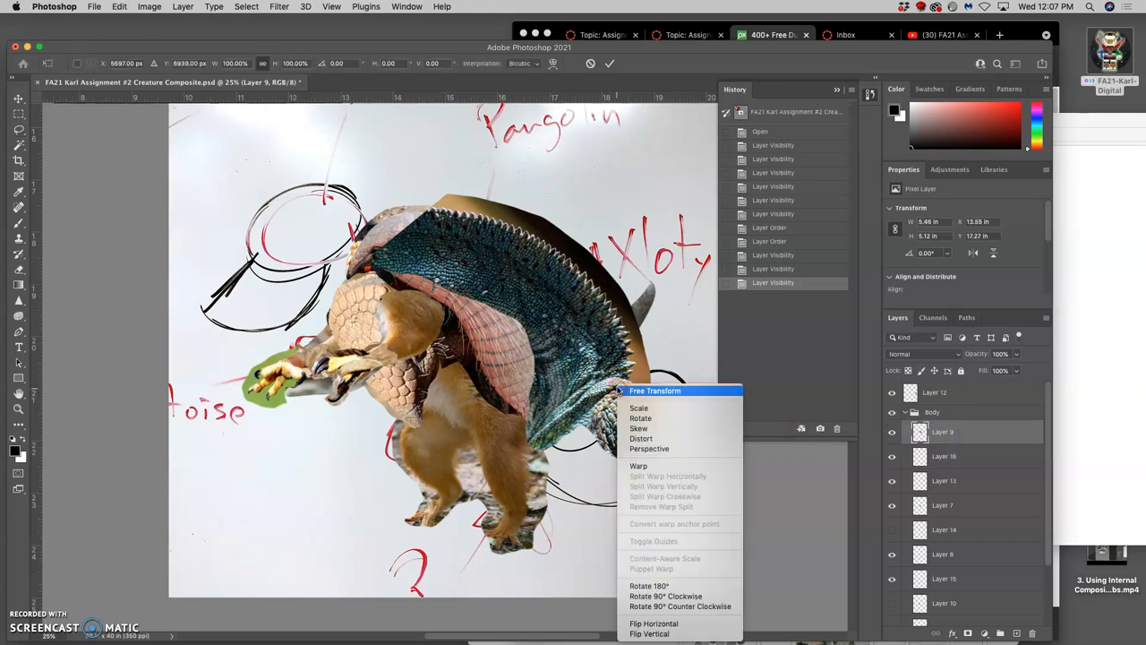
{"action": "left_click", "coordinate": [640, 408]}
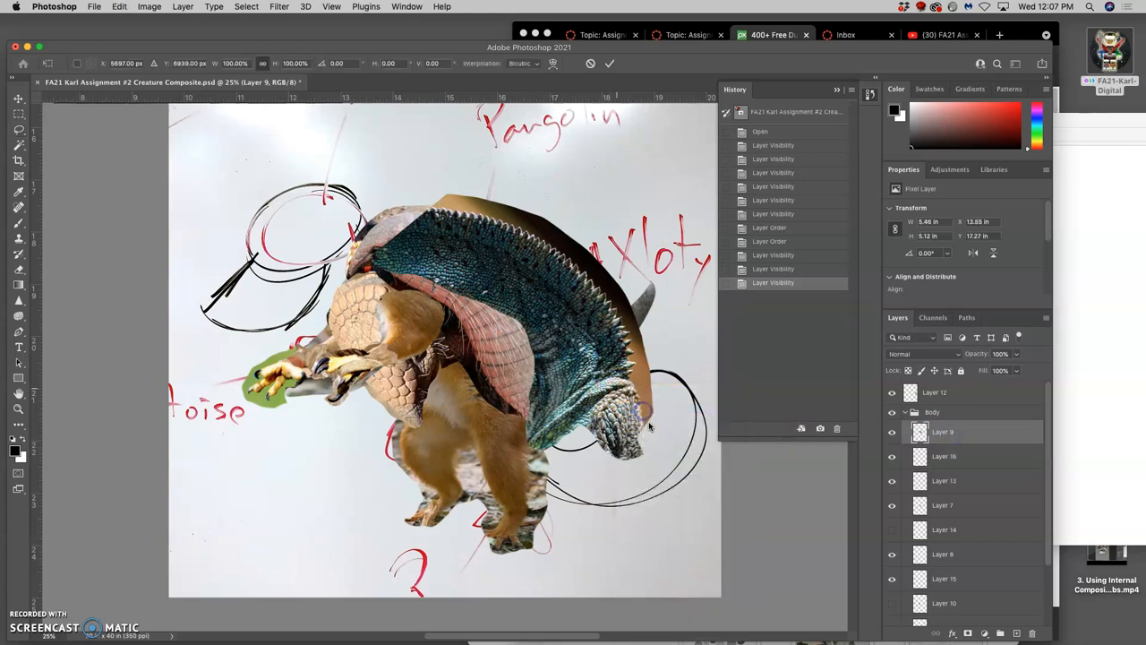
{"action": "left_click_drag", "start_coordinate": [641, 442], "coordinate": [556, 395]}
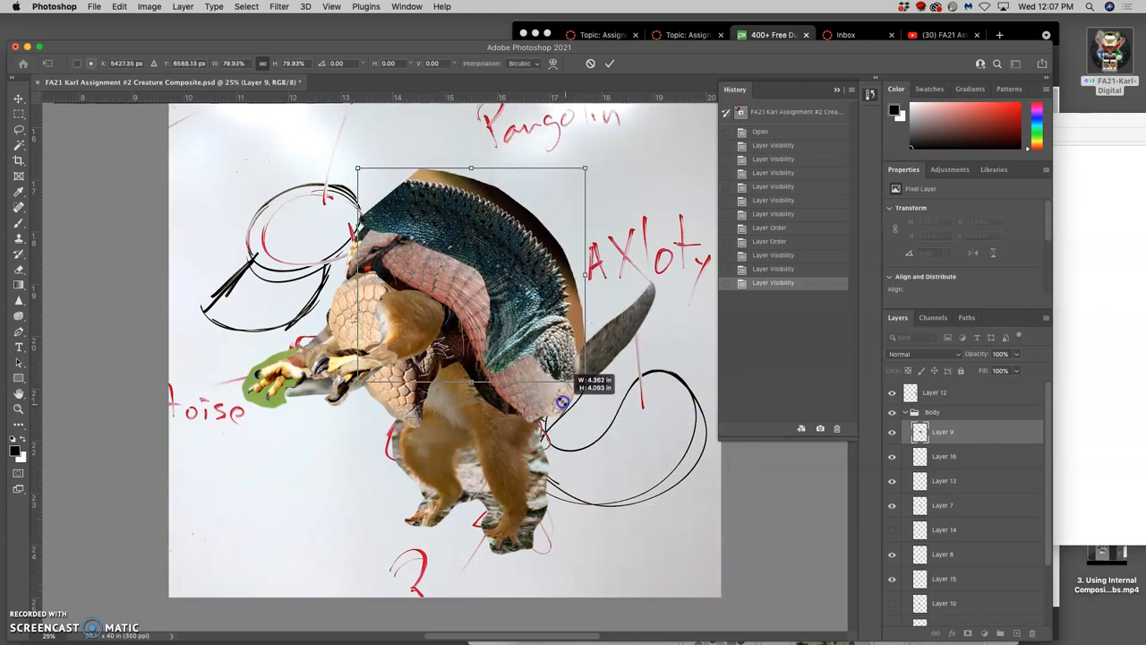
{"action": "left_click_drag", "start_coordinate": [532, 319], "coordinate": [563, 353]}
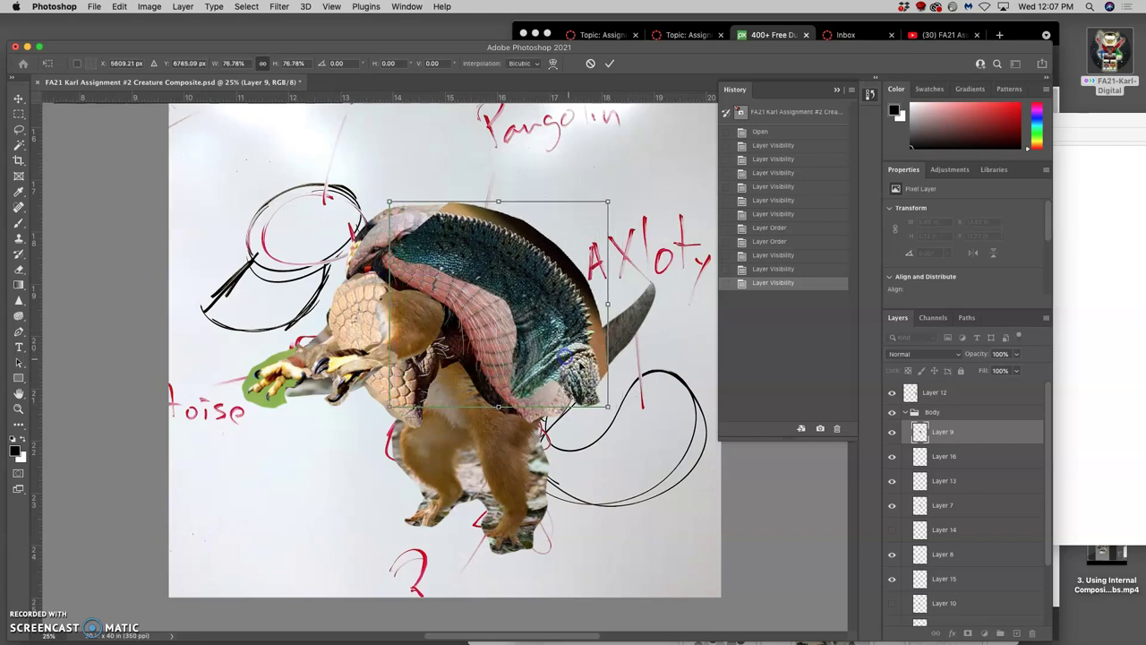
Warp the scaly skin so it curves over the armadillo shell and commit.
{"action": "right_click", "coordinate": [600, 394]}
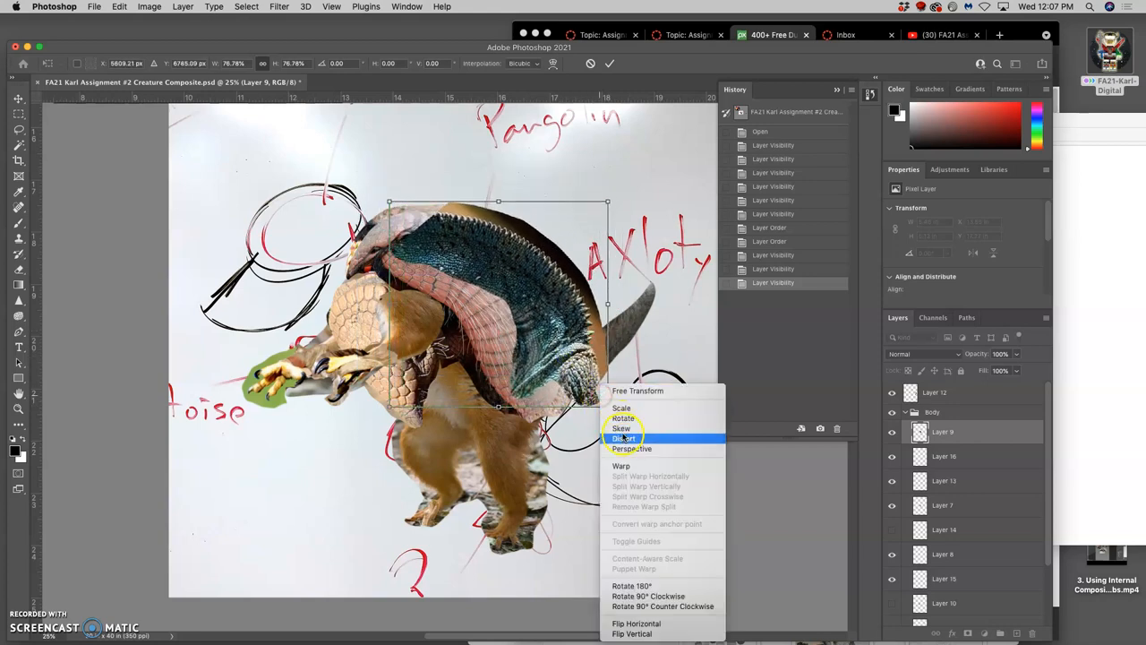
{"action": "left_click", "coordinate": [622, 465]}
{"action": "mouse_move", "coordinate": [596, 385]}
{"action": "left_mouse_down"}
{"action": "mouse_move", "coordinate": [565, 395]}
{"action": "mouse_move", "coordinate": [566, 448]}
{"action": "left_mouse_up"}
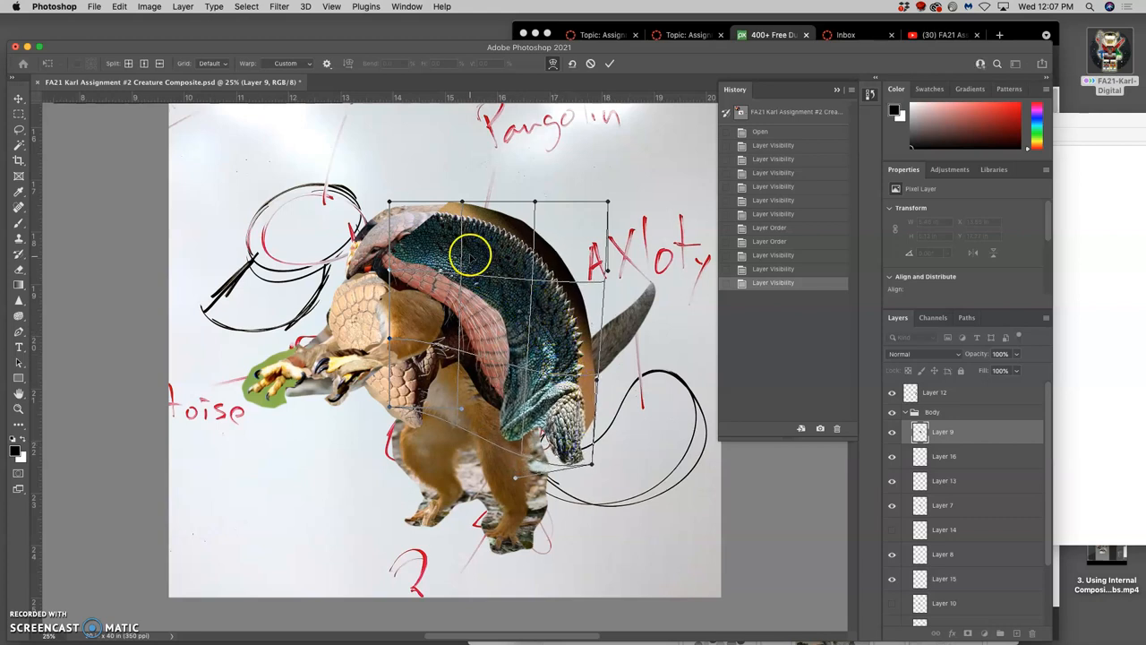
{"action": "key", "text": "Return"}
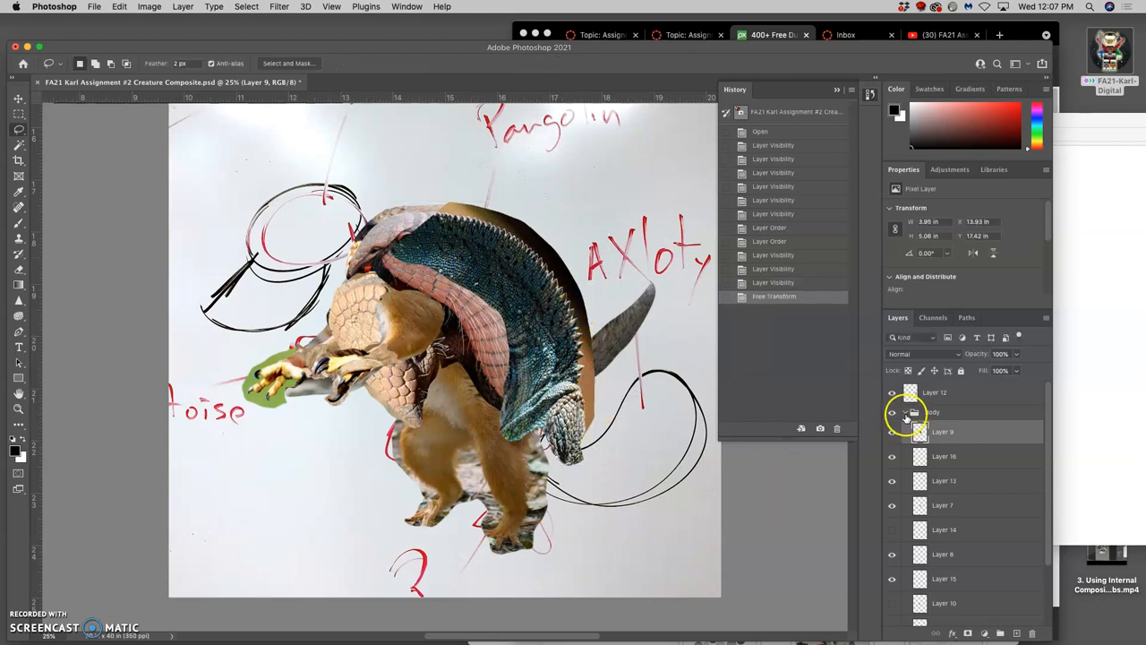
Reveal Layer 14, then delete it from the Body group.
{"action": "left_click", "coordinate": [891, 531]}
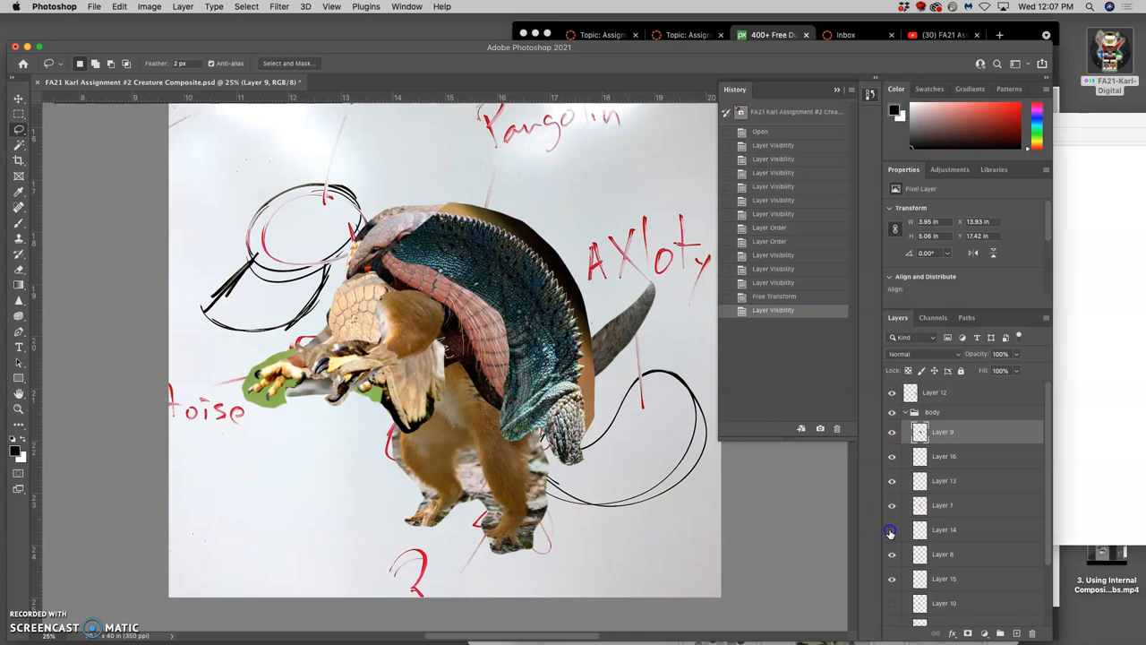
{"action": "left_click", "coordinate": [891, 530]}
{"action": "left_click", "coordinate": [939, 529]}
{"action": "key", "text": "Delete"}
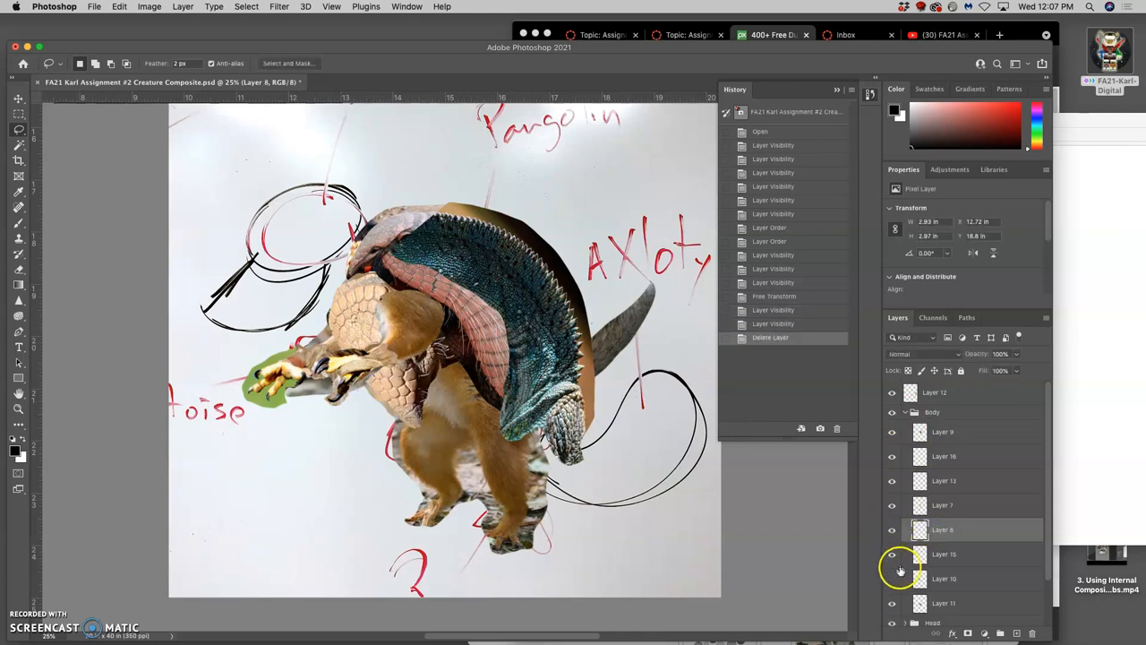
Check the green shape Layer 10 and Layer 11, leaving the green shape hidden.
{"action": "left_click", "coordinate": [892, 579]}
{"action": "left_click", "coordinate": [952, 580]}
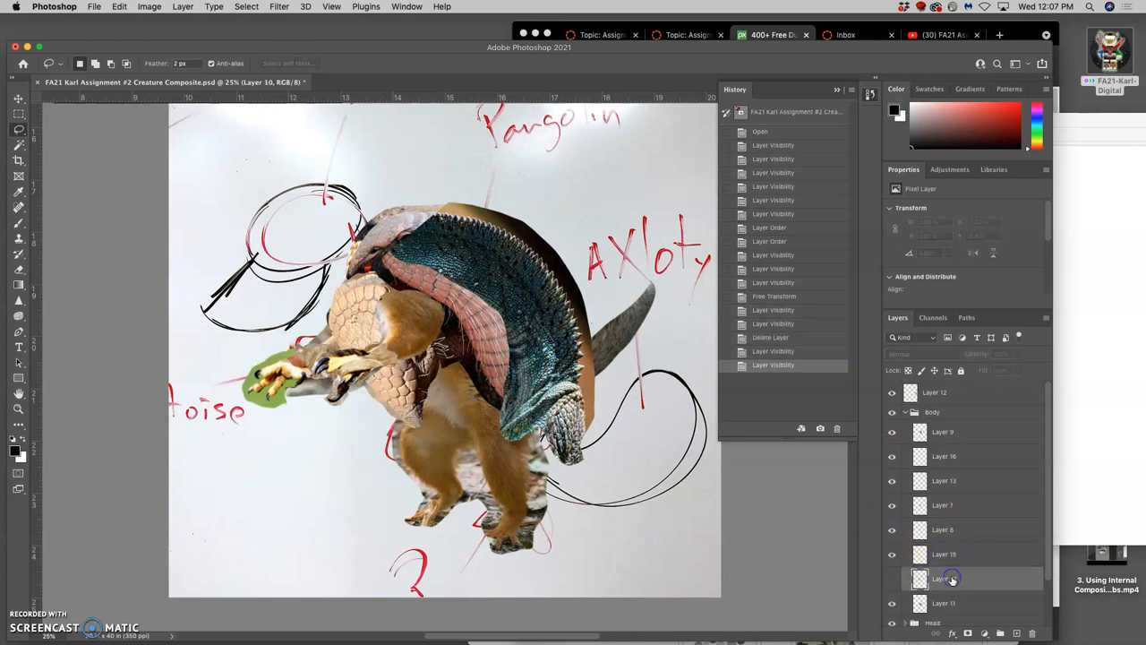
{"action": "left_click", "coordinate": [891, 578]}
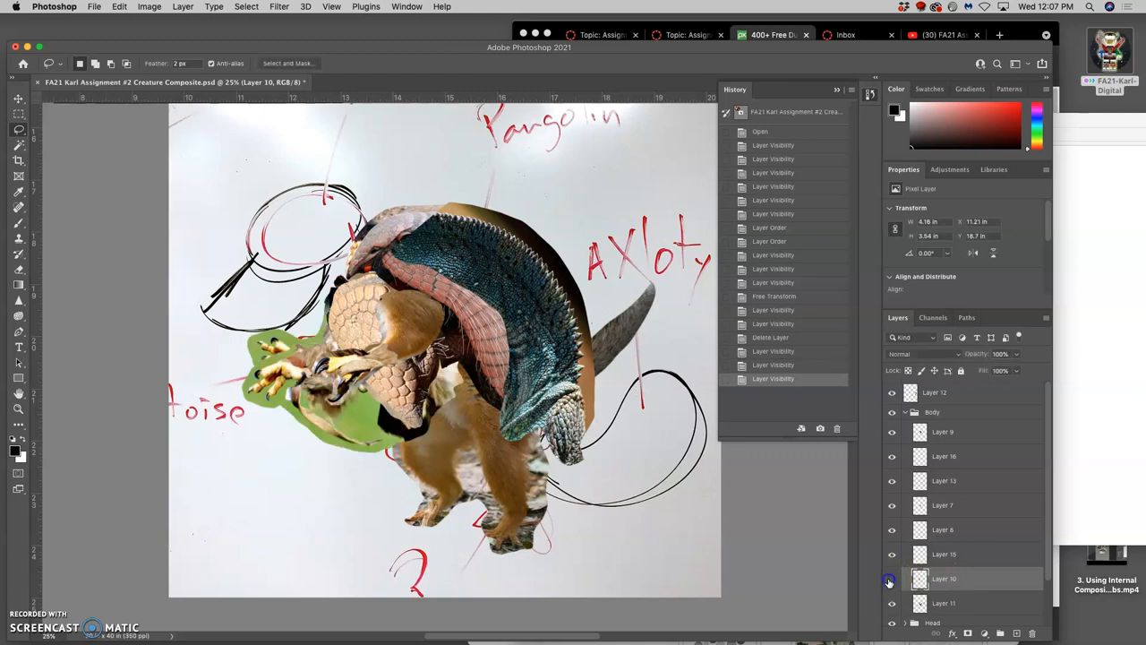
{"action": "left_click", "coordinate": [891, 580]}
{"action": "left_click", "coordinate": [892, 580]}
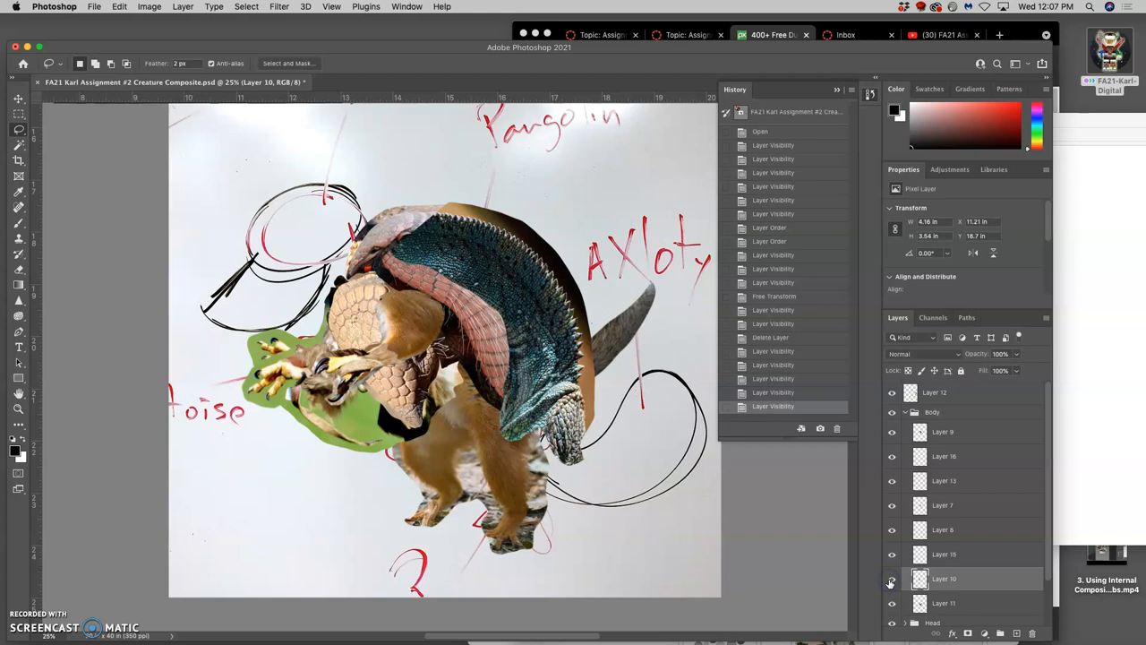
{"action": "left_click", "coordinate": [891, 580]}
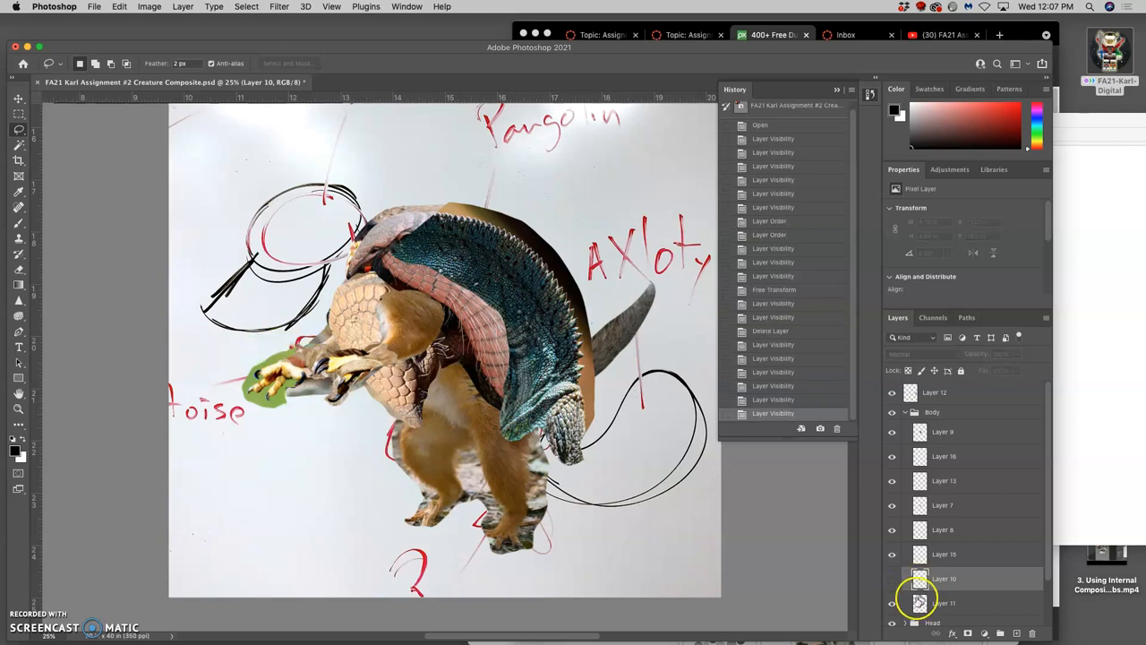
{"action": "scroll", "coordinate": [938, 566], "scroll_direction": "down", "scroll_amount": 1}
{"action": "left_click", "coordinate": [892, 601]}
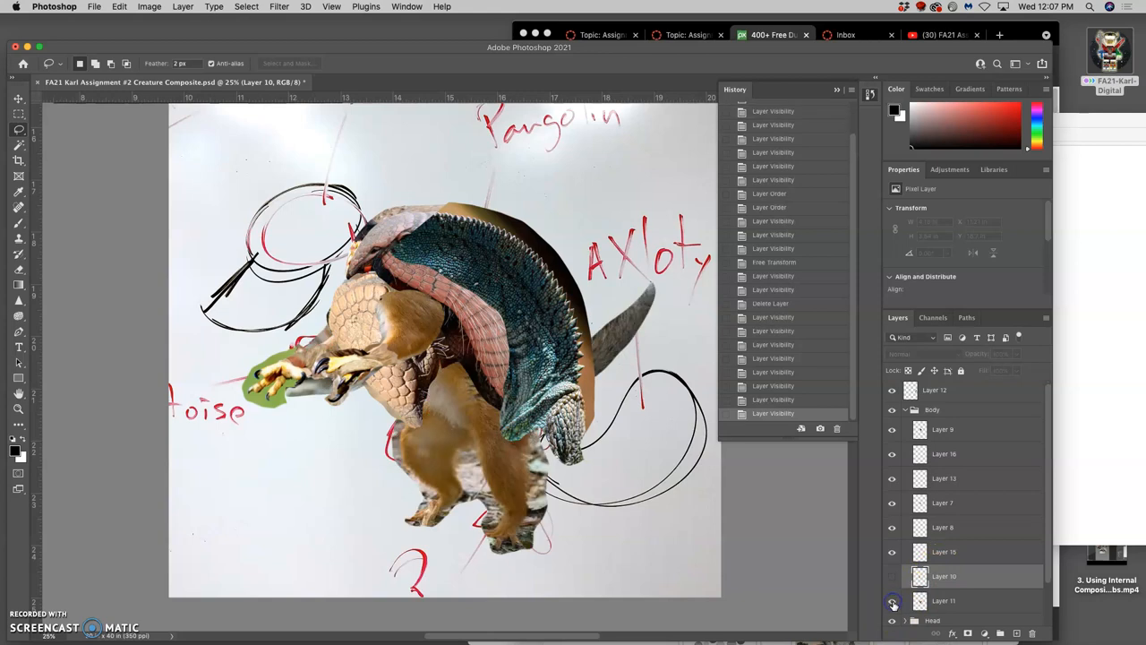
{"action": "scroll", "coordinate": [949, 591], "scroll_direction": "down", "scroll_amount": 1}
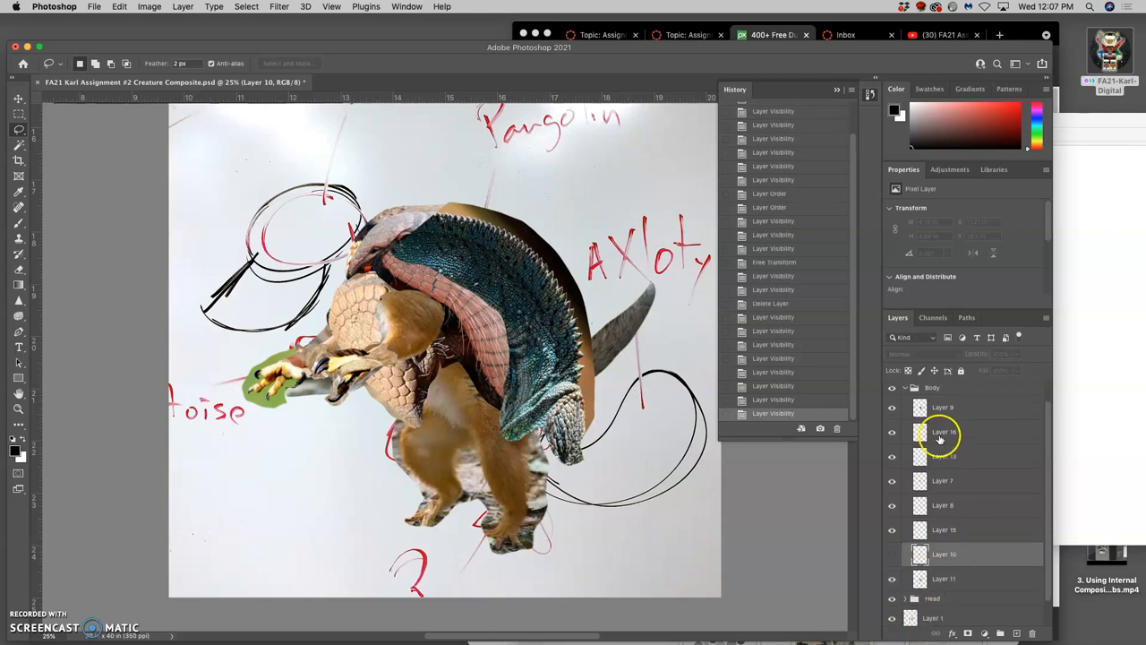
Collapse the Body and Head groups after peeking at their layers.
{"action": "left_click", "coordinate": [905, 386]}
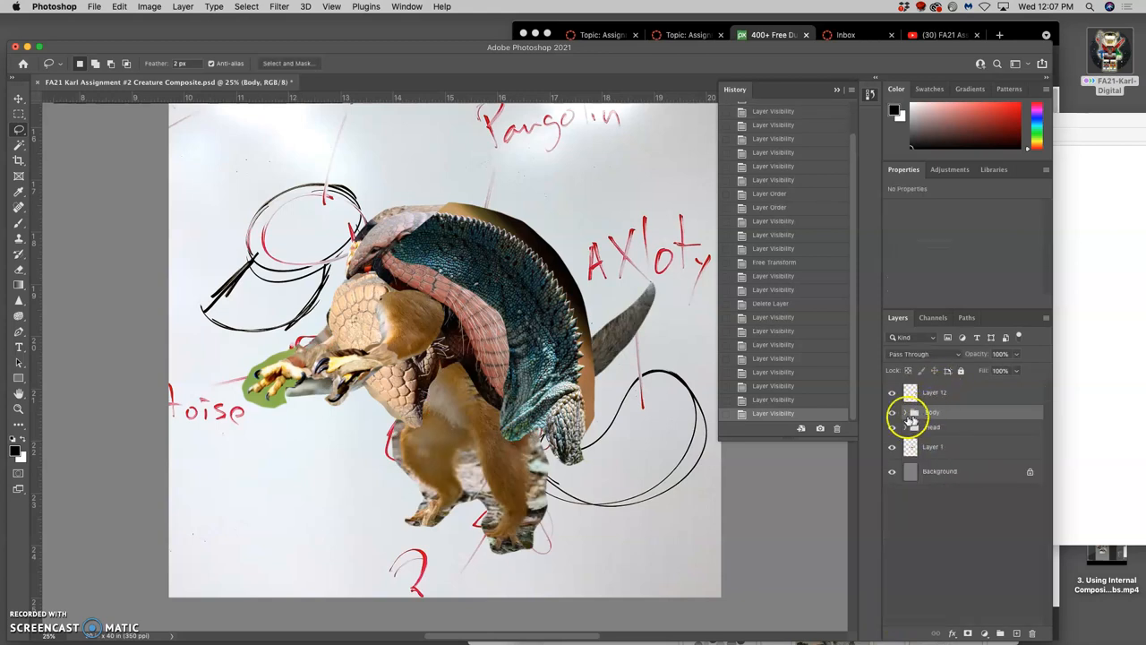
{"action": "left_click", "coordinate": [906, 413]}
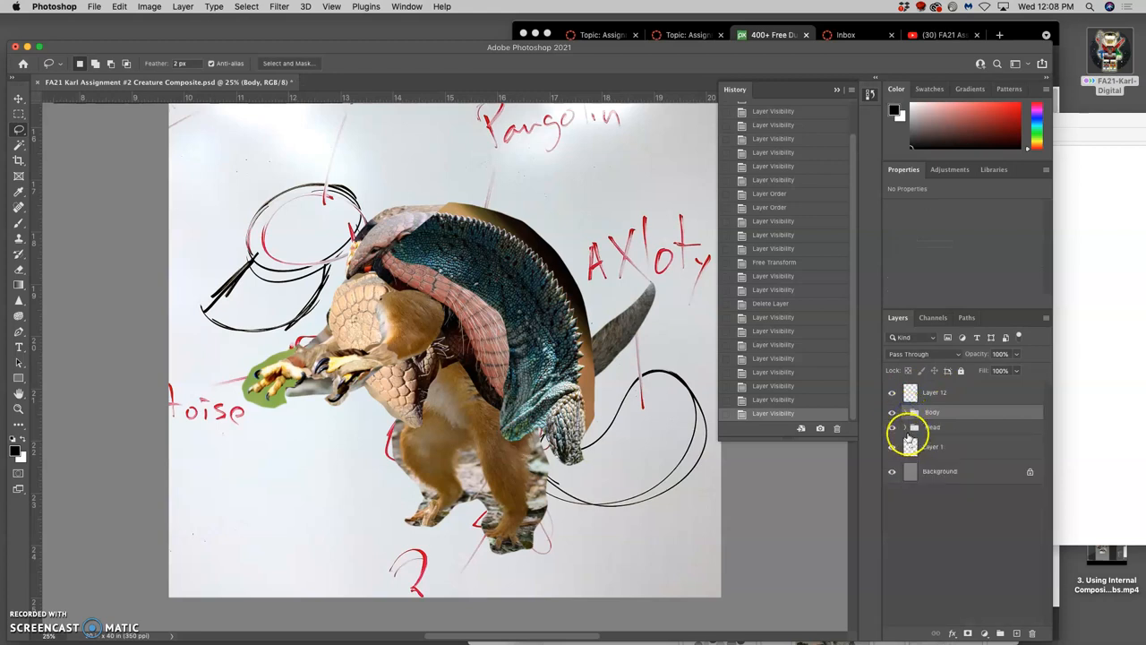
{"action": "left_click", "coordinate": [904, 428]}
{"action": "left_click", "coordinate": [904, 429]}
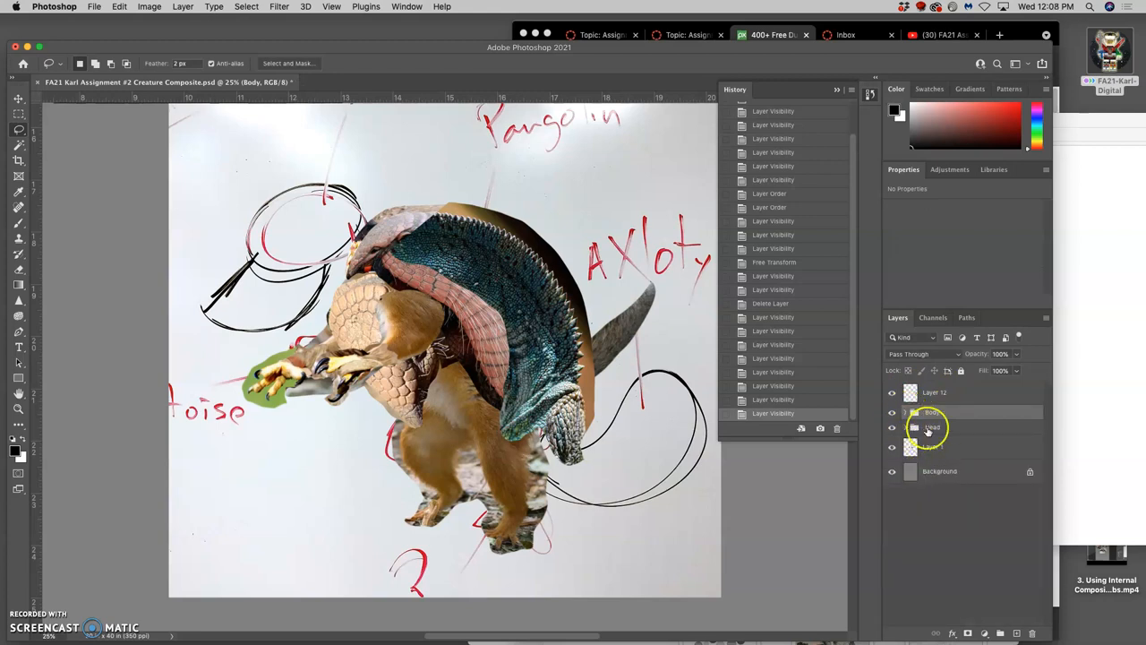
{"action": "left_click", "coordinate": [907, 428]}
Free Transform the Head group, shrinking the duck head to about 61% over the body.
{"action": "key", "text": "super+minus"}
{"action": "key", "text": "super+minus"}
{"action": "key", "text": "super+minus"}
{"action": "key", "text": "super+minus"}
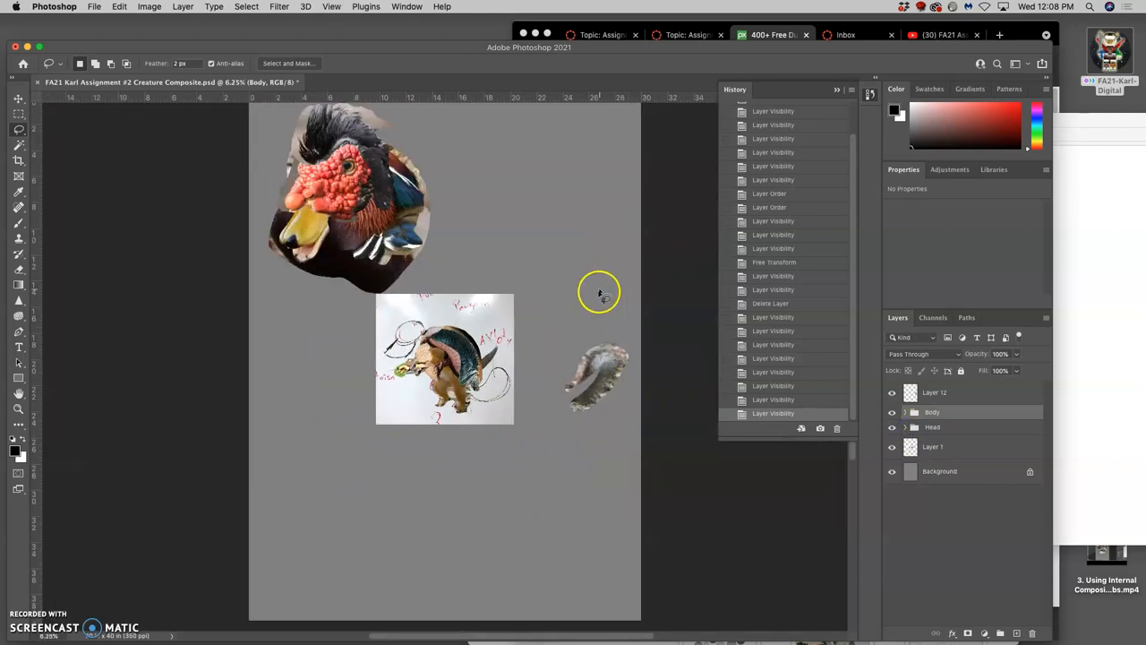
{"action": "left_click", "coordinate": [892, 428]}
{"action": "left_click", "coordinate": [892, 428]}
{"action": "left_click", "coordinate": [892, 429]}
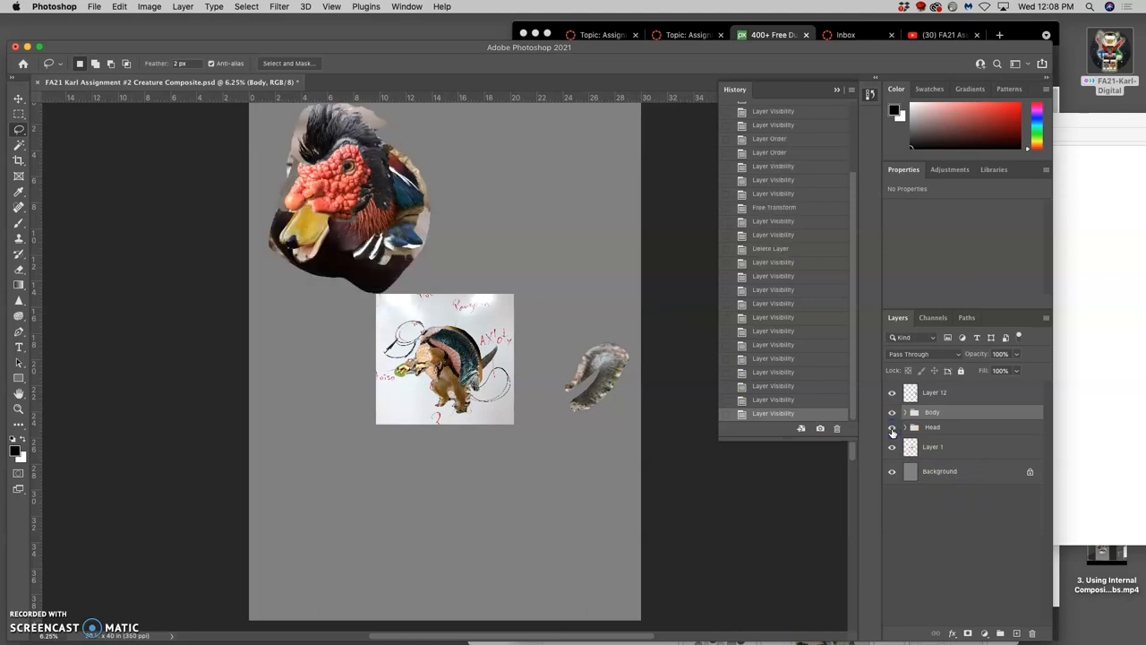
{"action": "left_click", "coordinate": [952, 429]}
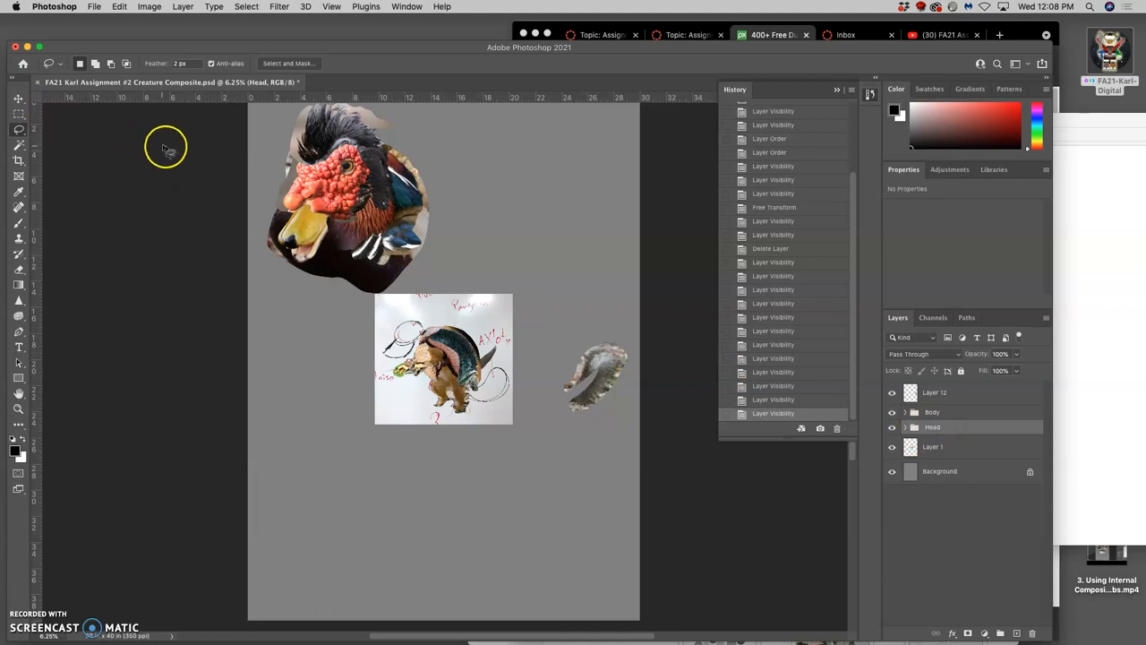
{"action": "key", "text": "ctrl+t"}
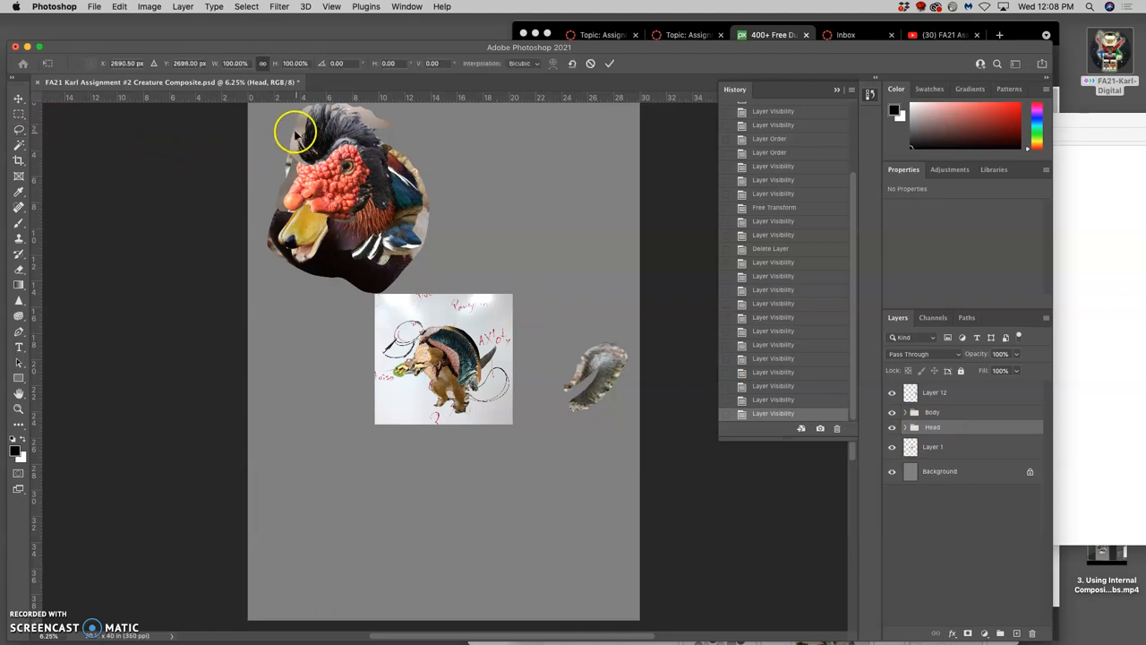
{"action": "right_click", "coordinate": [301, 139]}
{"action": "left_click", "coordinate": [323, 153]}
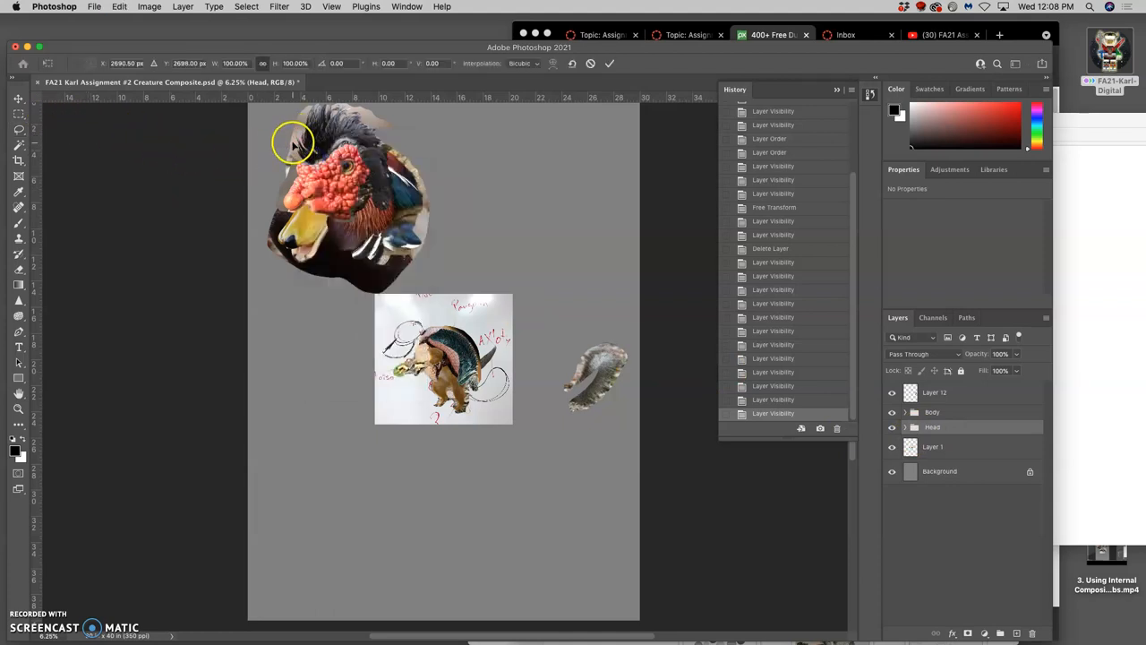
{"action": "left_click_drag", "start_coordinate": [287, 141], "coordinate": [319, 175]}
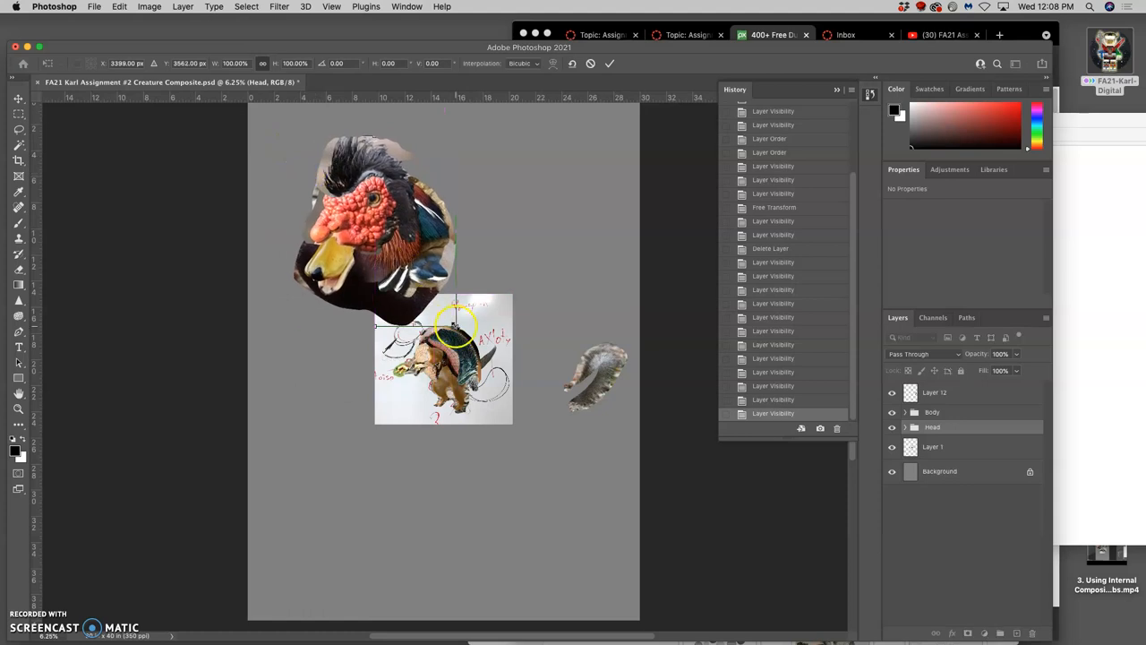
{"action": "left_click_drag", "start_coordinate": [455, 331], "coordinate": [383, 259]}
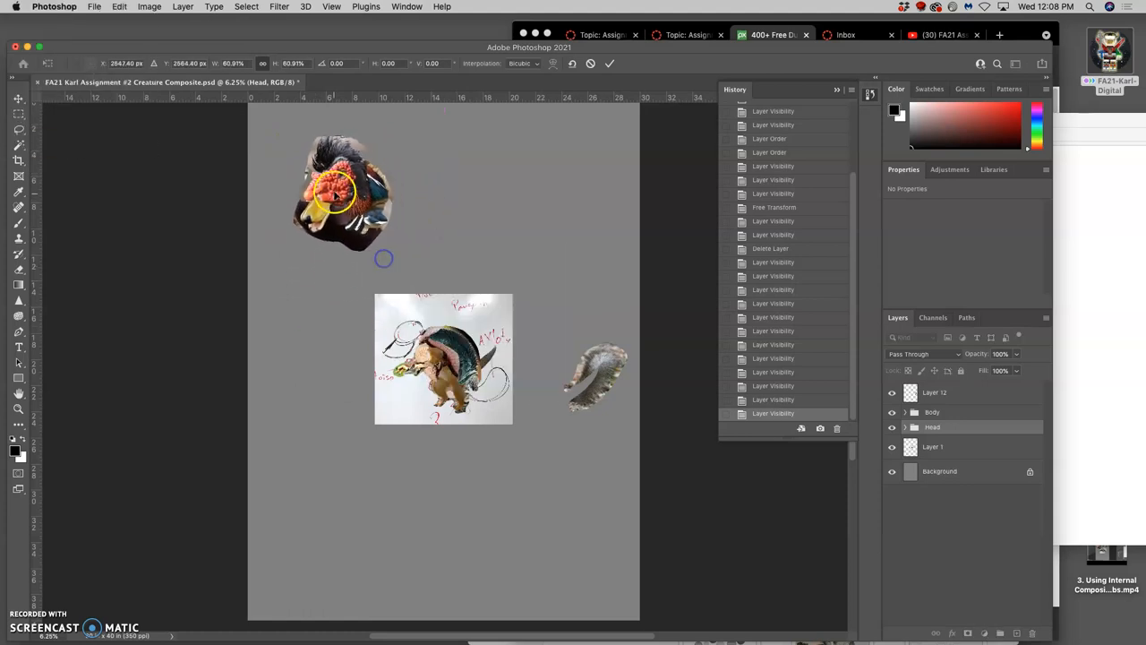
{"action": "left_click_drag", "start_coordinate": [334, 190], "coordinate": [379, 279]}
Shrink the duck head further to about 43% and place it onto the creature's neck.
{"action": "key", "text": "ctrl+plus"}
{"action": "key", "text": "ctrl+plus"}
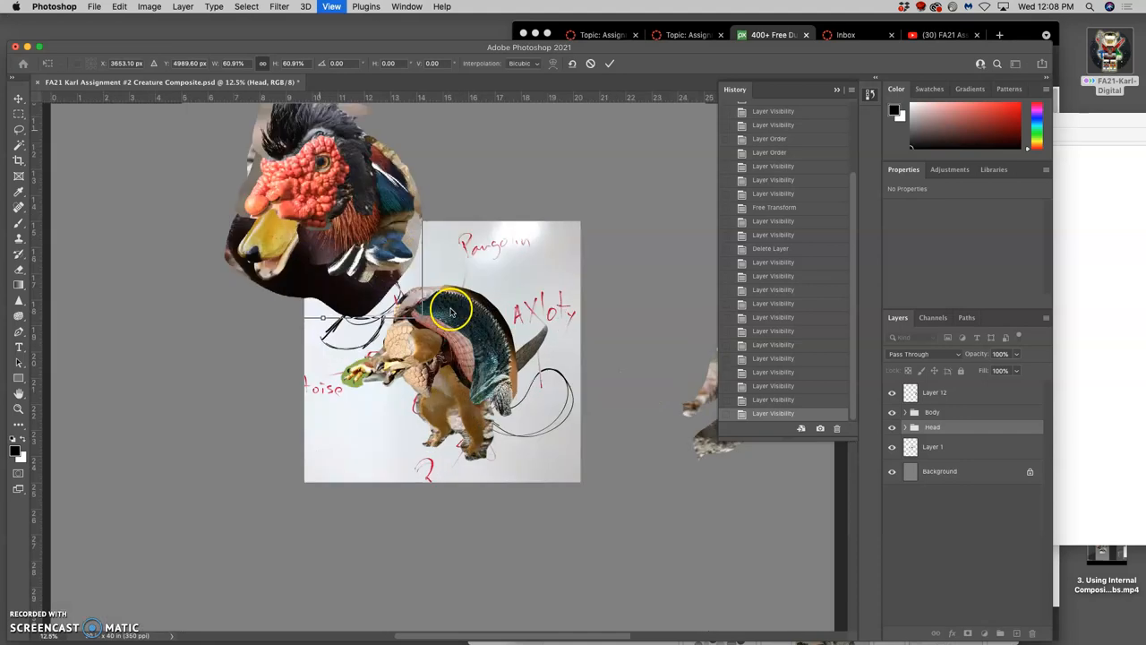
{"action": "key", "text": "ctrl+plus"}
{"action": "mouse_move", "coordinate": [415, 300]}
{"action": "left_mouse_down"}
{"action": "mouse_move", "coordinate": [333, 285]}
{"action": "mouse_move", "coordinate": [370, 323]}
{"action": "left_mouse_up"}
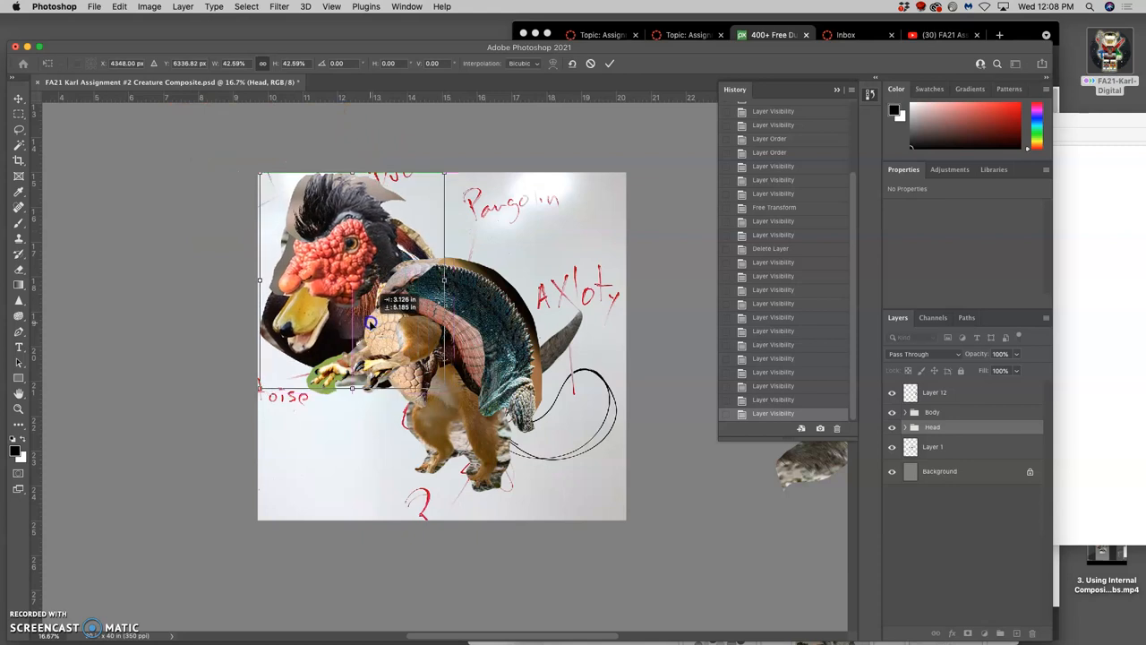
Undo a trial move of the head into Body and a stray lasso via History.
{"action": "left_click_drag", "start_coordinate": [957, 408], "coordinate": [958, 410]}
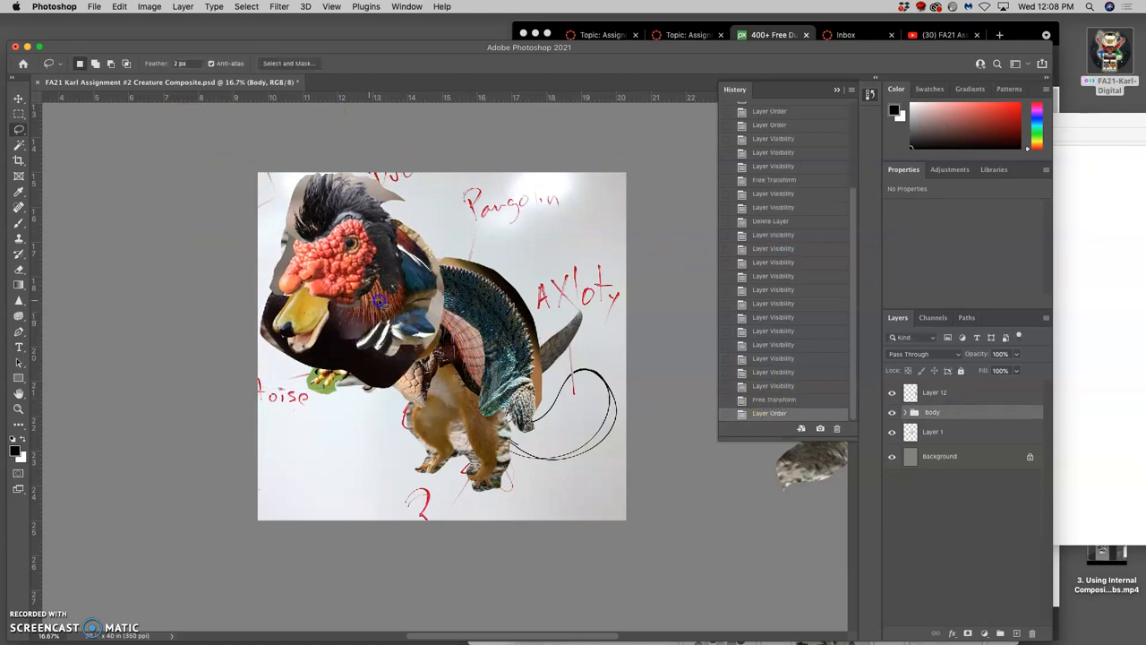
{"action": "left_click", "coordinate": [412, 318]}
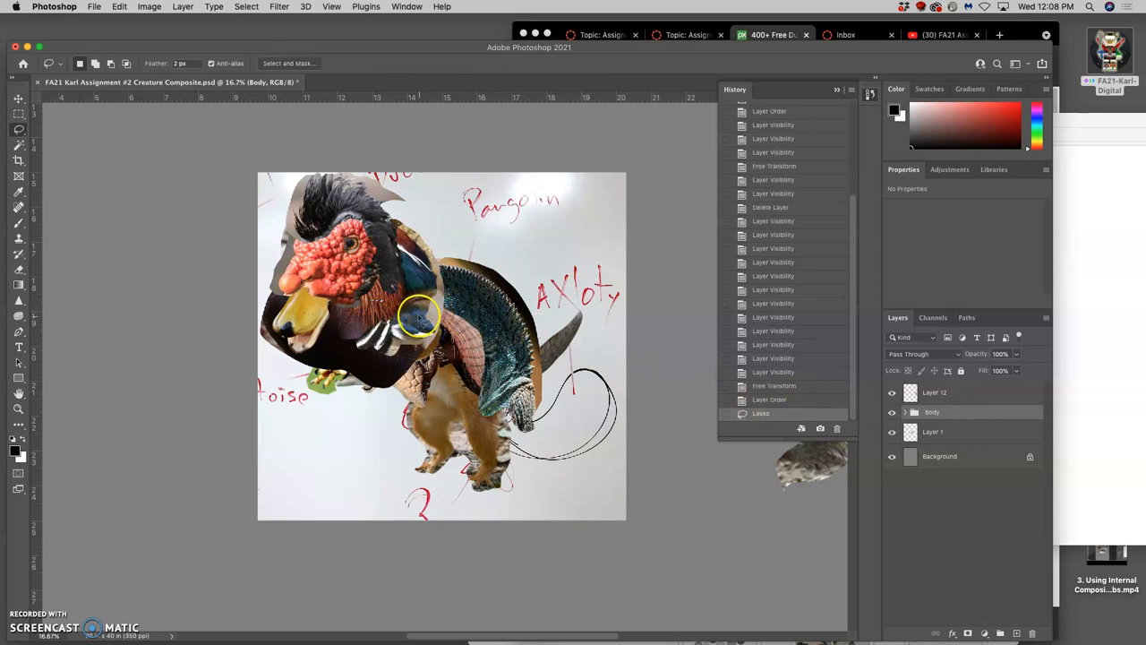
{"action": "key", "text": "ctrl+z"}
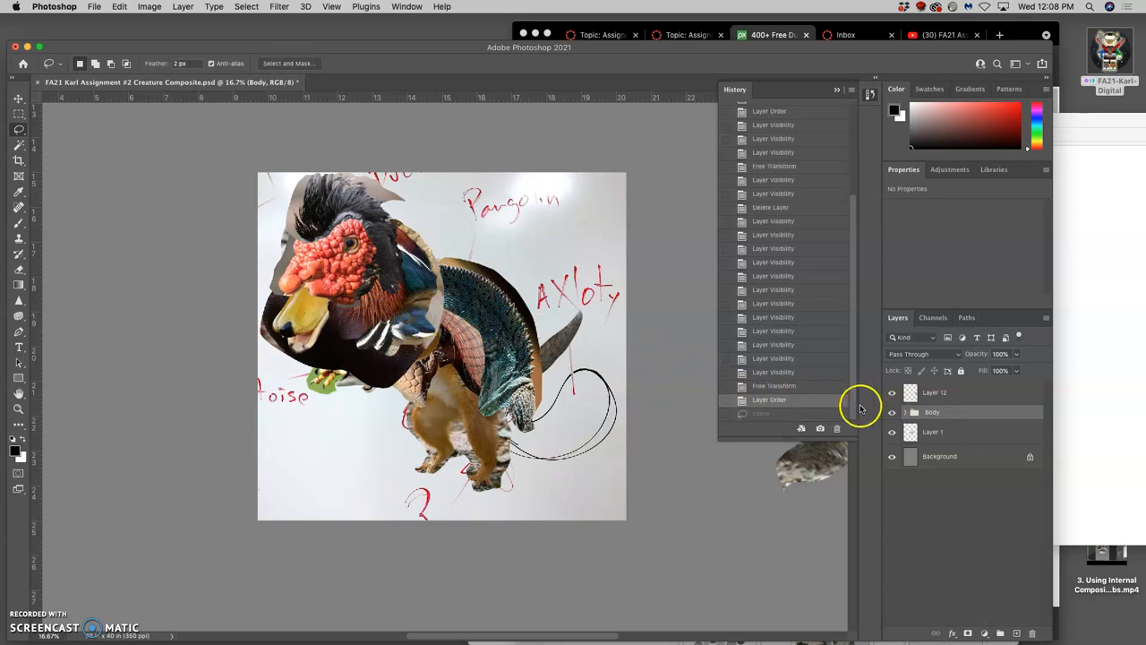
{"action": "left_click", "coordinate": [789, 401]}
{"action": "left_click", "coordinate": [780, 390]}
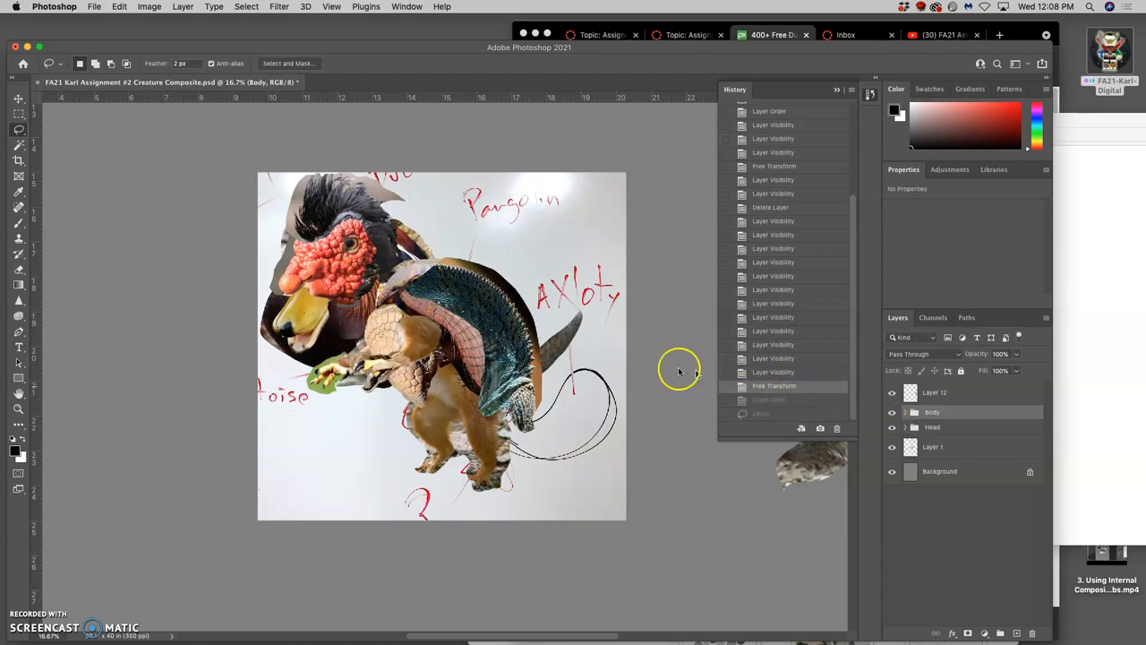
Move the whole Head group left off the canvas onto the pasteboard, undoing a single-layer move.
{"action": "left_click", "coordinate": [15, 100]}
{"action": "left_click_drag", "start_coordinate": [348, 240], "coordinate": [186, 206]}
{"action": "key", "text": "super+z"}
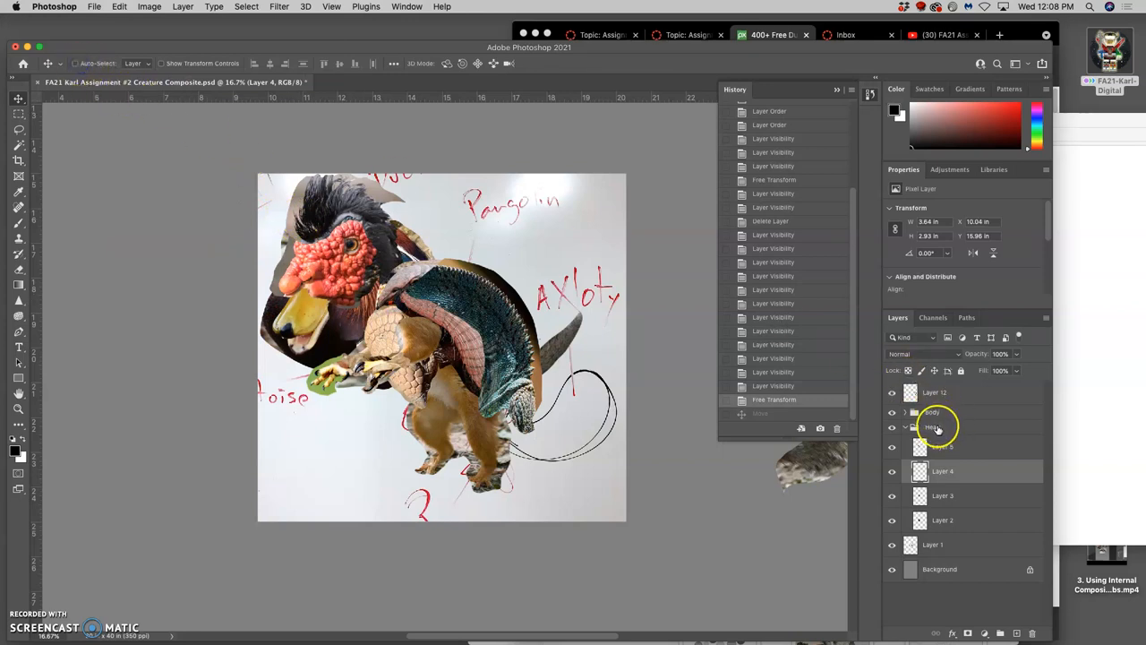
{"action": "left_click", "coordinate": [933, 427]}
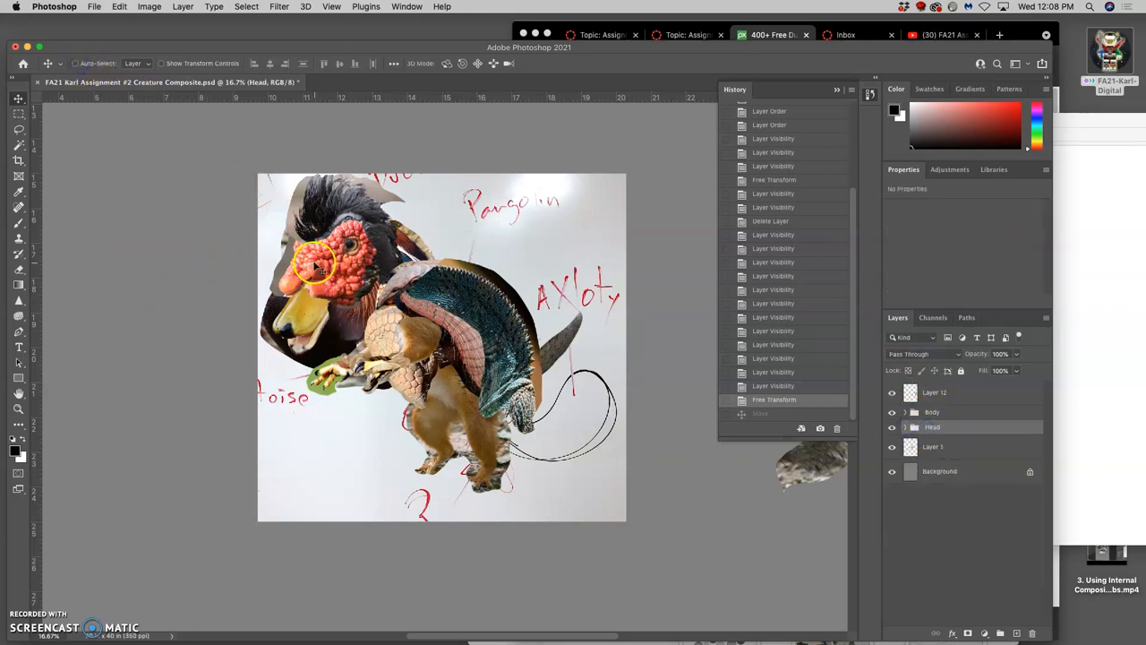
{"action": "left_click_drag", "start_coordinate": [319, 269], "coordinate": [153, 307]}
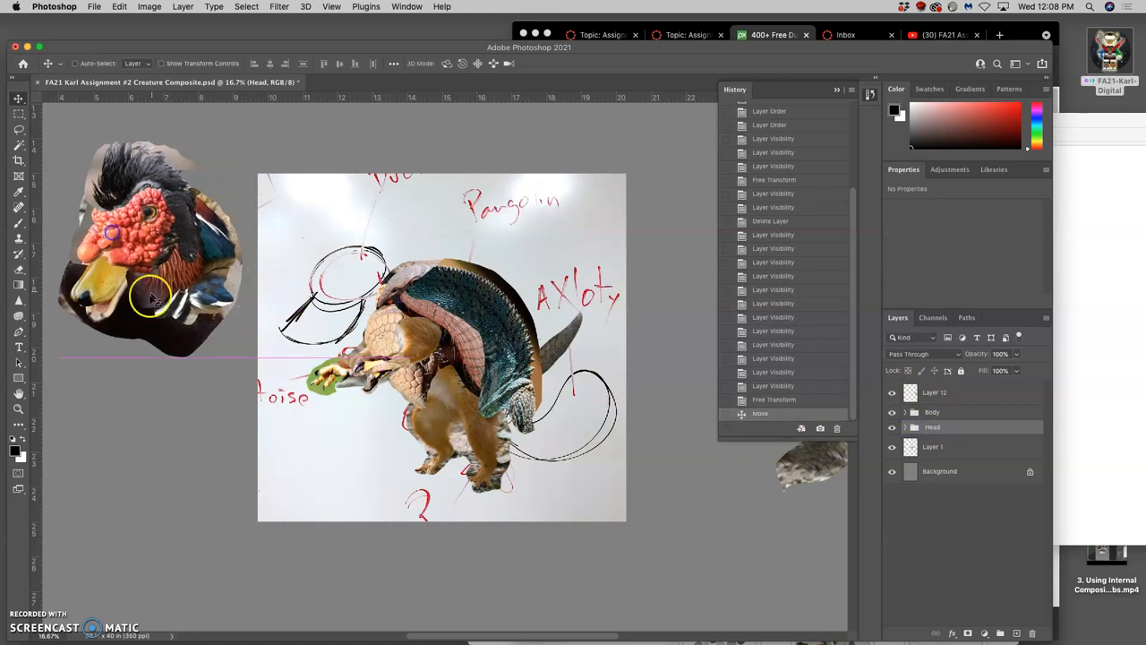
{"action": "scroll", "coordinate": [148, 307], "scroll_direction": "left", "scroll_amount": 5}
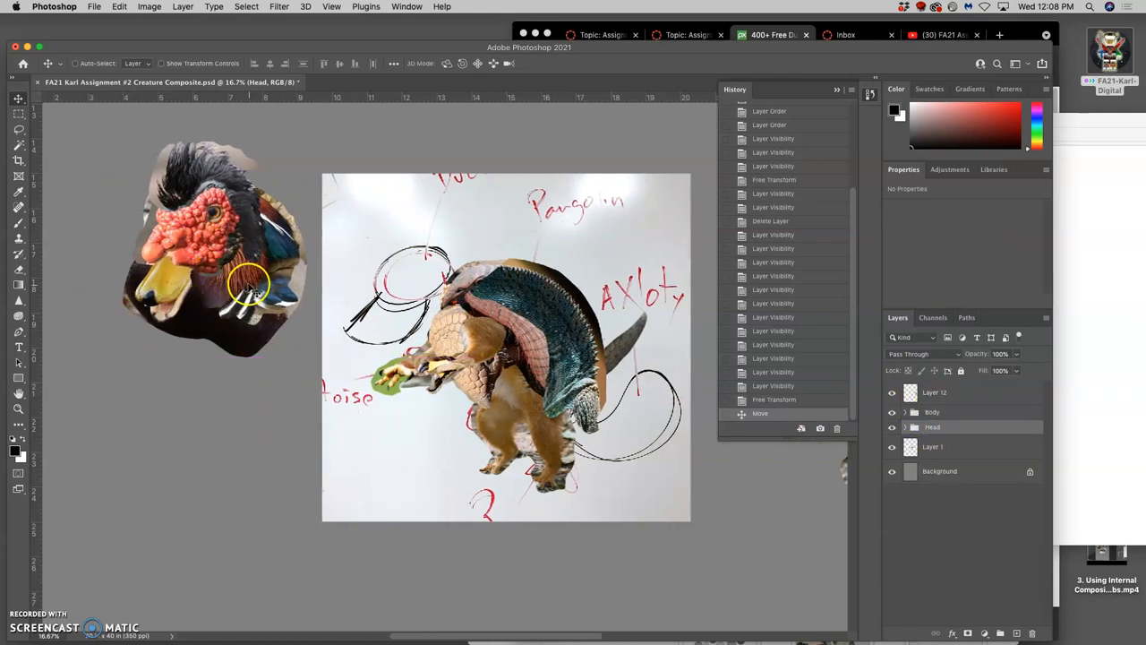
{"action": "scroll", "coordinate": [260, 288], "scroll_direction": "up", "scroll_amount": 2}
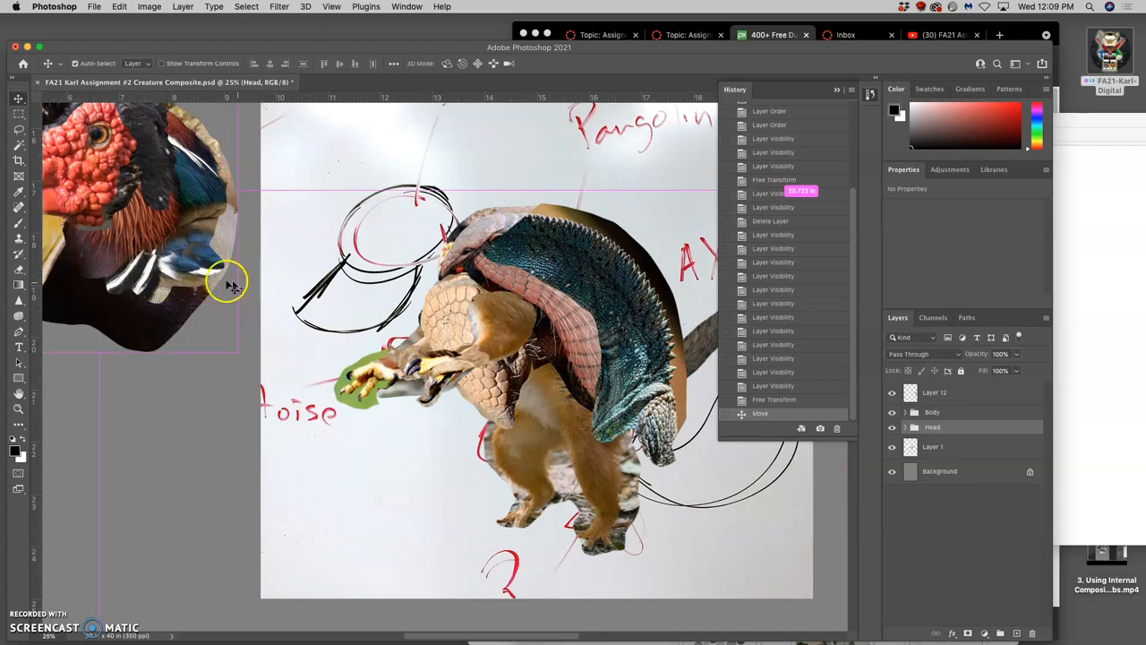
{"action": "scroll", "coordinate": [217, 277], "scroll_direction": "up", "scroll_amount": 2}
{"action": "scroll", "coordinate": [179, 277], "scroll_direction": "up", "scroll_amount": 2}
{"action": "scroll", "coordinate": [179, 277], "scroll_direction": "up", "scroll_amount": 2}
{"action": "scroll", "coordinate": [185, 283], "scroll_direction": "up", "scroll_amount": 2}
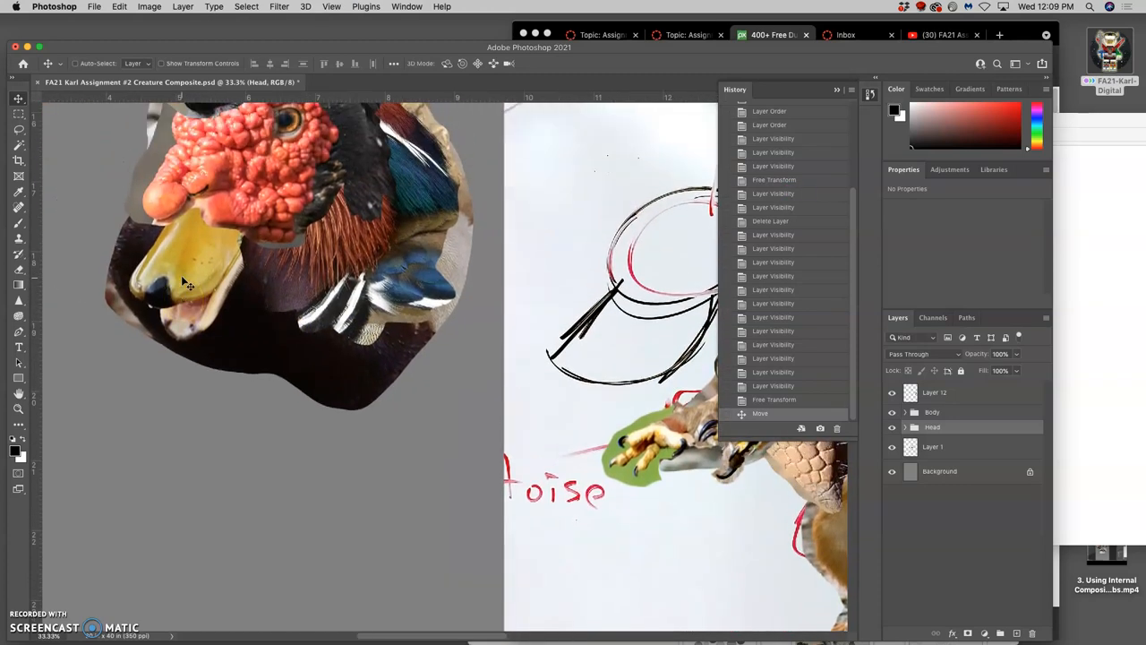
{"action": "scroll", "coordinate": [186, 283], "scroll_direction": "up", "scroll_amount": 2}
{"action": "scroll", "coordinate": [185, 284], "scroll_direction": "up", "scroll_amount": 2}
{"action": "scroll", "coordinate": [186, 283], "scroll_direction": "up", "scroll_amount": 2}
{"action": "scroll", "coordinate": [186, 283], "scroll_direction": "up", "scroll_amount": 1}
{"action": "scroll", "coordinate": [186, 283], "scroll_direction": "down", "scroll_amount": 1}
{"action": "scroll", "coordinate": [191, 268], "scroll_direction": "down", "scroll_amount": 3}
{"action": "scroll", "coordinate": [353, 281], "scroll_direction": "down", "scroll_amount": 2}
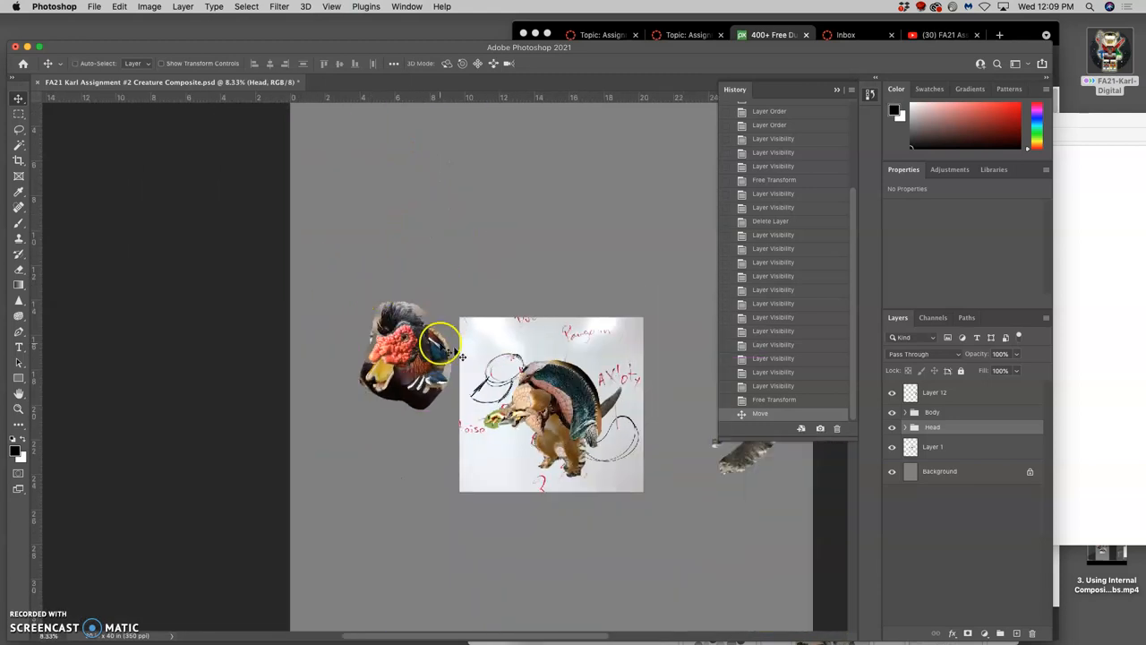
{"action": "scroll", "coordinate": [522, 369], "scroll_direction": "right", "scroll_amount": 2}
{"action": "scroll", "coordinate": [515, 370], "scroll_direction": "right", "scroll_amount": 1}
{"action": "scroll", "coordinate": [515, 371], "scroll_direction": "right", "scroll_amount": 1}
{"action": "scroll", "coordinate": [510, 372], "scroll_direction": "right", "scroll_amount": 3}
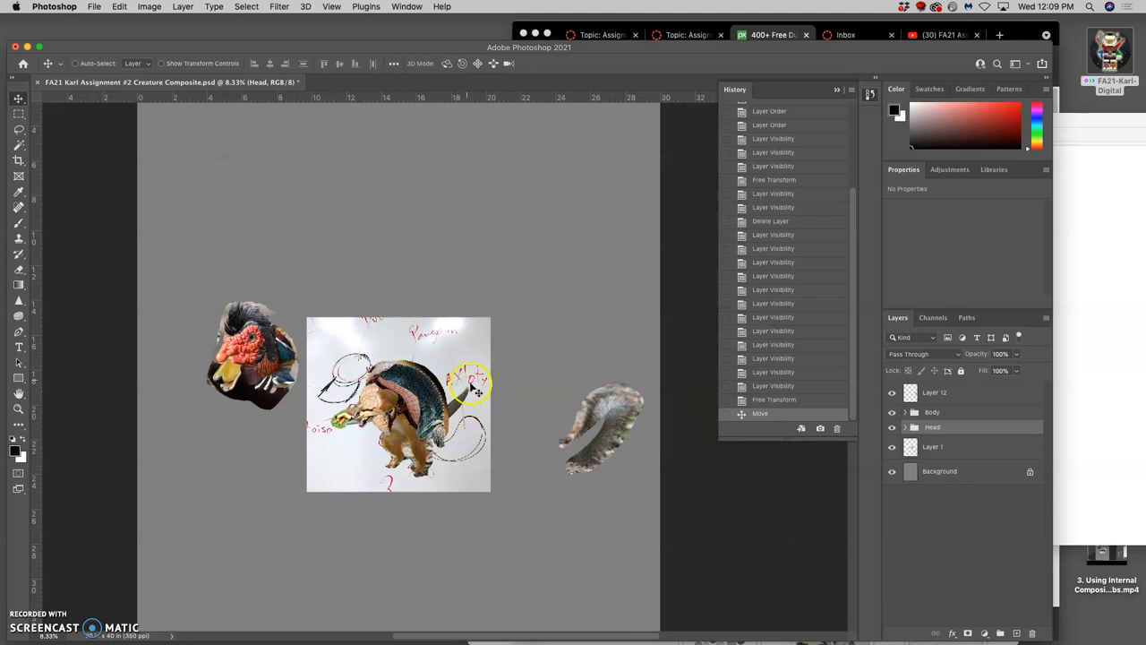
Return to the Creature Reference folder in Finder and open the tail folder.
{"action": "left_click", "coordinate": [1076, 255]}
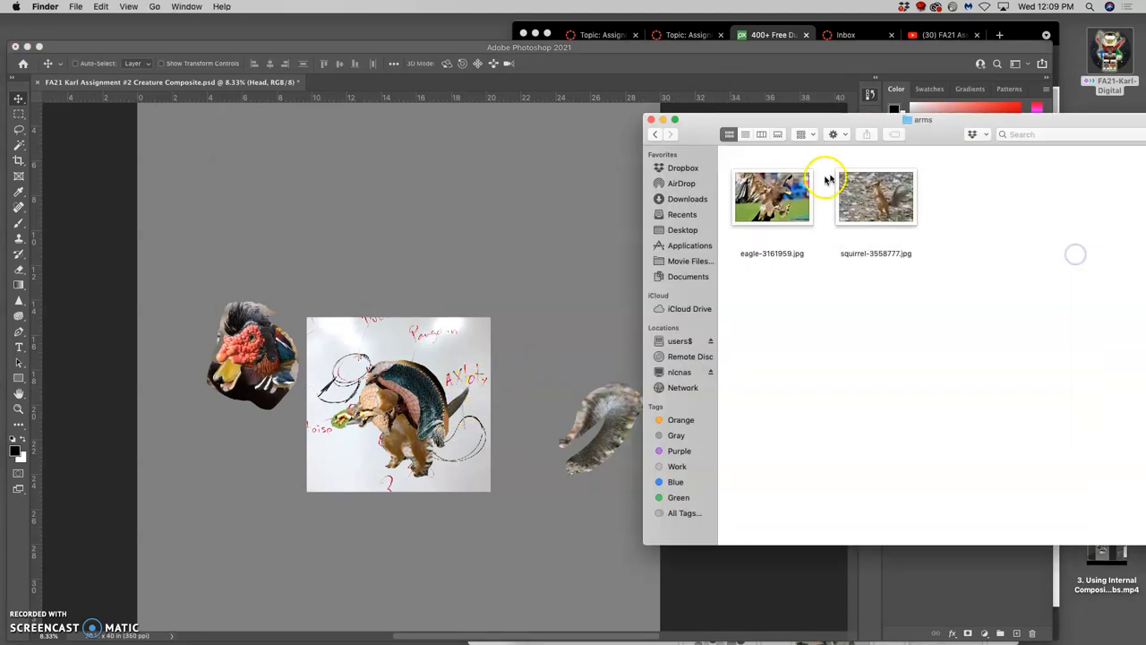
{"action": "left_click", "coordinate": [659, 135]}
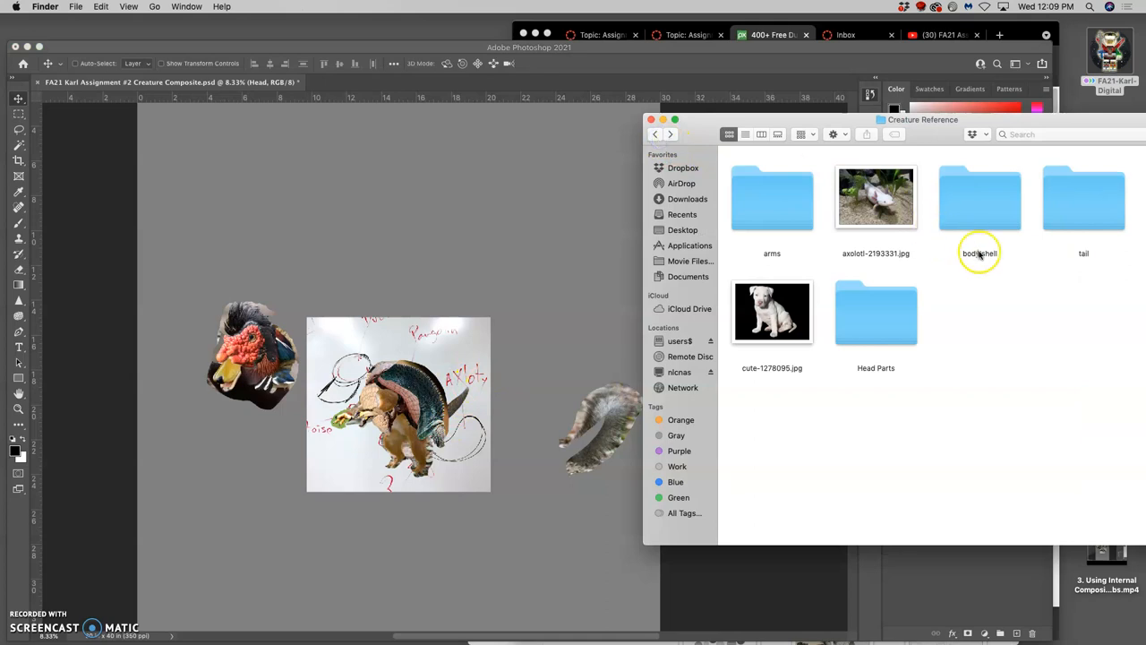
{"action": "double_click", "coordinate": [1064, 213]}
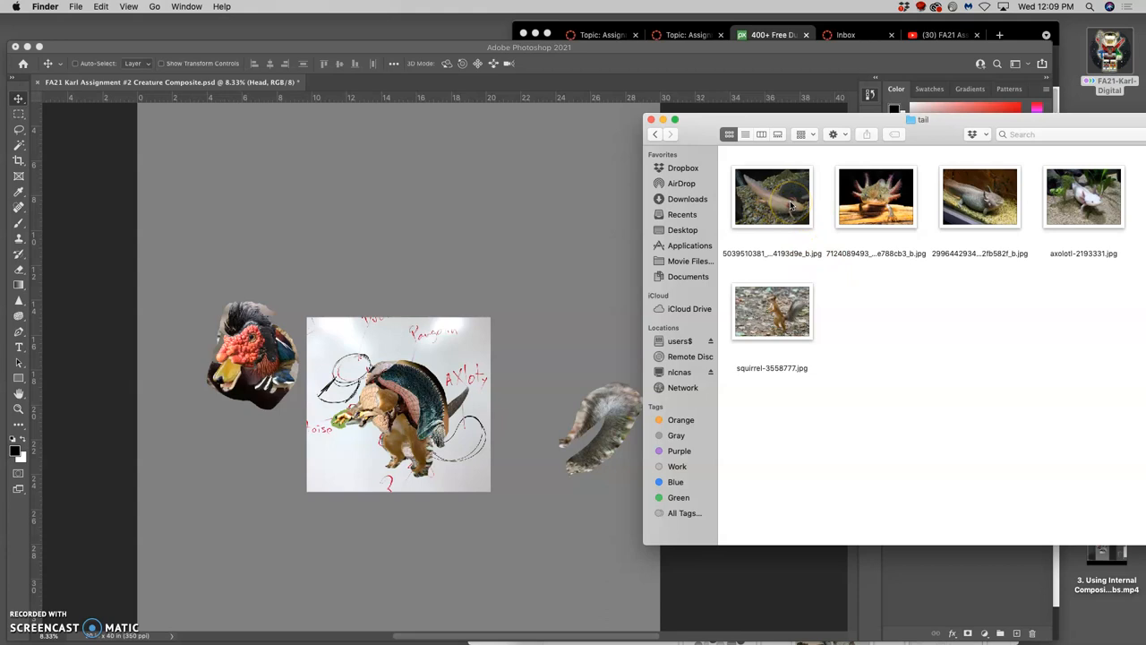
Place the first axolotl photo at the canvas top, flipped horizontally, and commit it.
{"action": "left_click_drag", "start_coordinate": [792, 203], "coordinate": [481, 287]}
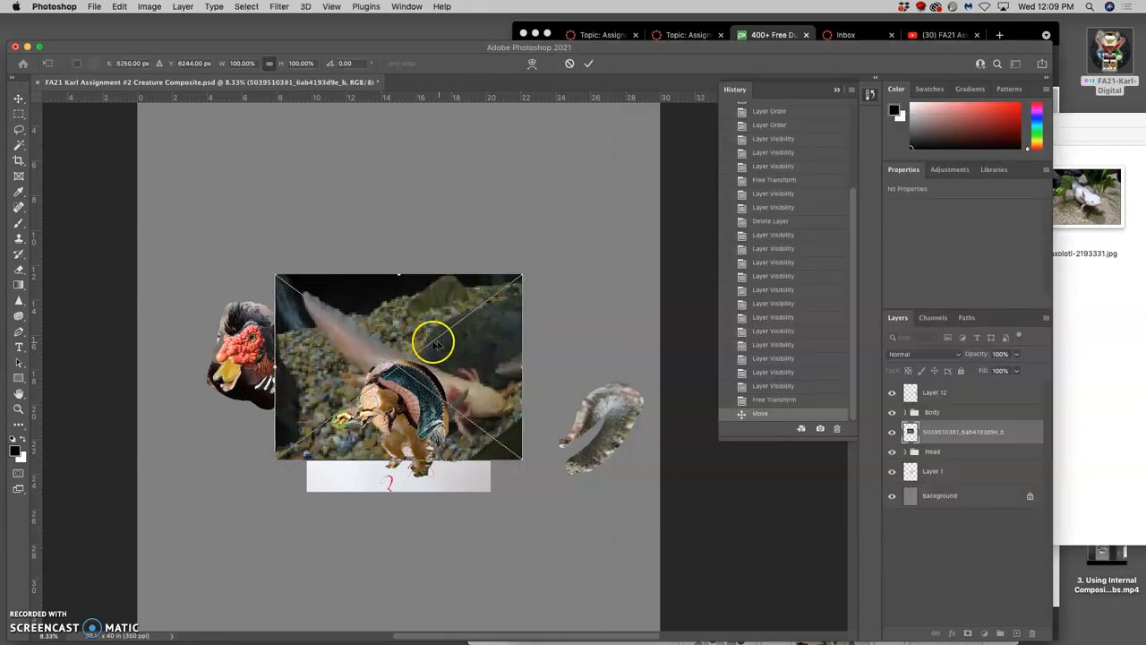
{"action": "left_click_drag", "start_coordinate": [430, 338], "coordinate": [433, 217]}
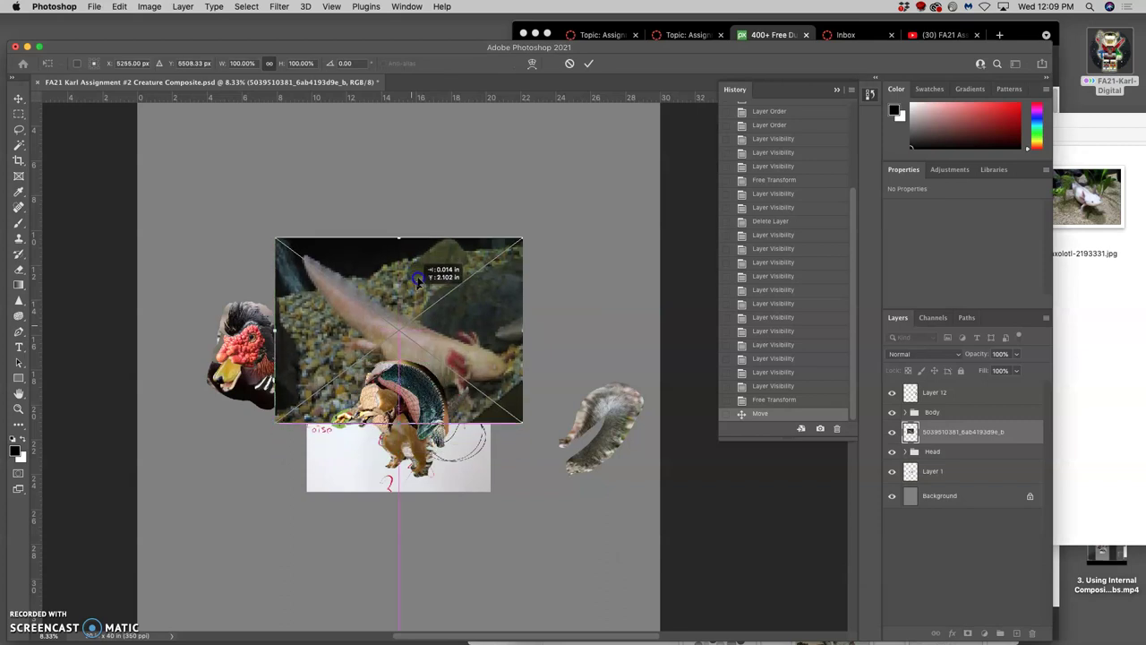
{"action": "right_click", "coordinate": [497, 266]}
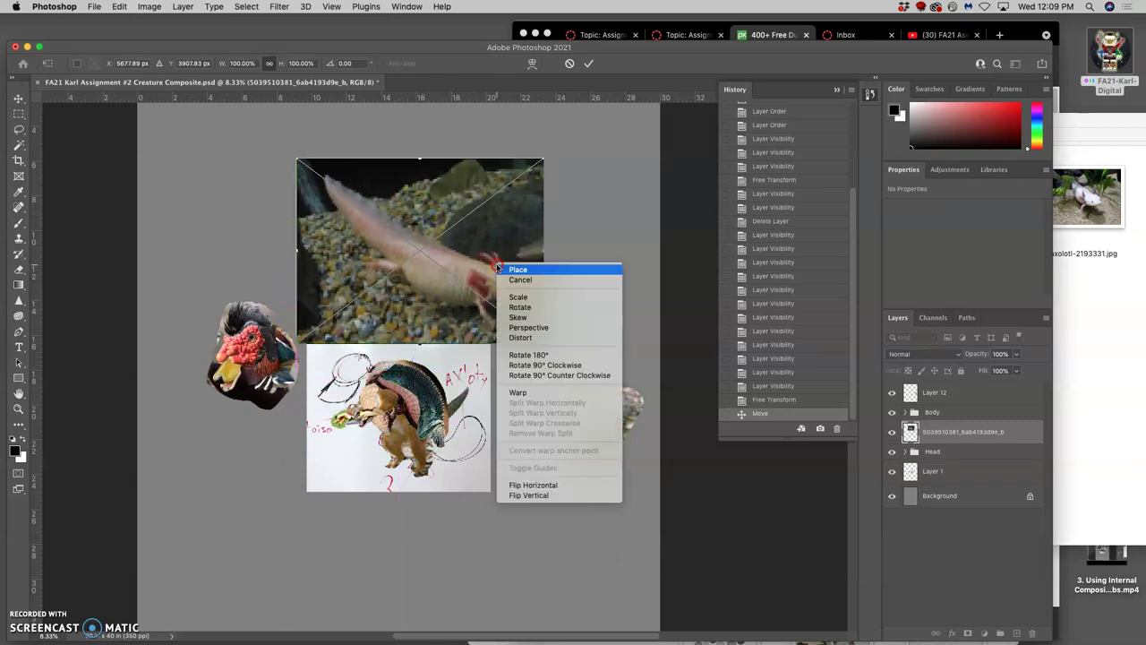
{"action": "left_click", "coordinate": [551, 484]}
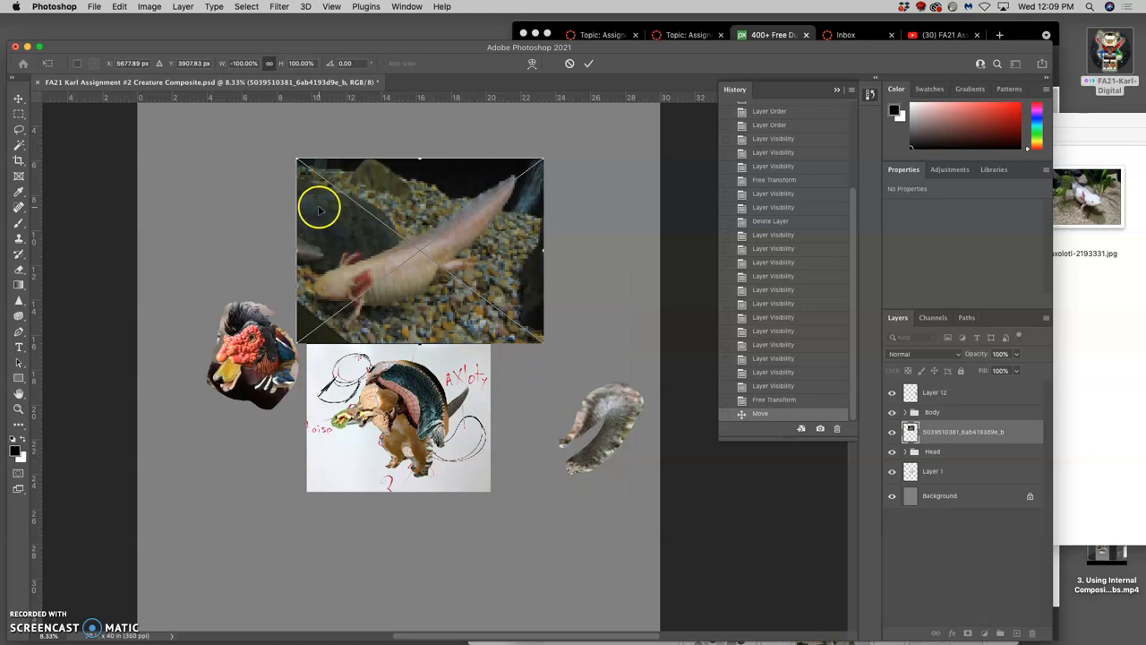
{"action": "left_click", "coordinate": [19, 130]}
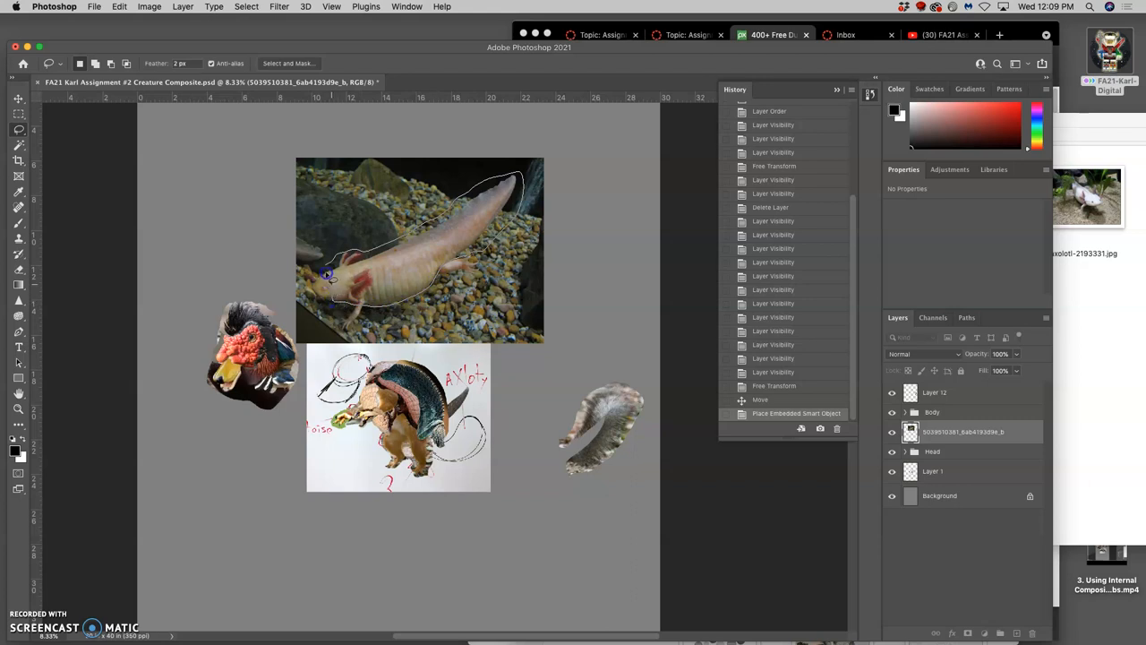
Lasso the axolotl onto its own layer via copy and delete the original photo layer.
{"action": "left_click_drag", "start_coordinate": [349, 269], "coordinate": [400, 279]}
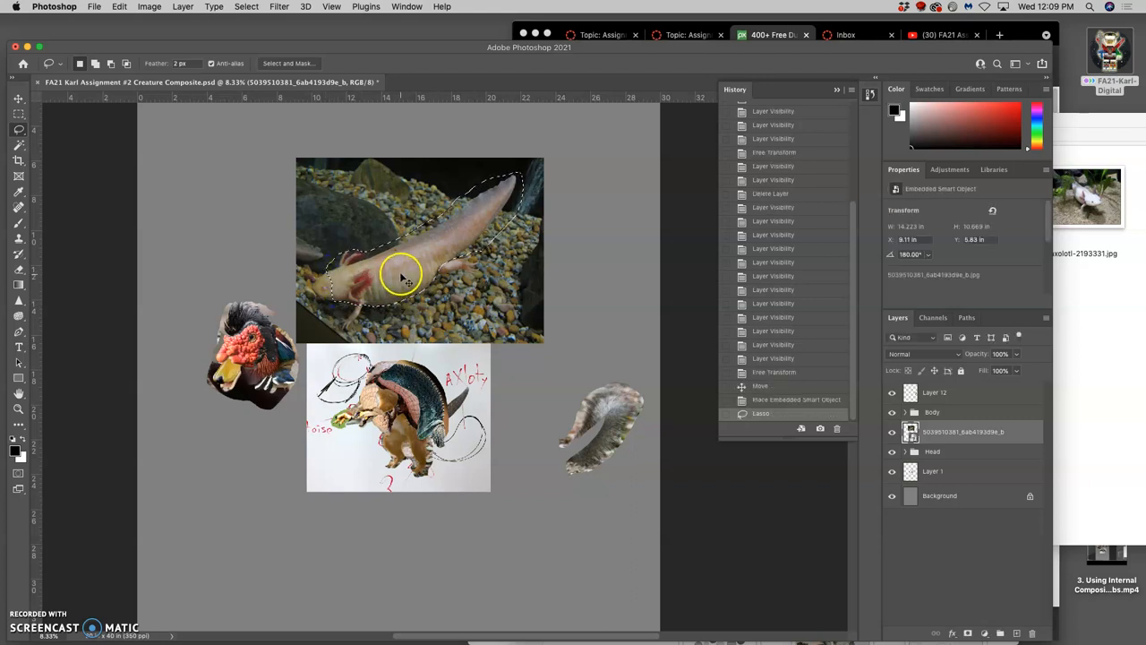
{"action": "key", "text": "ctrl+j"}
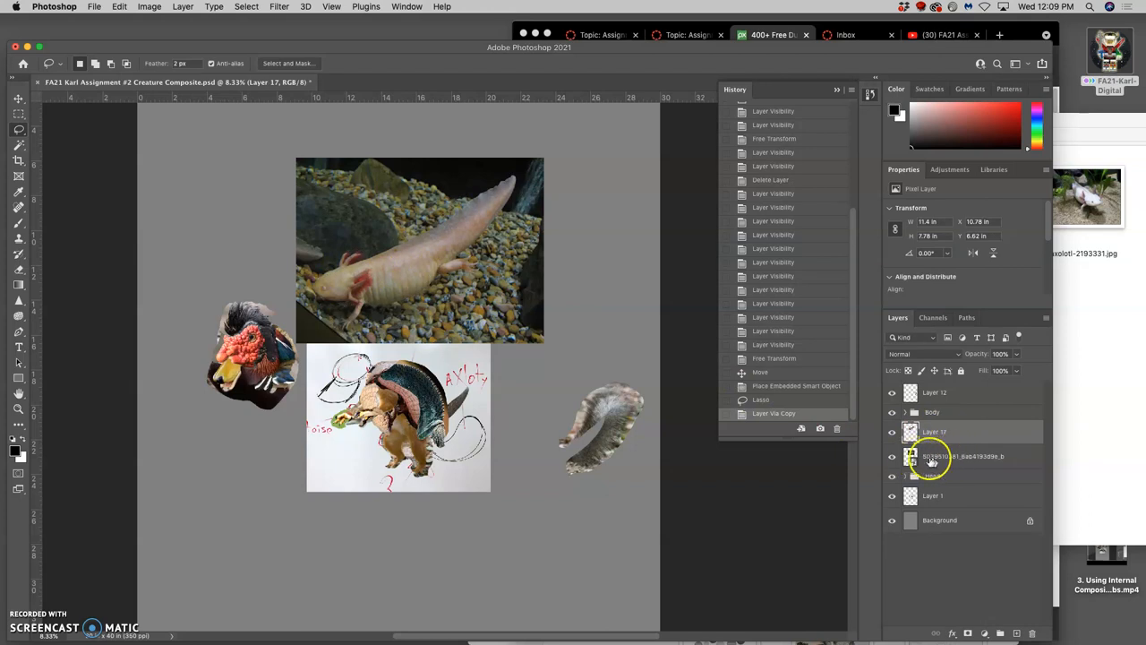
{"action": "left_click", "coordinate": [951, 457]}
{"action": "key", "text": "Delete"}
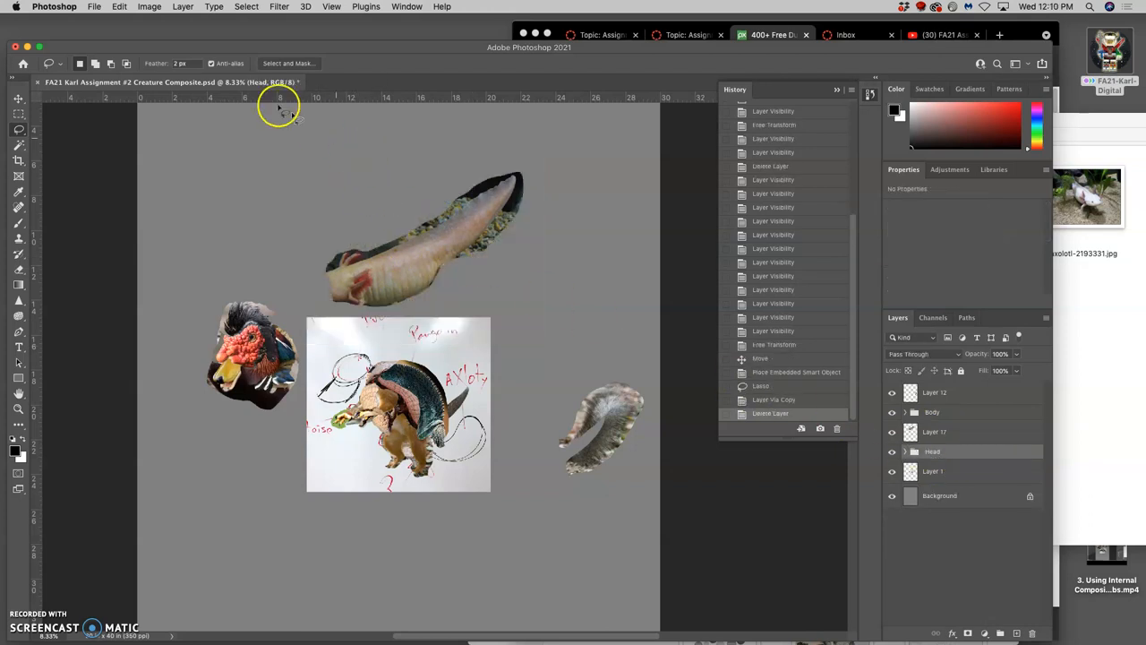
Apply Auto Tone to the axolotl tail Layer 17.
{"action": "left_click", "coordinate": [150, 7]}
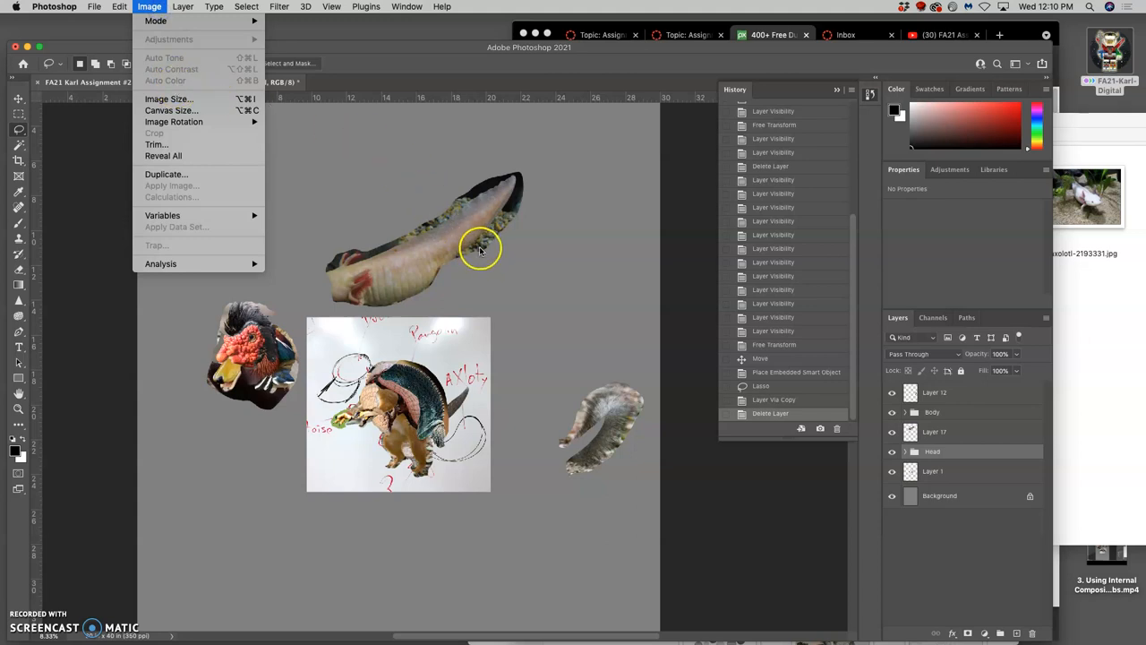
{"action": "left_click", "coordinate": [663, 301]}
{"action": "left_click", "coordinate": [935, 432]}
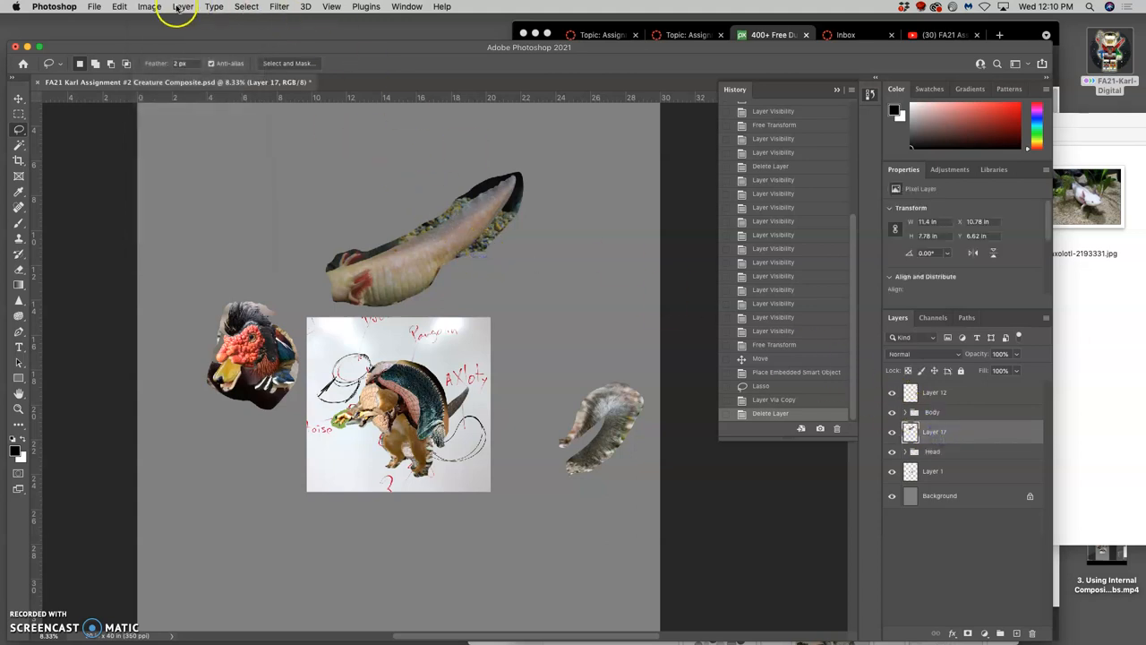
{"action": "left_click", "coordinate": [149, 7]}
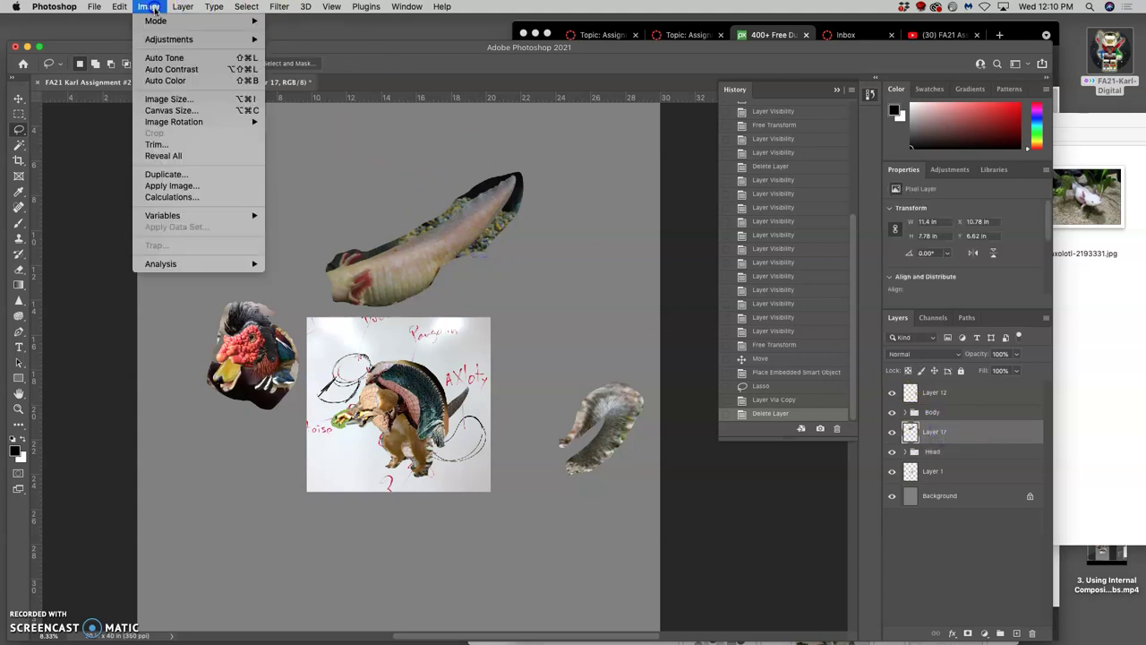
{"action": "left_click", "coordinate": [163, 54]}
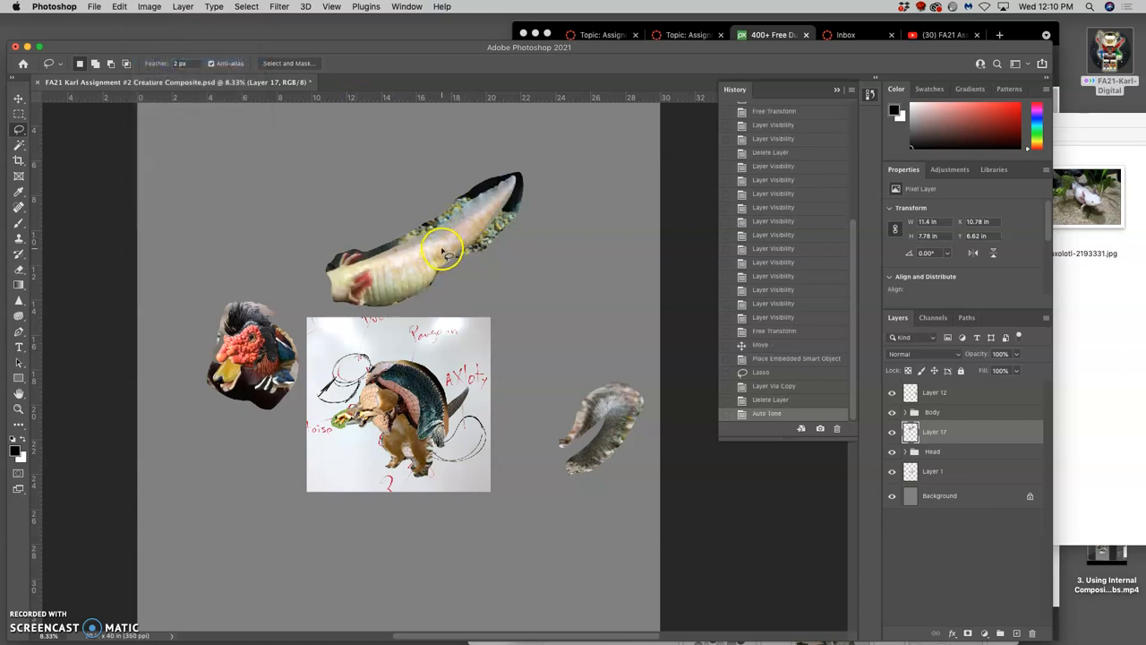
Apply Color Balance of roughly -19, -14, +40 for a cooler, bluer tail.
{"action": "left_click", "coordinate": [150, 6]}
{"action": "mouse_move", "coordinate": [169, 39]}
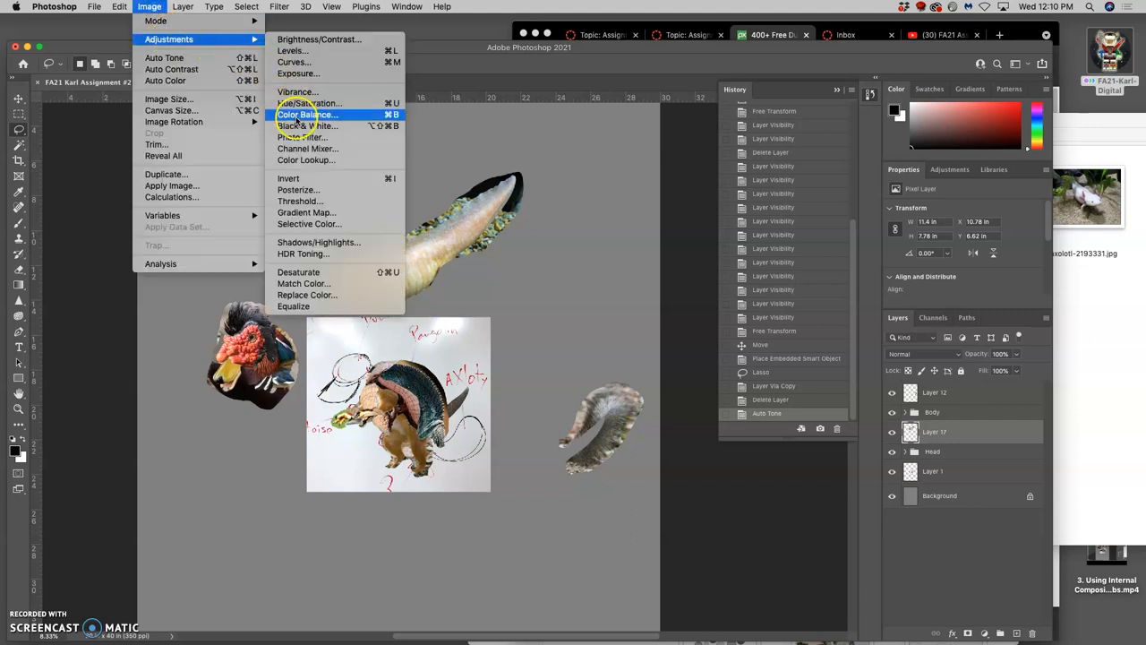
{"action": "left_click", "coordinate": [296, 117]}
{"action": "left_click_drag", "start_coordinate": [661, 338], "coordinate": [656, 338]}
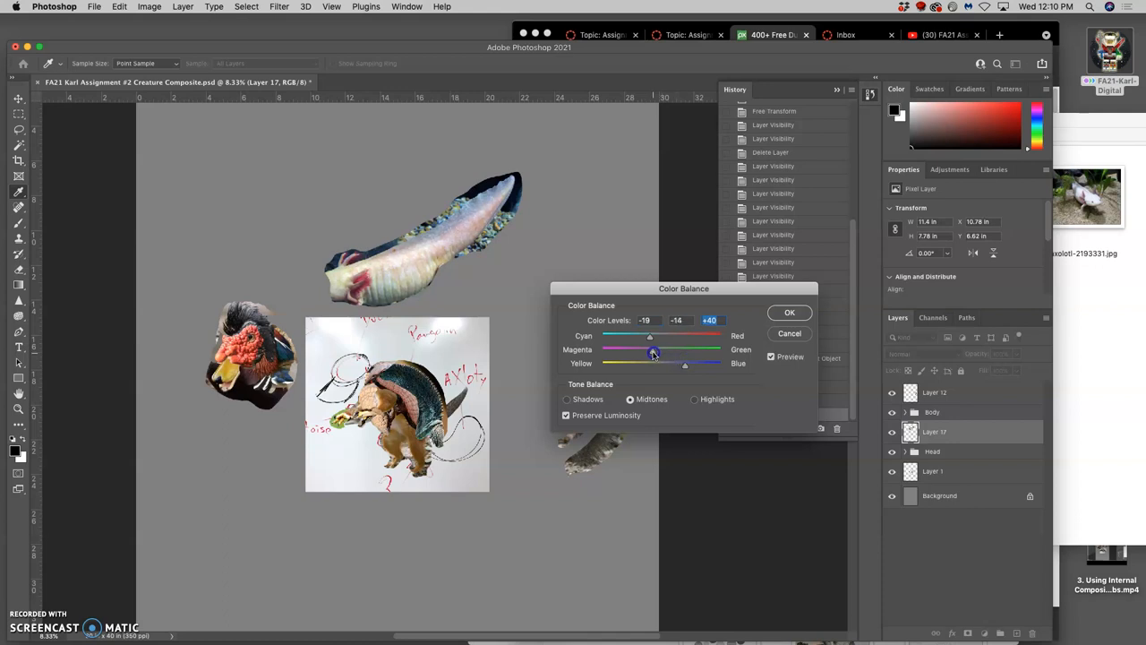
{"action": "left_click", "coordinate": [787, 314]}
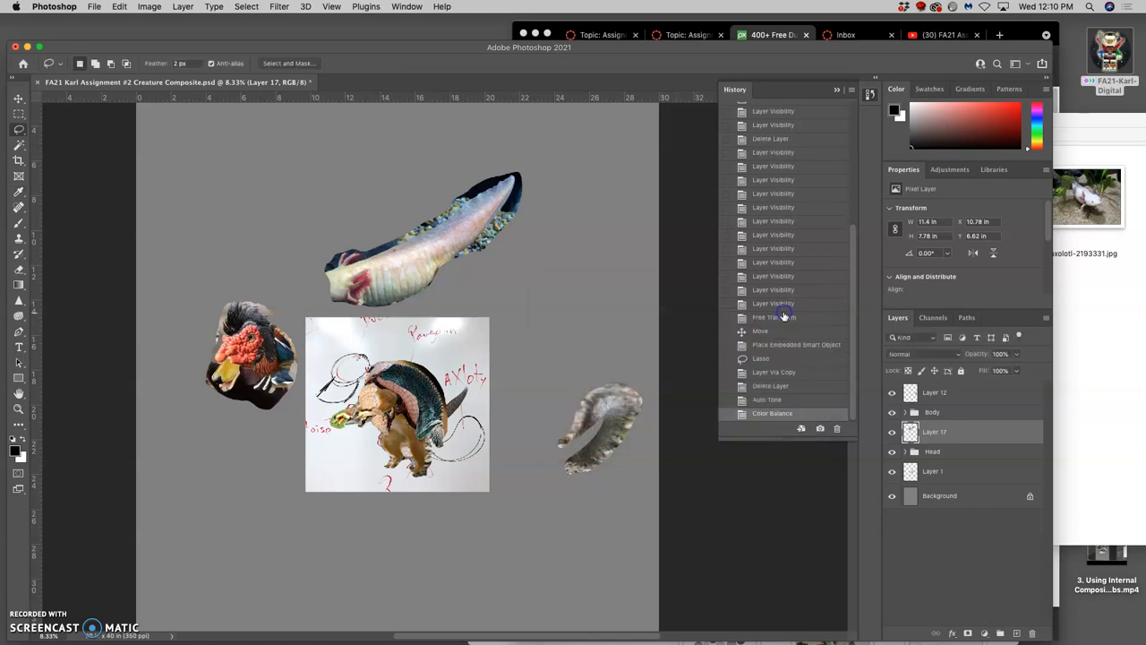
Move the axolotl tail onto the creature's rear and scale it to about 67%.
{"action": "left_click", "coordinate": [18, 98]}
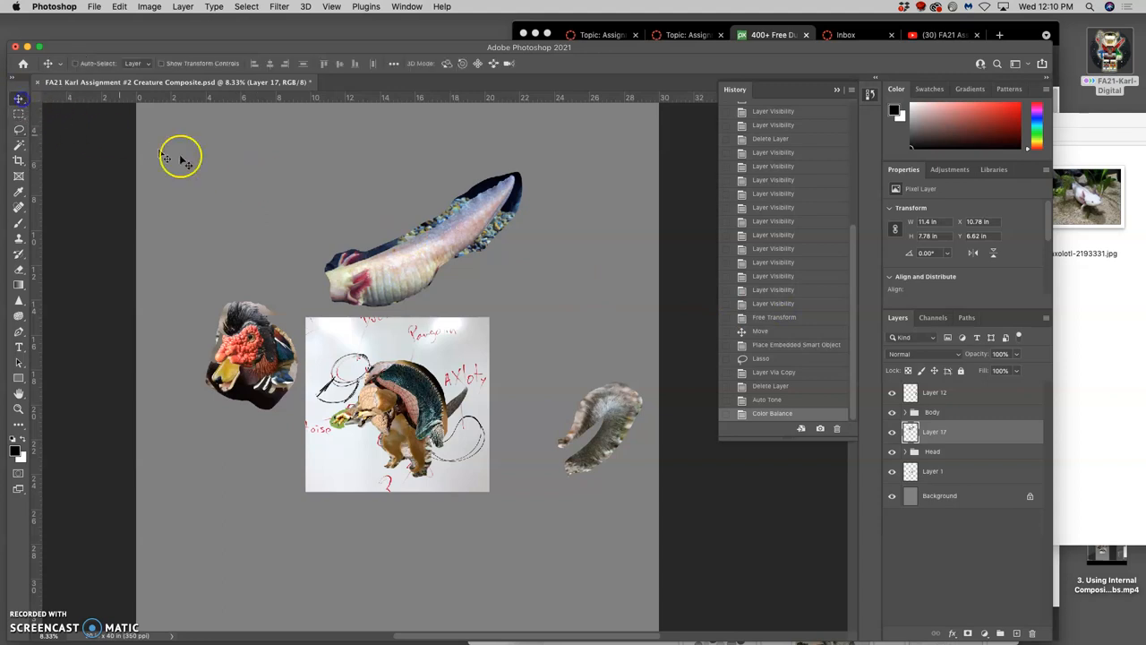
{"action": "left_click_drag", "start_coordinate": [466, 291], "coordinate": [491, 397]}
{"action": "scroll", "coordinate": [497, 397], "scroll_direction": "up", "scroll_amount": 2}
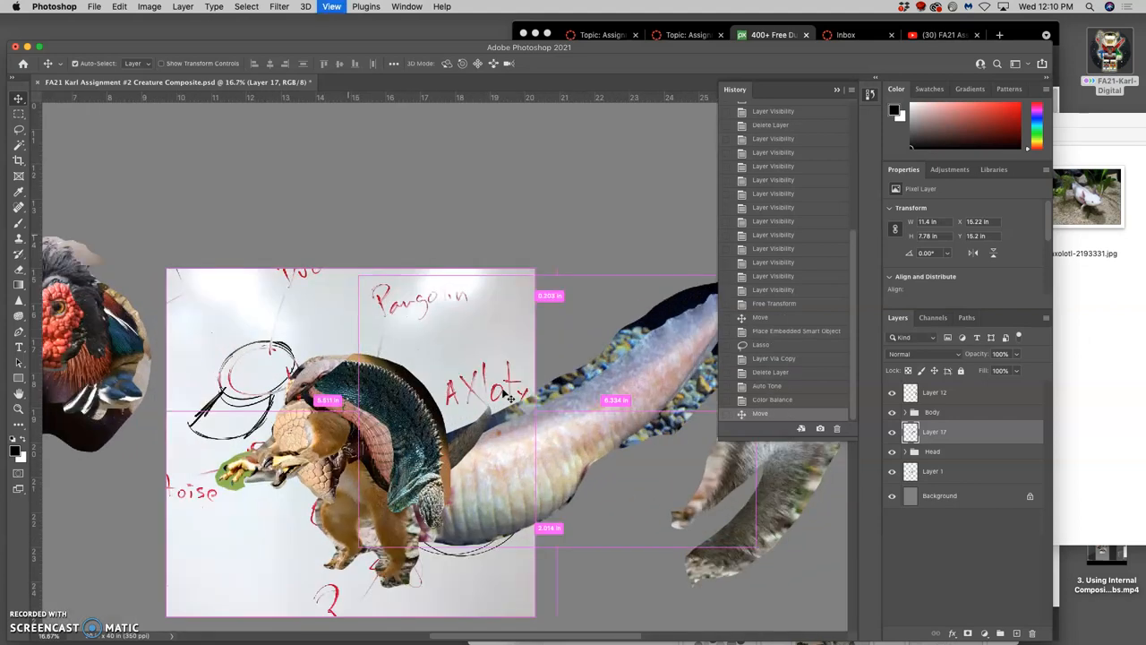
{"action": "scroll", "coordinate": [503, 394], "scroll_direction": "down", "scroll_amount": 1}
{"action": "scroll", "coordinate": [503, 394], "scroll_direction": "right", "scroll_amount": 5}
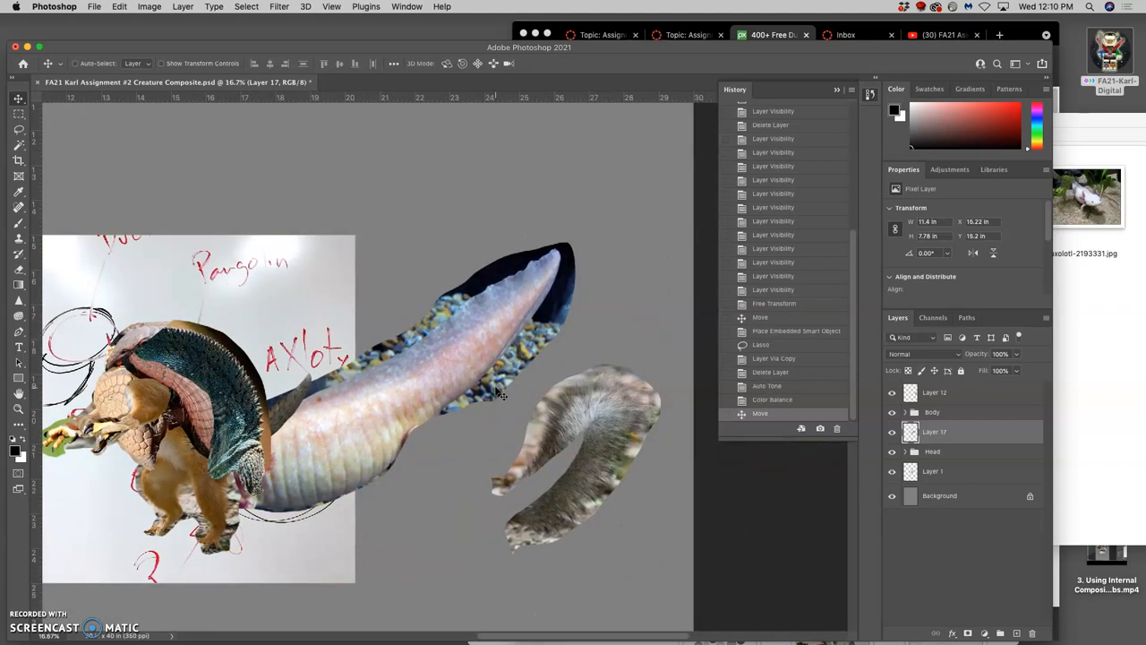
{"action": "key", "text": "super+t"}
{"action": "right_click", "coordinate": [433, 381]}
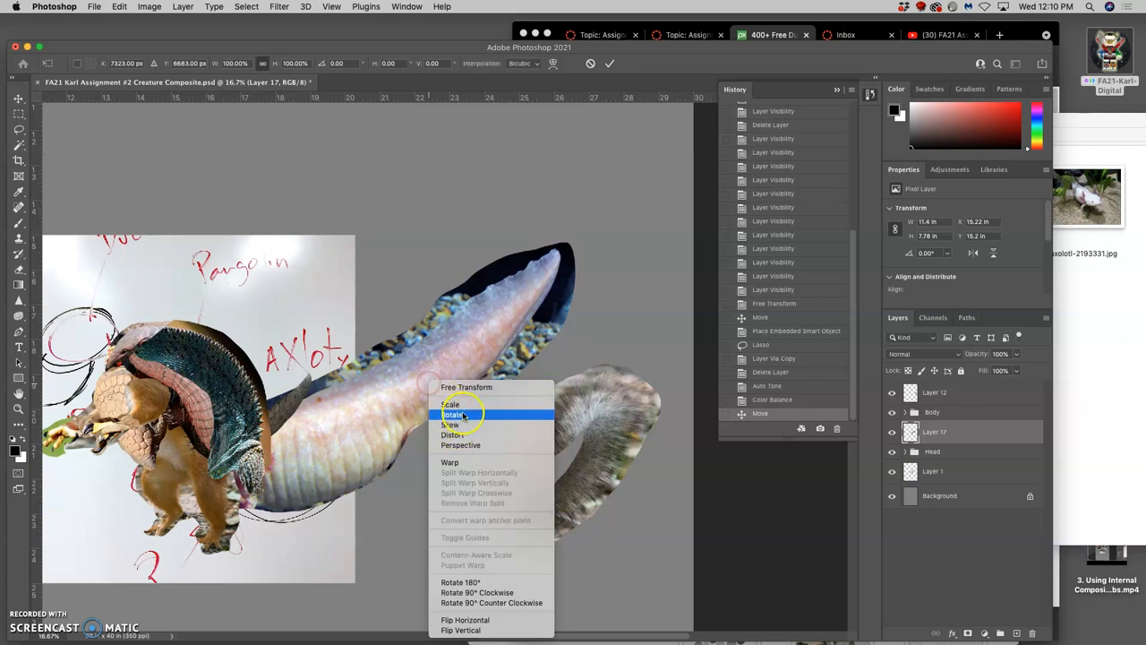
{"action": "left_click", "coordinate": [457, 414]}
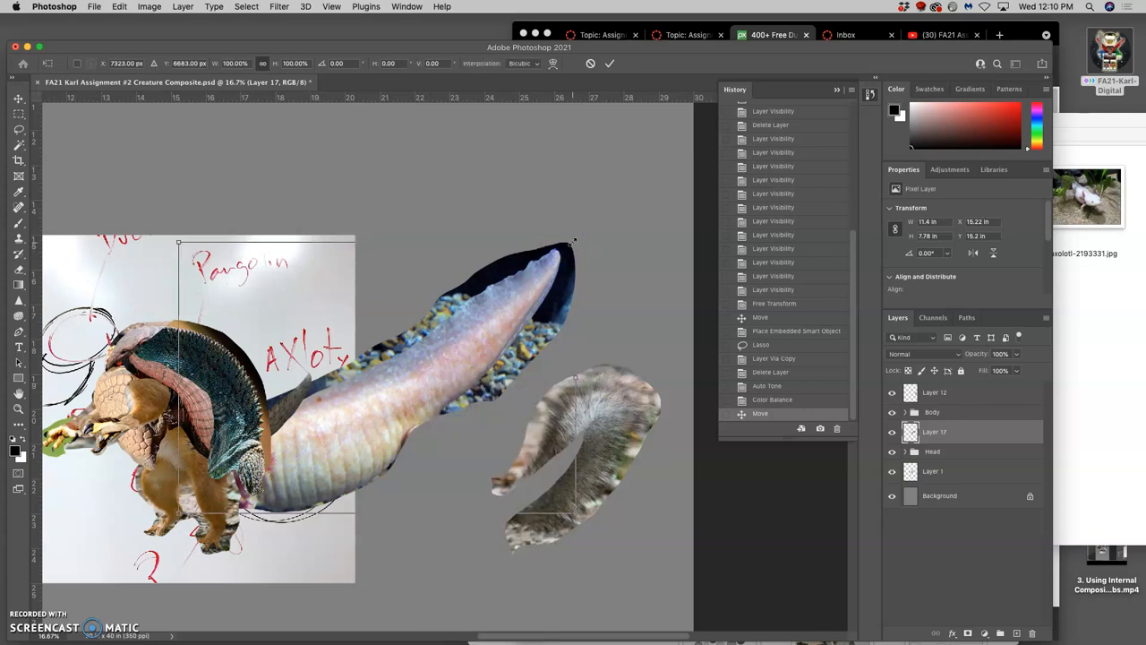
{"action": "left_click_drag", "start_coordinate": [574, 241], "coordinate": [459, 361]}
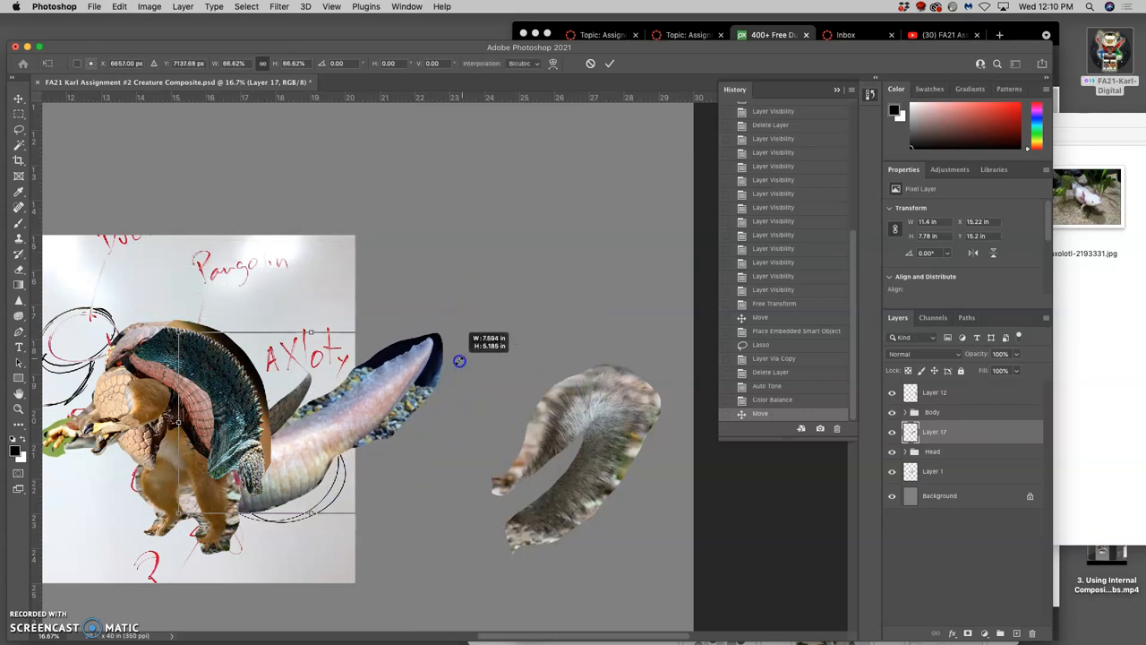
Warp the tail into a curve, bending its tip up and underside down, and commit.
{"action": "right_click", "coordinate": [338, 408]}
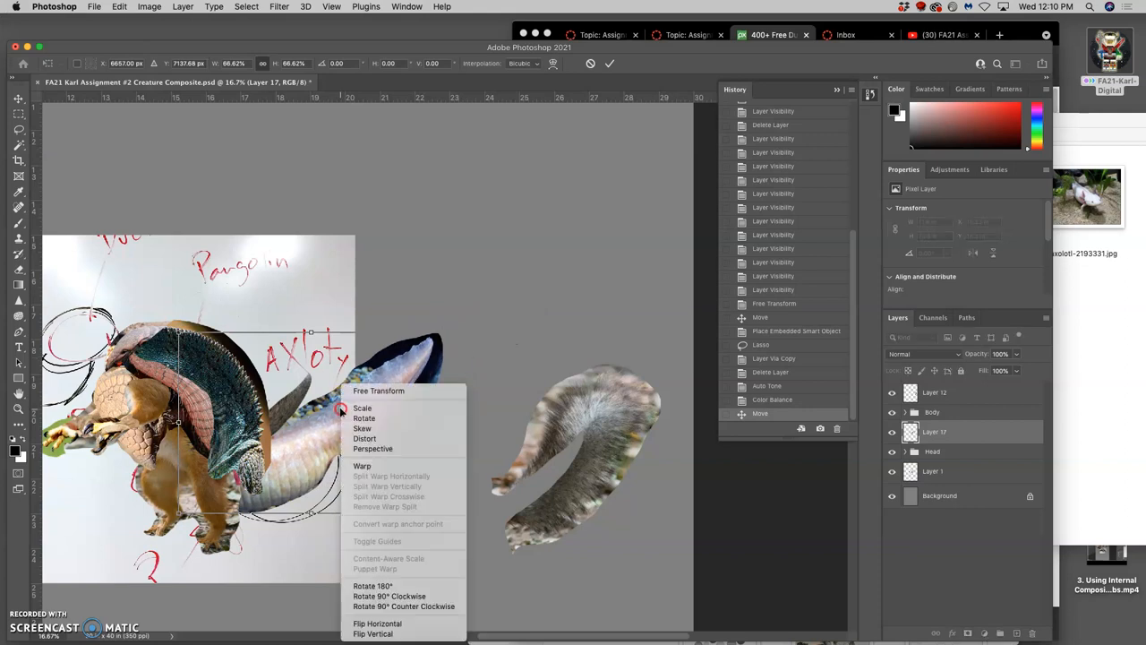
{"action": "left_click", "coordinate": [366, 467]}
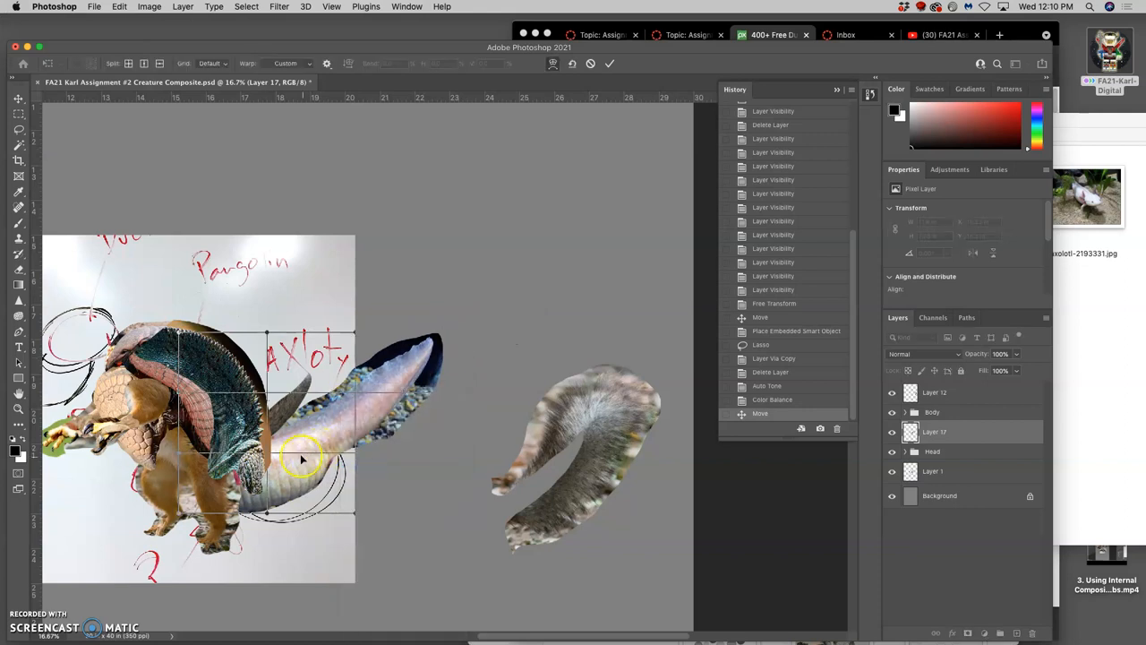
{"action": "mouse_move", "coordinate": [294, 457]}
{"action": "left_mouse_down"}
{"action": "mouse_move", "coordinate": [304, 473]}
{"action": "mouse_move", "coordinate": [300, 464]}
{"action": "mouse_move", "coordinate": [293, 509]}
{"action": "left_mouse_up"}
{"action": "left_click_drag", "start_coordinate": [230, 457], "coordinate": [234, 452]}
{"action": "left_click_drag", "start_coordinate": [336, 428], "coordinate": [325, 441]}
{"action": "left_click_drag", "start_coordinate": [231, 497], "coordinate": [219, 481]}
{"action": "left_click_drag", "start_coordinate": [333, 494], "coordinate": [347, 540]}
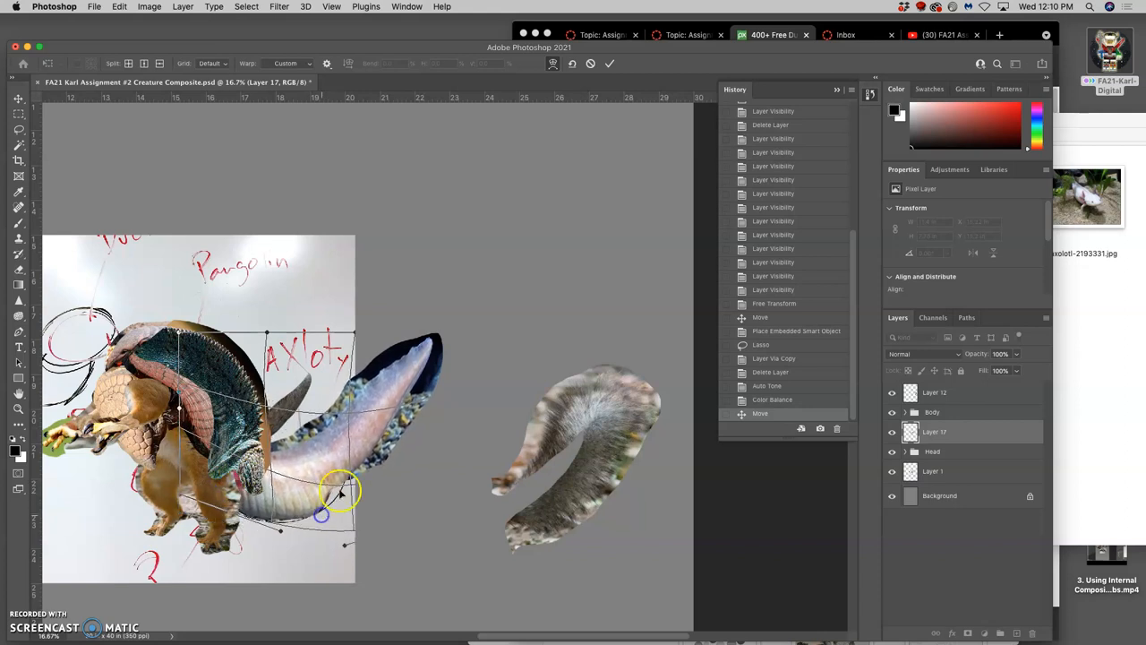
{"action": "mouse_move", "coordinate": [374, 421]}
{"action": "left_mouse_down"}
{"action": "mouse_move", "coordinate": [366, 409]}
{"action": "mouse_move", "coordinate": [373, 416]}
{"action": "left_mouse_up"}
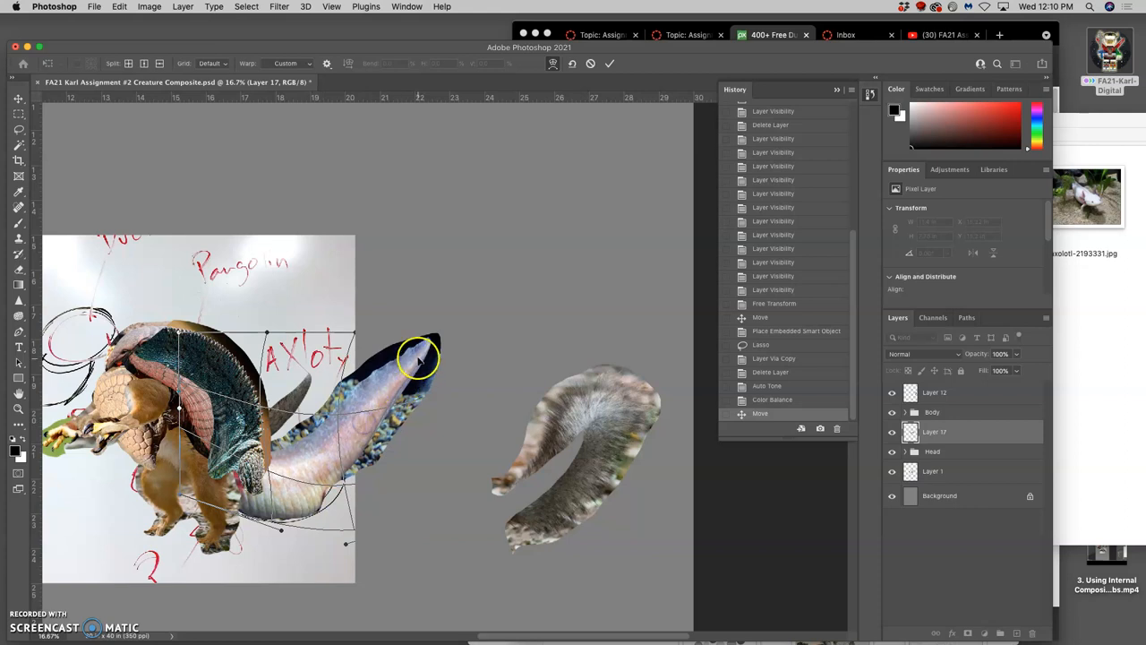
{"action": "left_click_drag", "start_coordinate": [418, 350], "coordinate": [395, 370]}
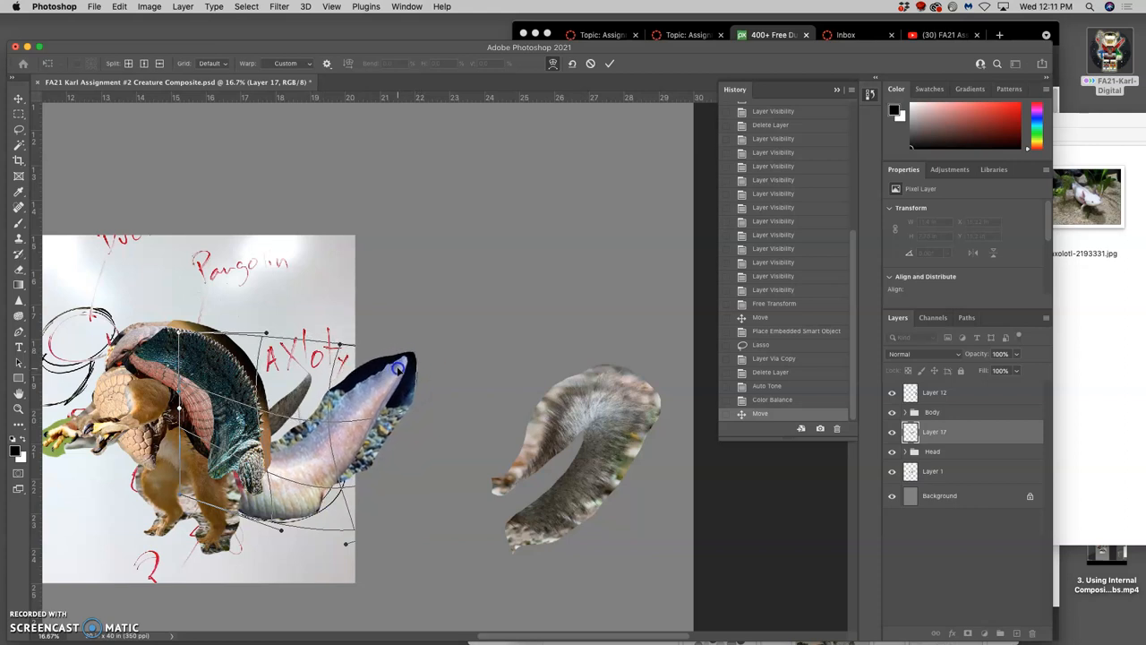
{"action": "mouse_move", "coordinate": [395, 370]}
{"action": "left_mouse_down"}
{"action": "mouse_move", "coordinate": [393, 404]}
{"action": "mouse_move", "coordinate": [321, 410]}
{"action": "mouse_move", "coordinate": [334, 419]}
{"action": "left_mouse_up"}
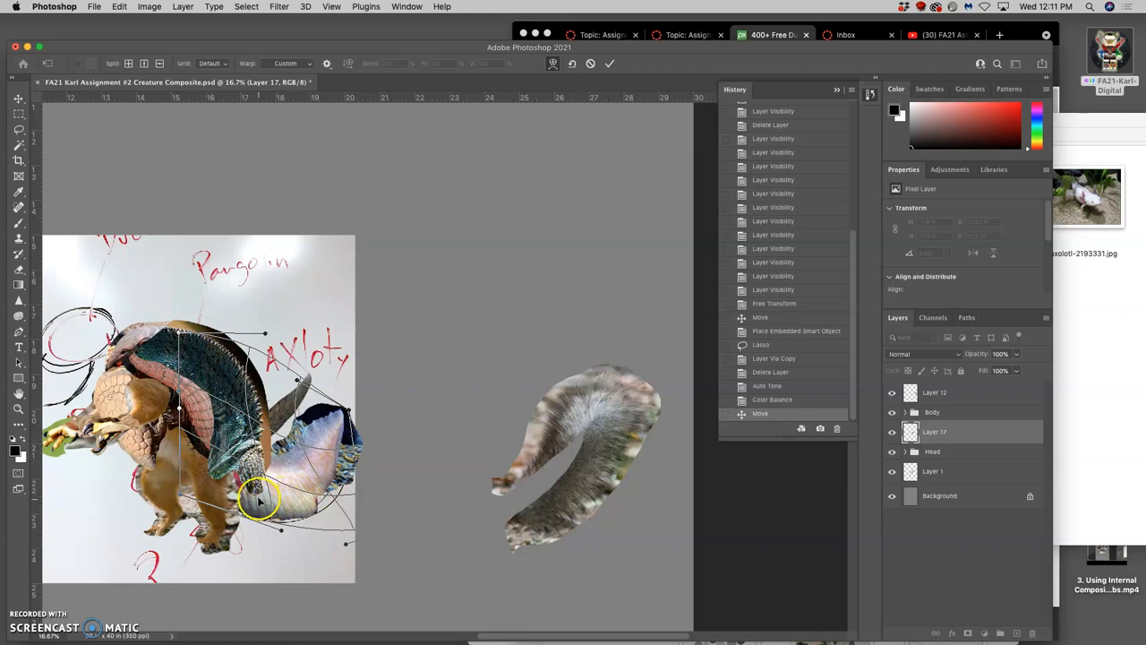
{"action": "left_click_drag", "start_coordinate": [259, 502], "coordinate": [309, 452]}
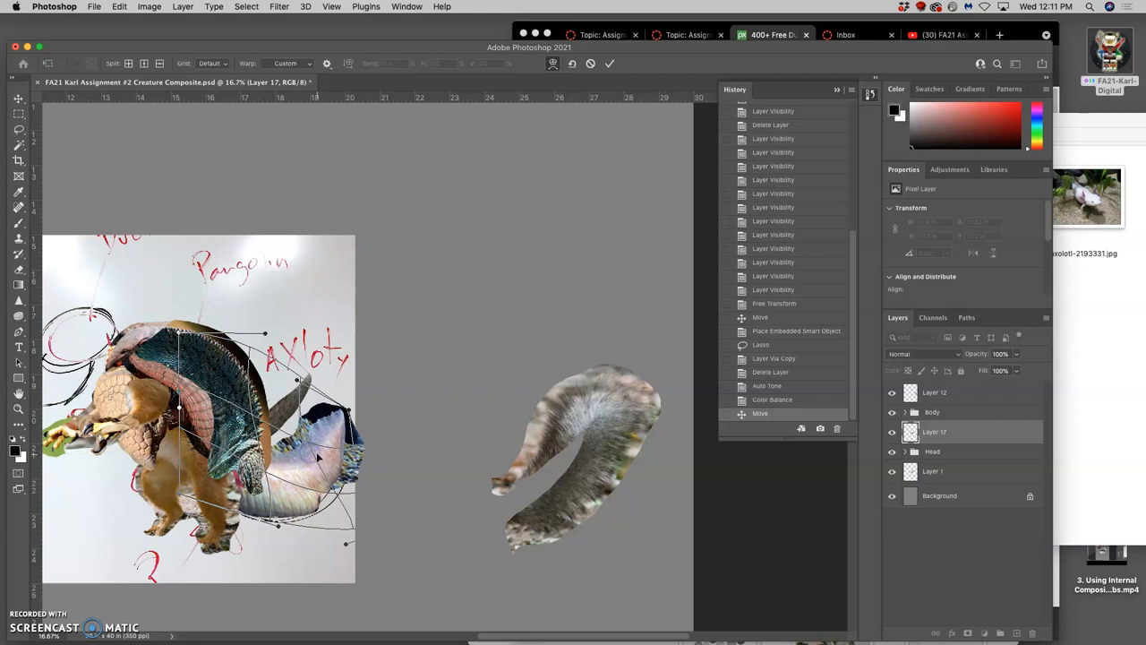
{"action": "key", "text": "Return"}
{"action": "scroll", "coordinate": [318, 455], "scroll_direction": "left", "scroll_amount": 5}
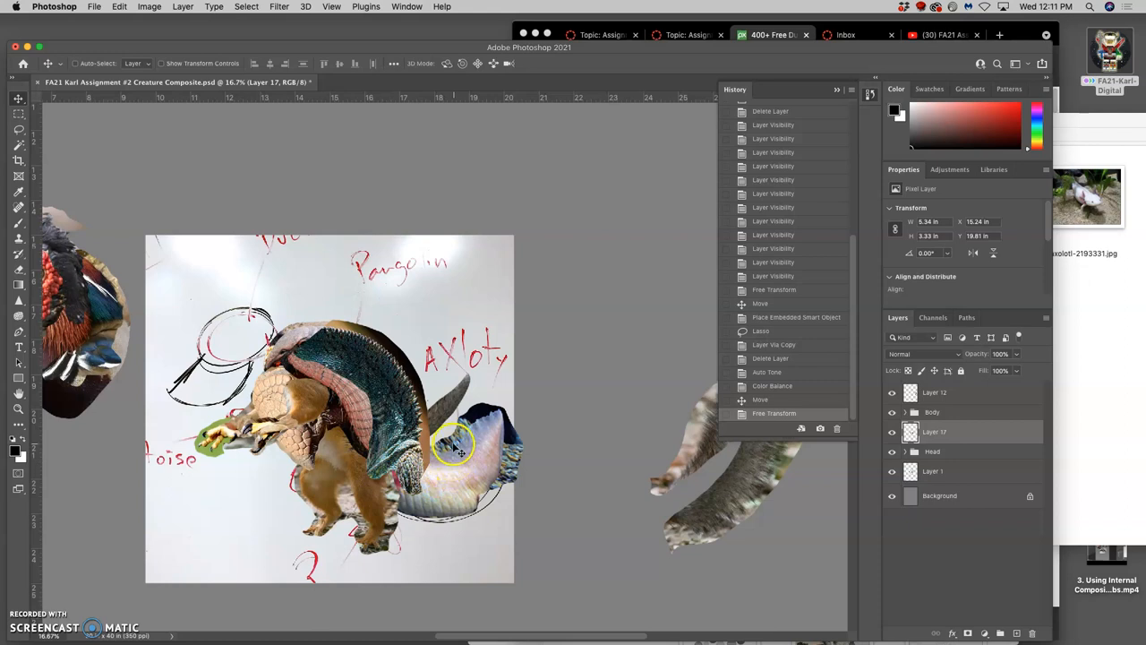
Apply Levels to the tail: input black 12, midtone ~0.90, output white 241.
{"action": "left_click", "coordinate": [150, 7]}
{"action": "mouse_move", "coordinate": [170, 39]}
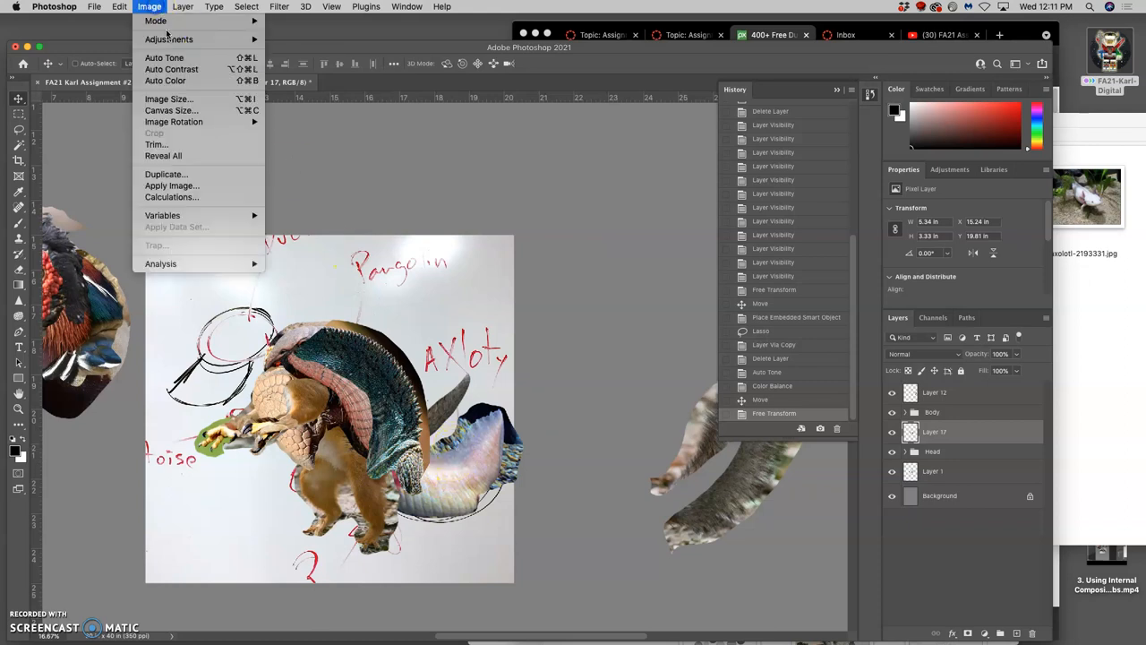
{"action": "key", "text": "Return"}
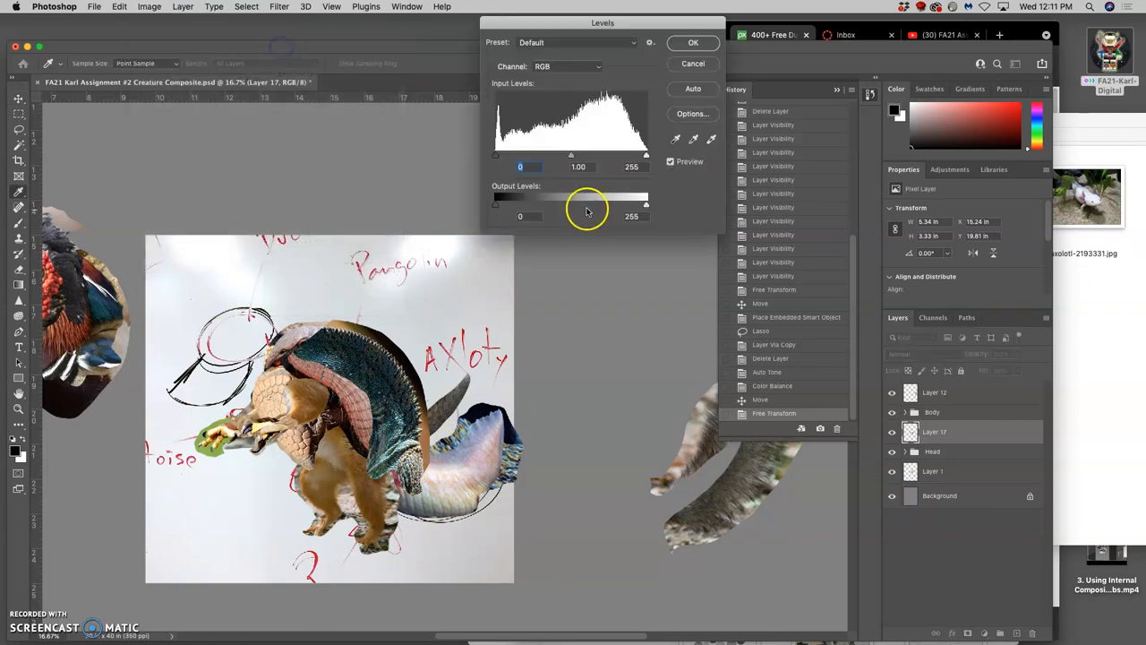
{"action": "left_click_drag", "start_coordinate": [496, 155], "coordinate": [507, 159]}
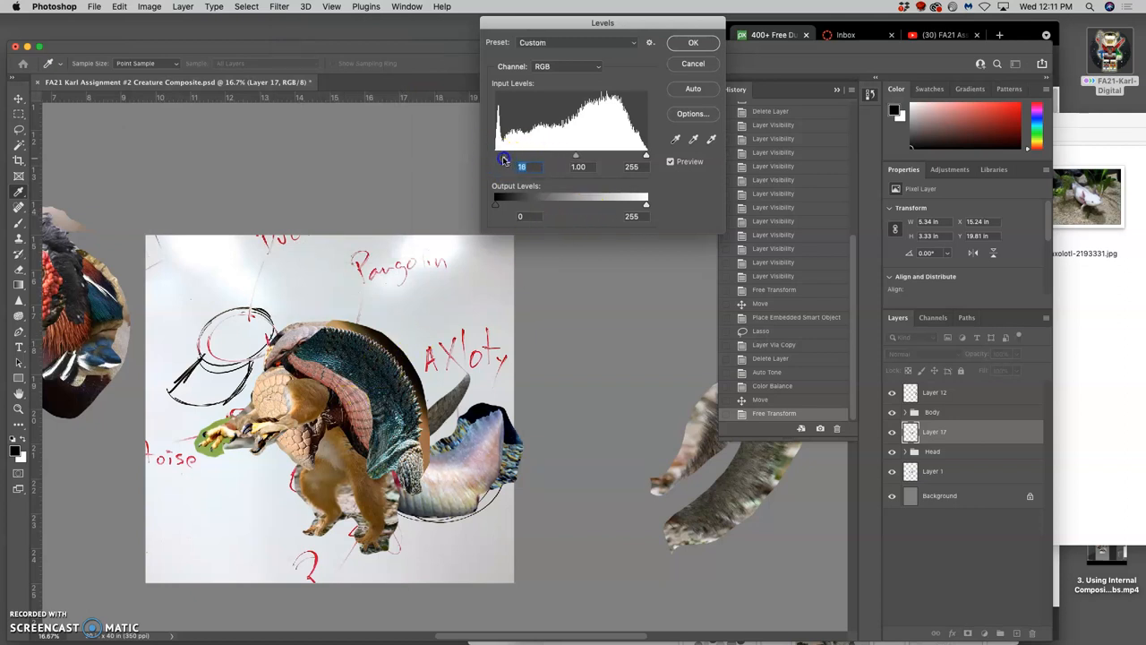
{"action": "left_click_drag", "start_coordinate": [576, 157], "coordinate": [575, 156]}
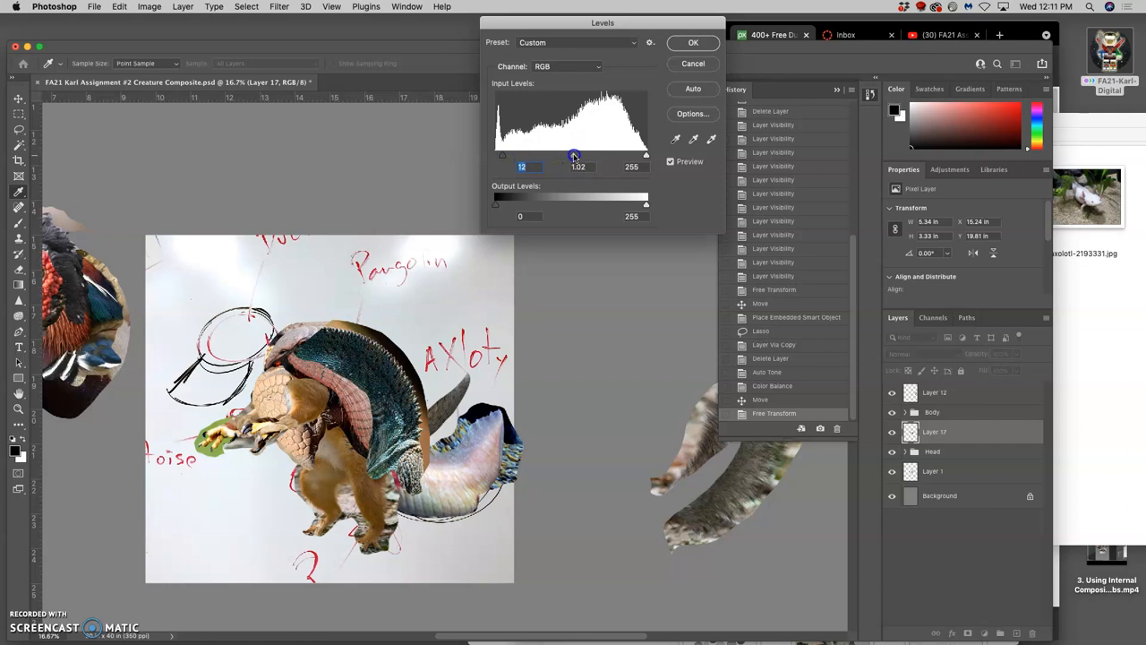
{"action": "left_click", "coordinate": [575, 156]}
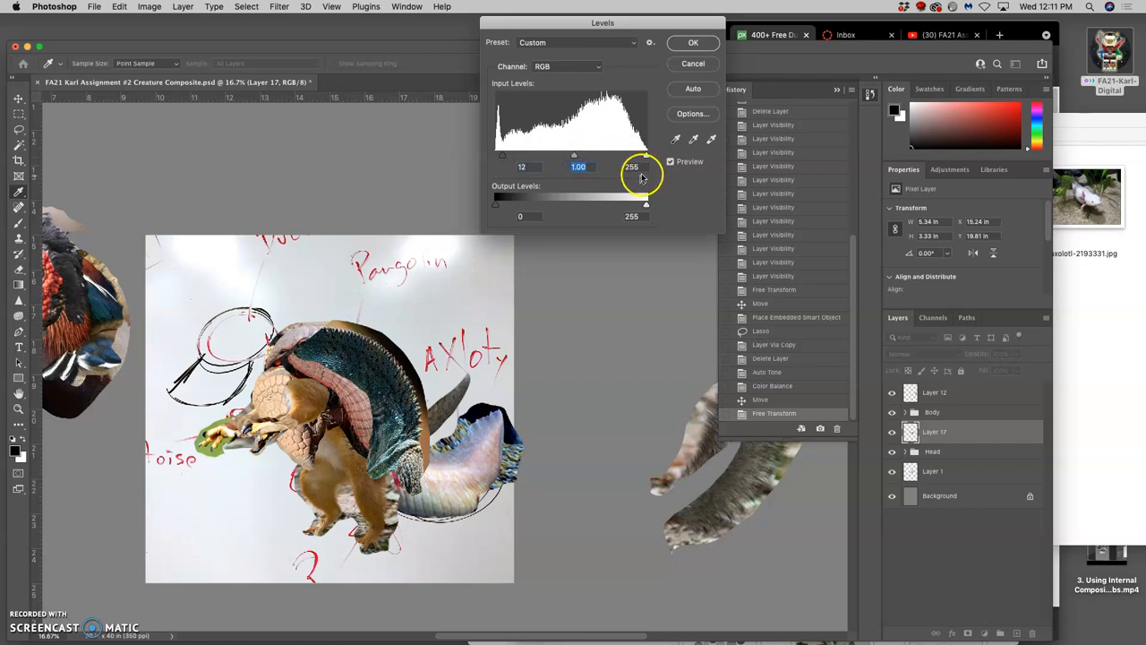
{"action": "left_click_drag", "start_coordinate": [646, 205], "coordinate": [638, 205]}
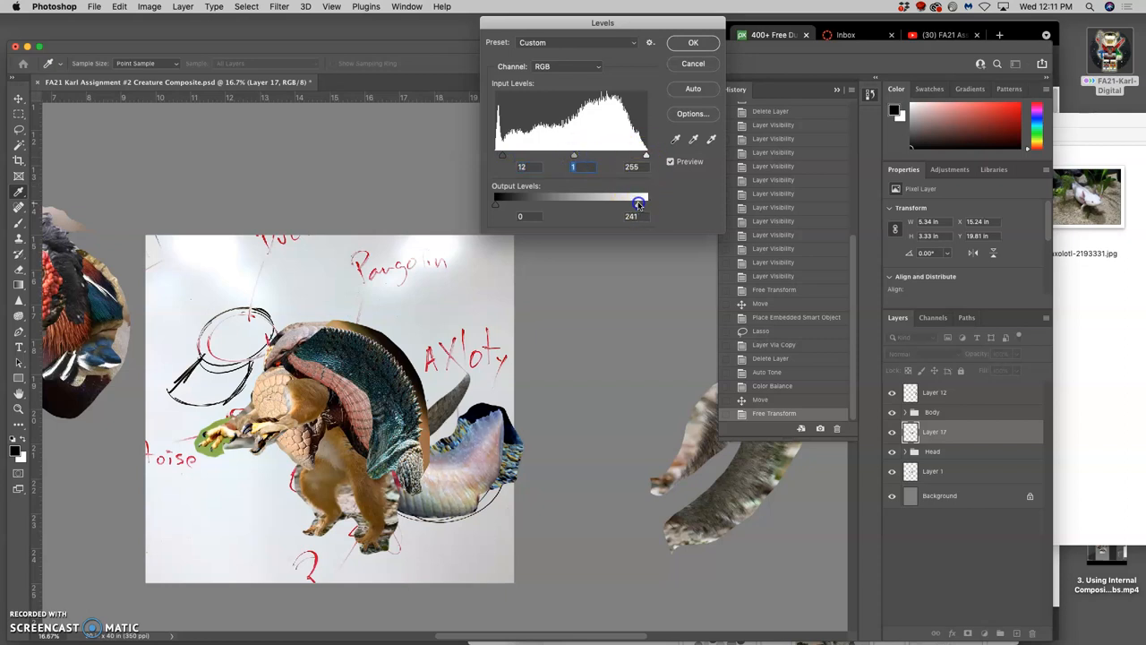
{"action": "left_click", "coordinate": [574, 158]}
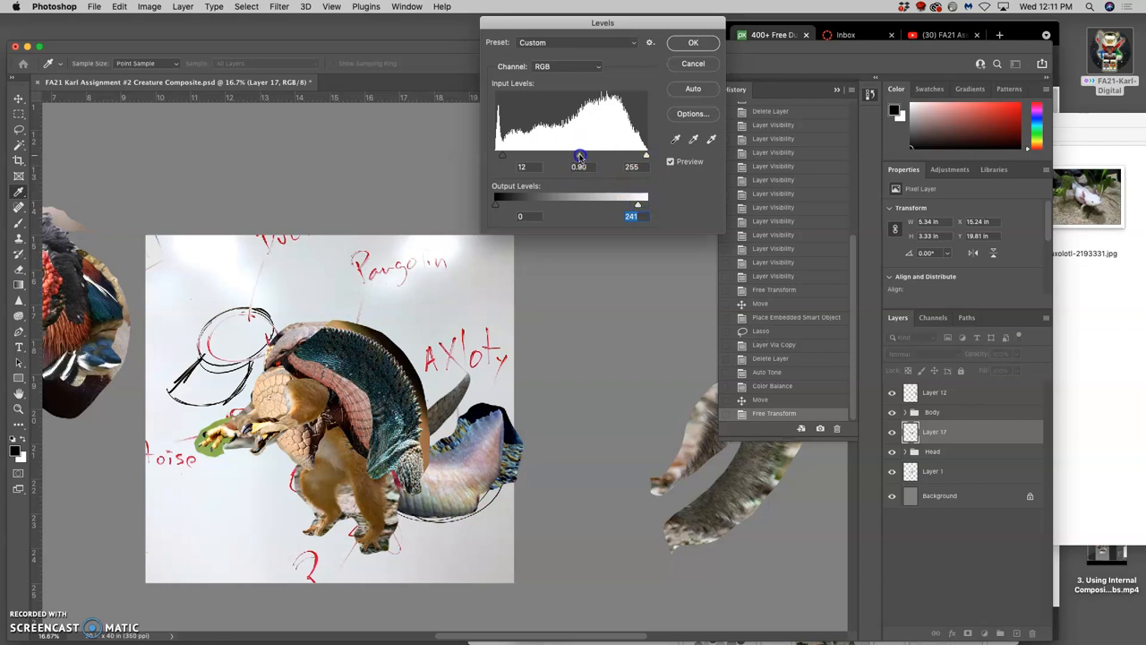
{"action": "left_click", "coordinate": [693, 43]}
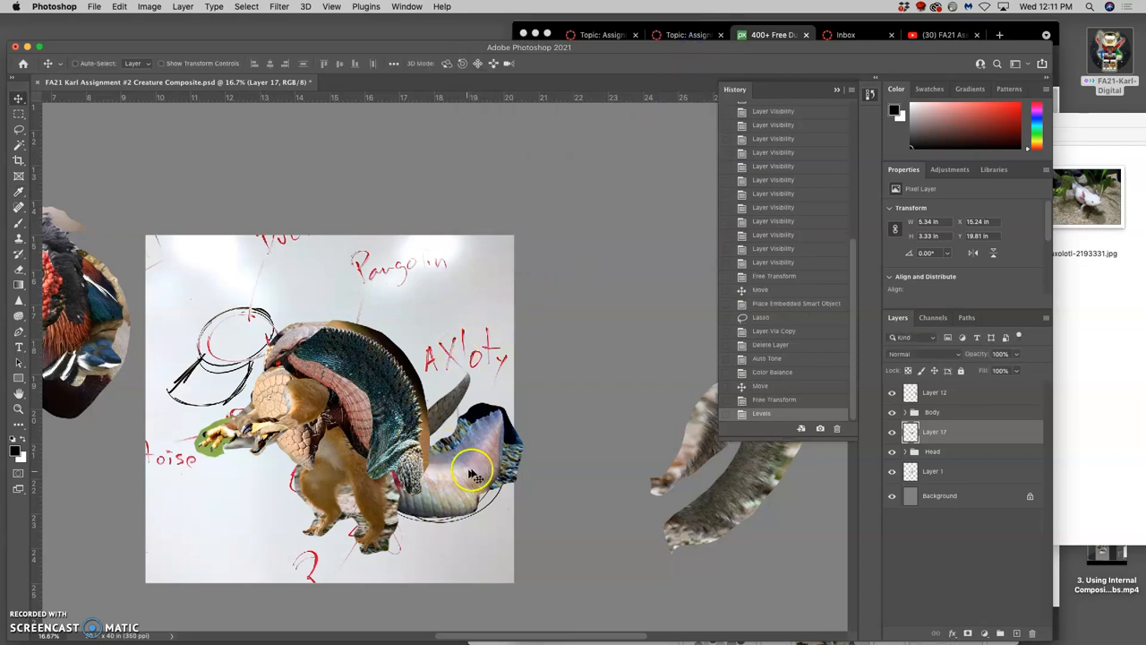
Hide the sketch layer (Layer 1) and bring the tail reference Finder folder to the front.
{"action": "left_click", "coordinate": [20, 135]}
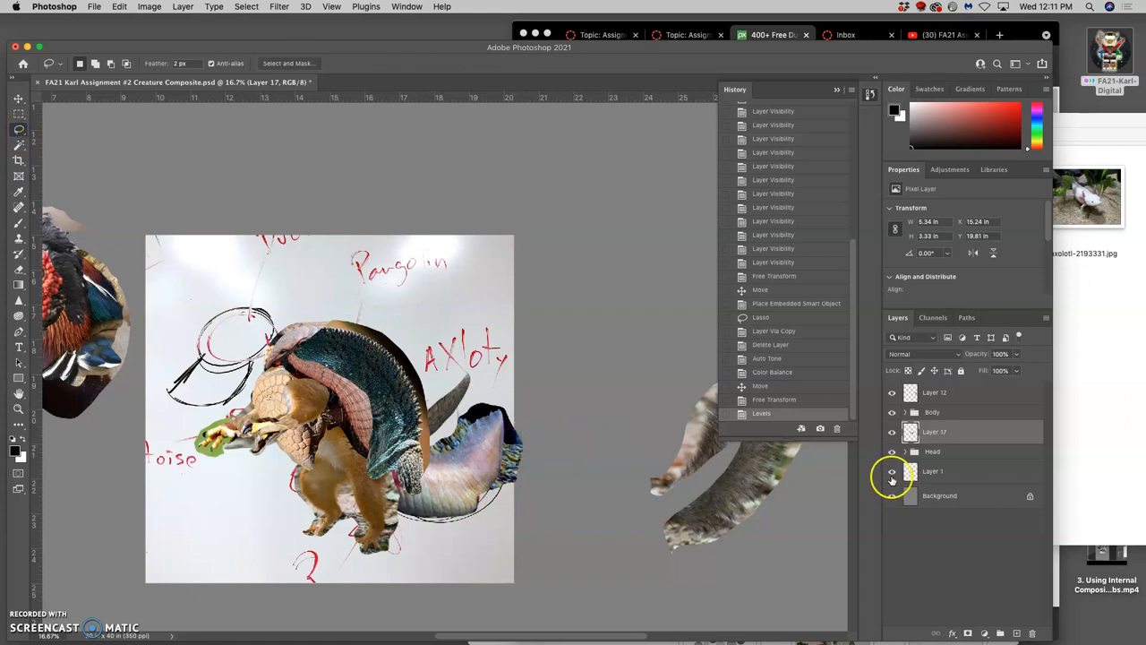
{"action": "left_click", "coordinate": [892, 472]}
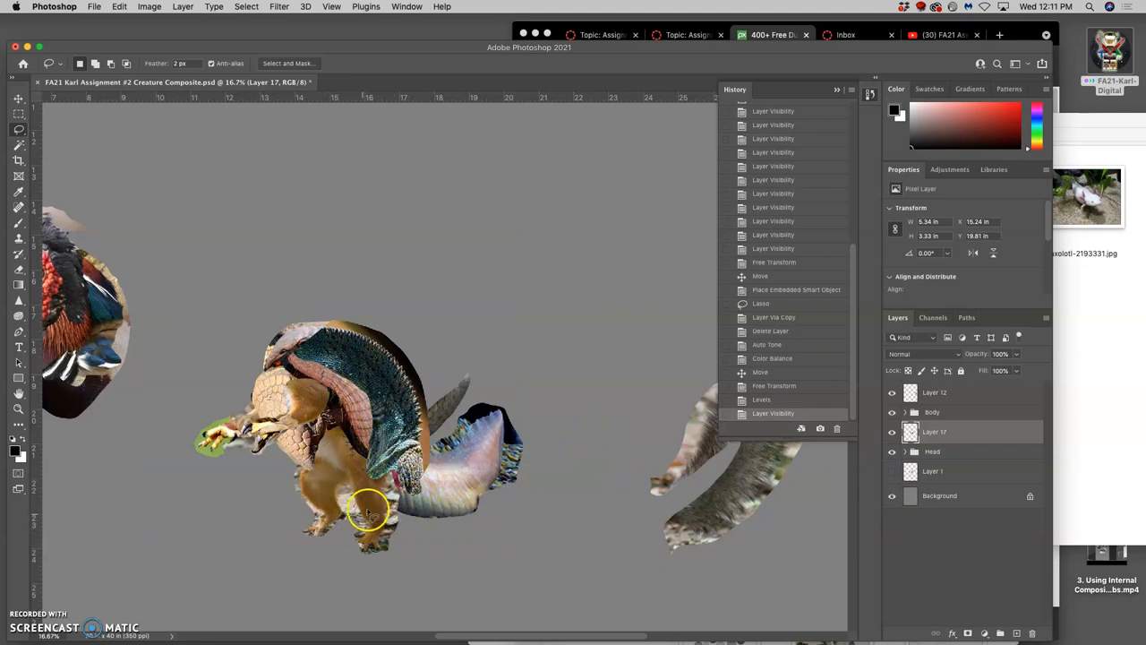
{"action": "left_click", "coordinate": [1089, 324]}
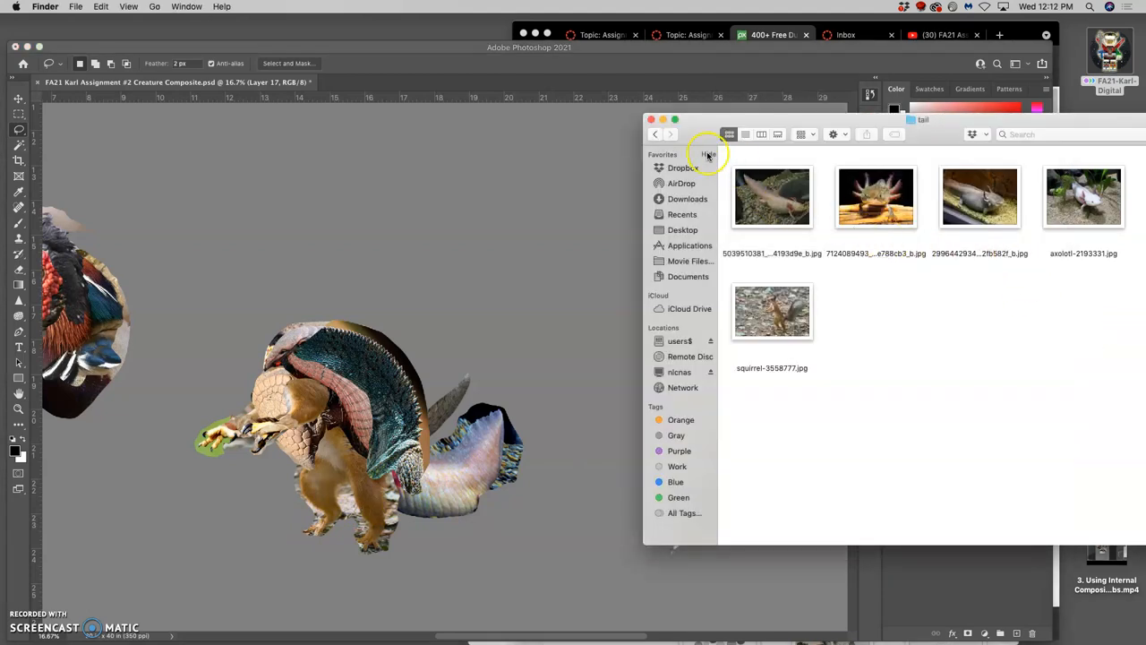
Browse Creature Reference and its arms folder, then place cute-1278095.jpg onto the canvas.
{"action": "left_click", "coordinate": [656, 136]}
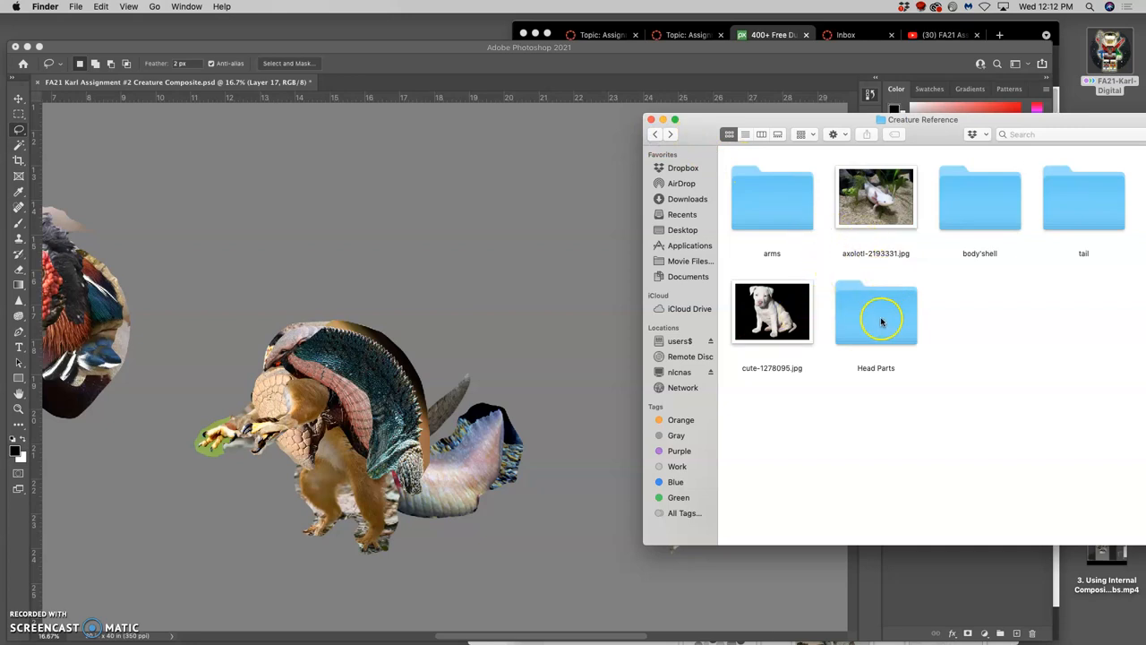
{"action": "double_click", "coordinate": [788, 215]}
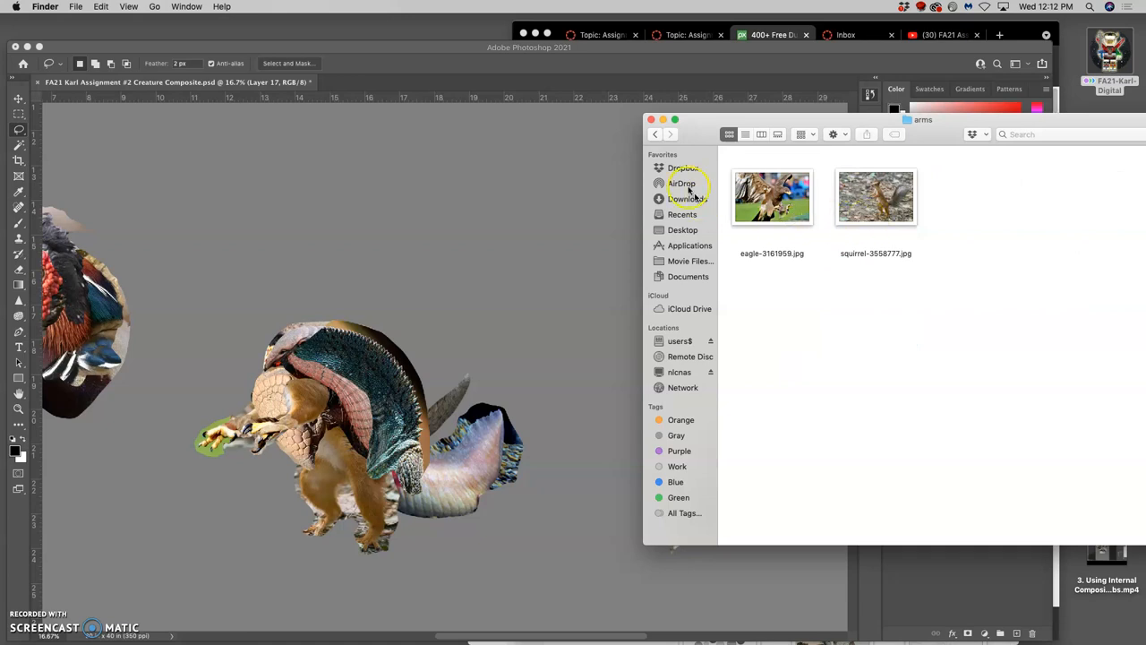
{"action": "left_click", "coordinate": [654, 134]}
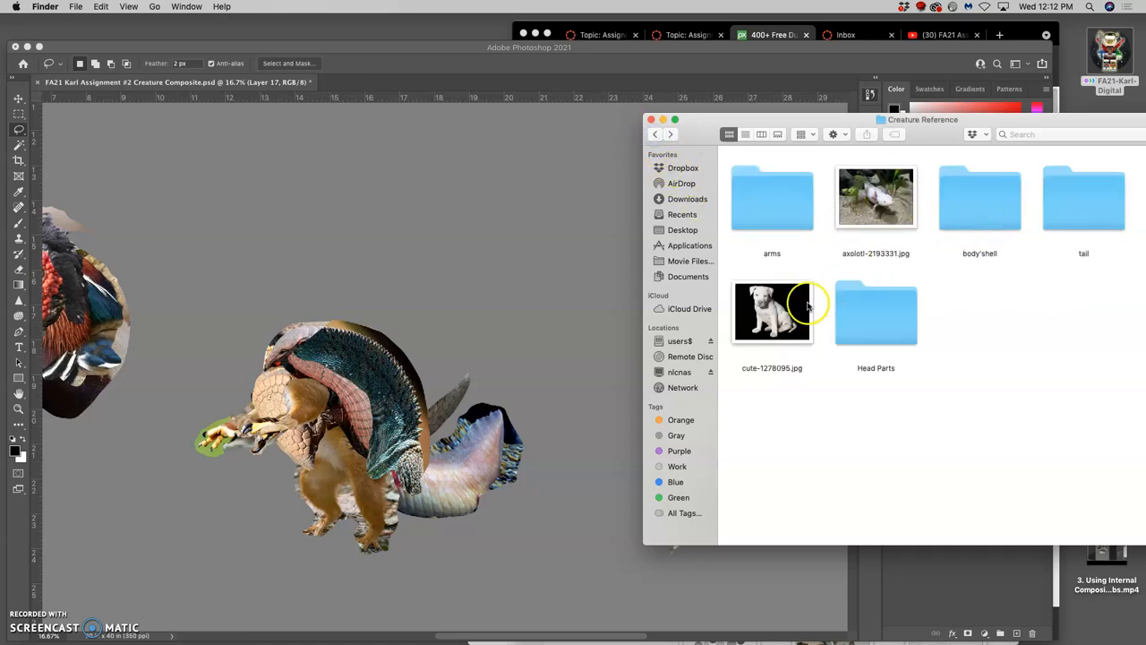
{"action": "left_click_drag", "start_coordinate": [772, 312], "coordinate": [487, 332]}
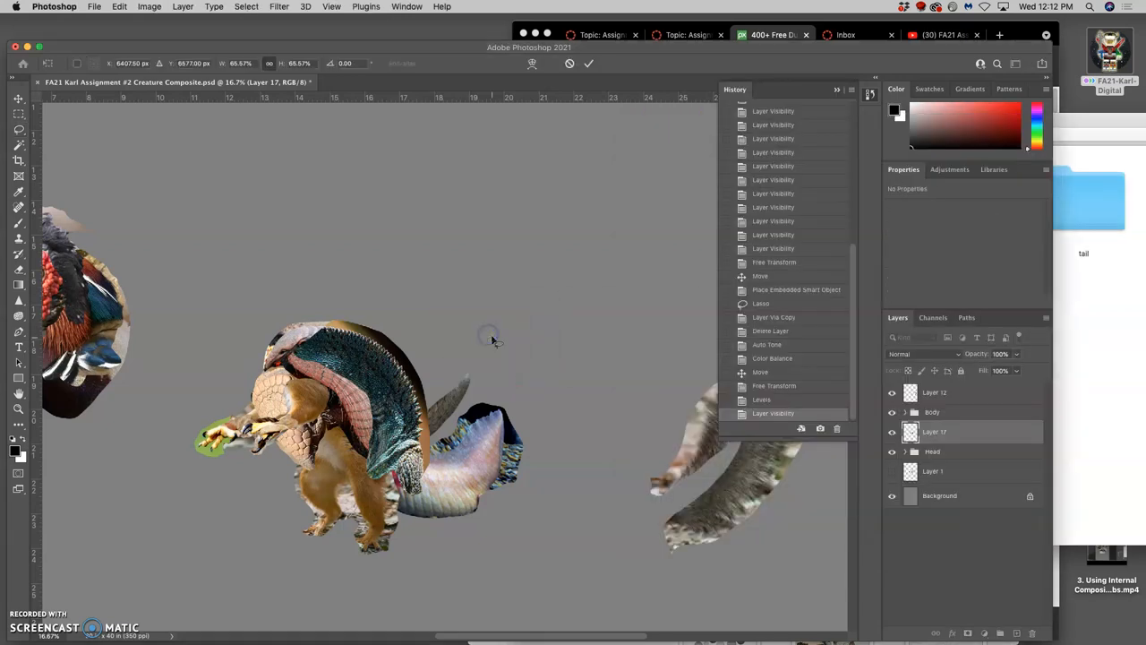
Commit the placed puppy photo and copy its left front paw to a new layer (Layer 18).
{"action": "key", "text": "super+minus"}
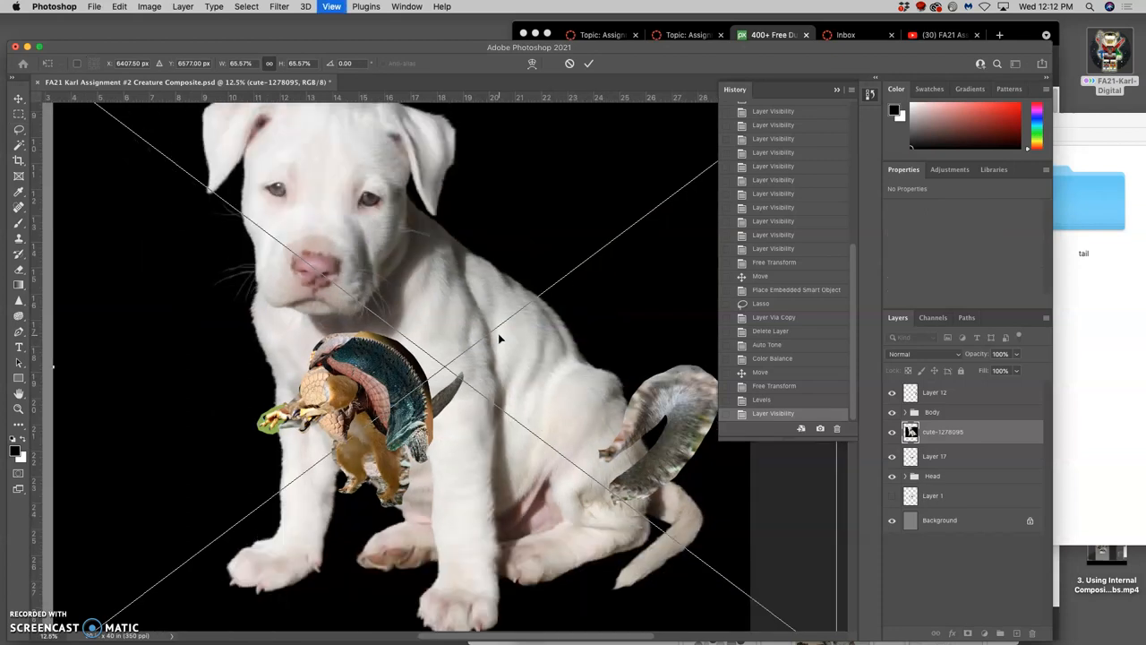
{"action": "key", "text": "super+minus"}
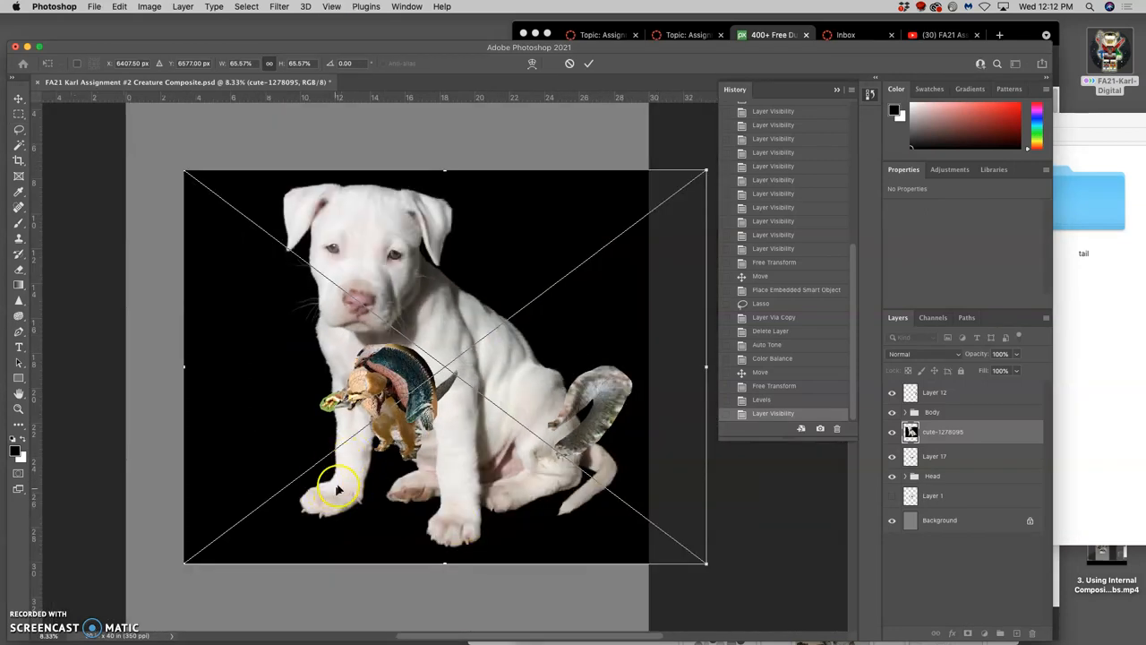
{"action": "left_click", "coordinate": [19, 131]}
{"action": "left_click", "coordinate": [137, 224]}
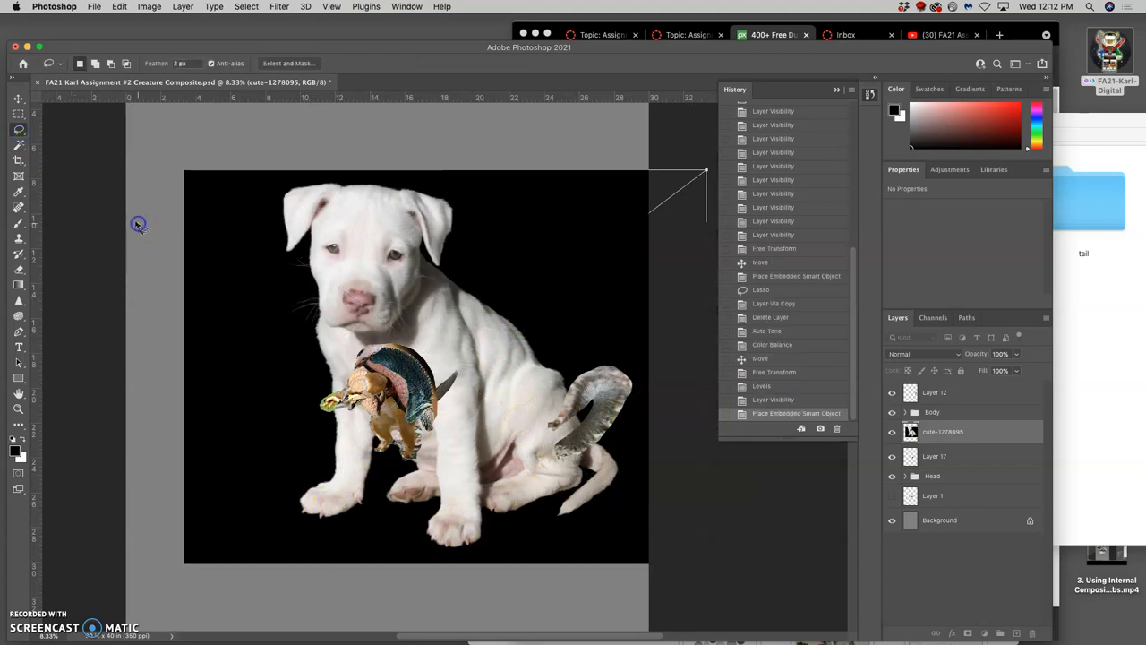
{"action": "left_click", "coordinate": [19, 131]}
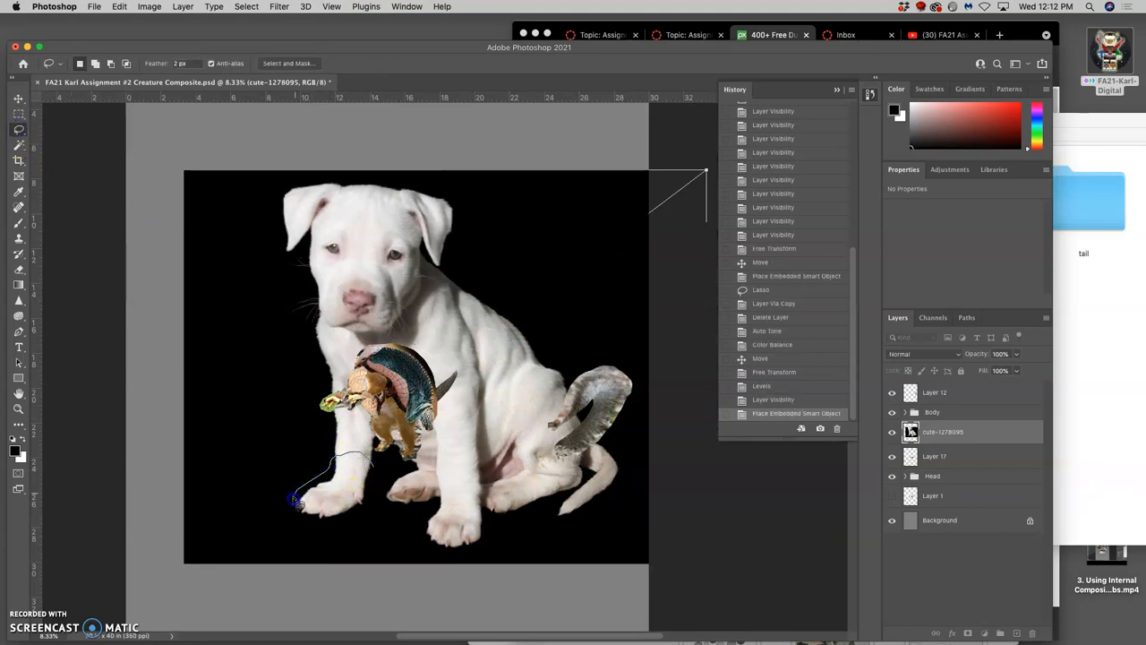
{"action": "left_click_drag", "start_coordinate": [377, 489], "coordinate": [366, 488]}
{"action": "key", "text": "super+j"}
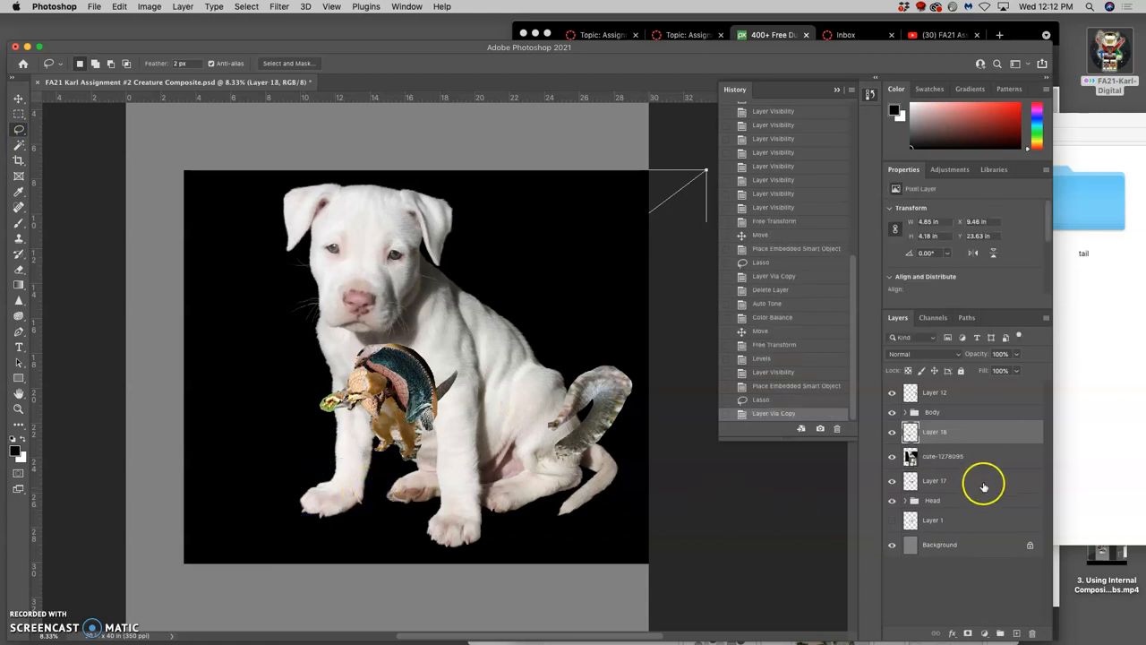
Copy a second paw from the puppy photo to Layer 19 and hide the full photo layer.
{"action": "left_click", "coordinate": [956, 458]}
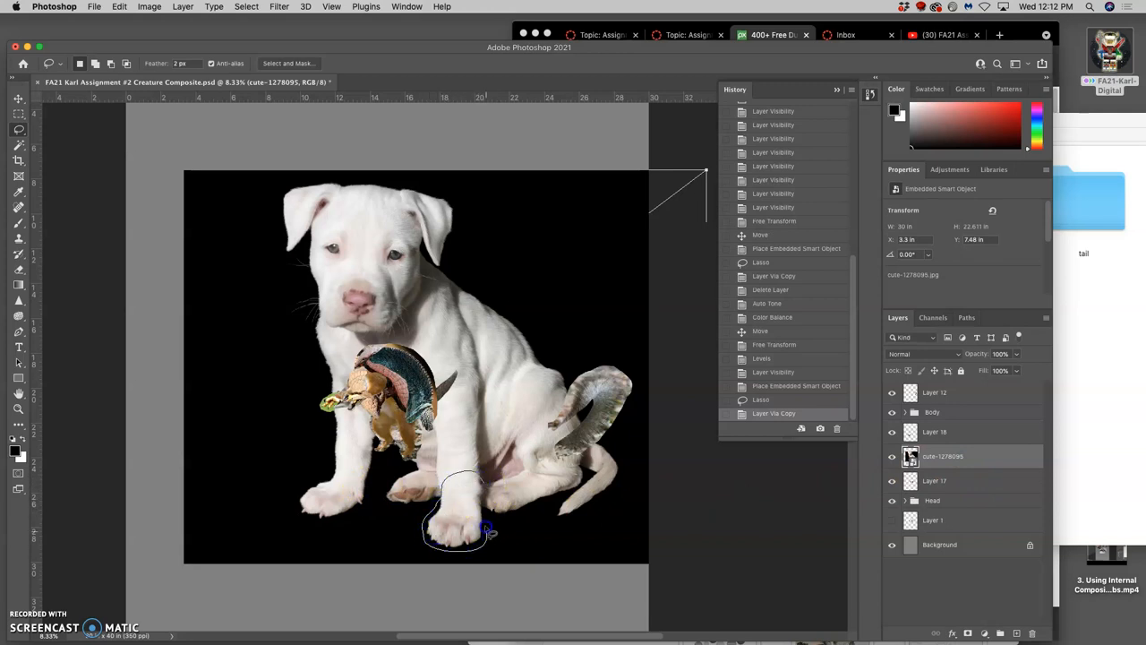
{"action": "left_click_drag", "start_coordinate": [484, 484], "coordinate": [504, 494]}
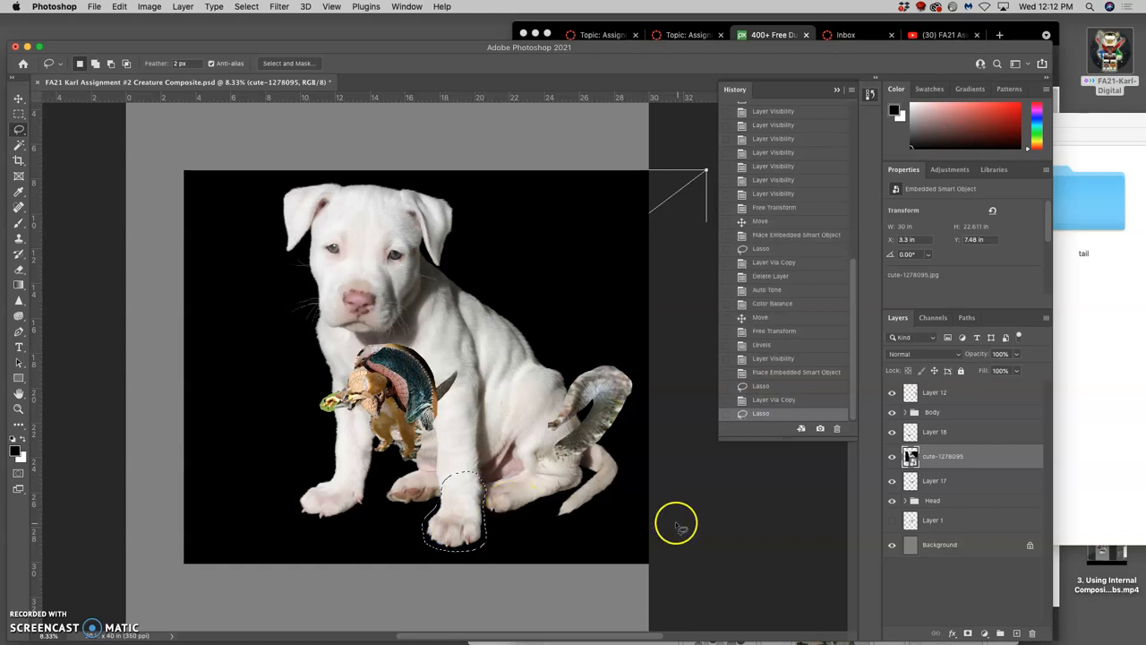
{"action": "key", "text": "super+j"}
{"action": "left_click", "coordinate": [892, 482]}
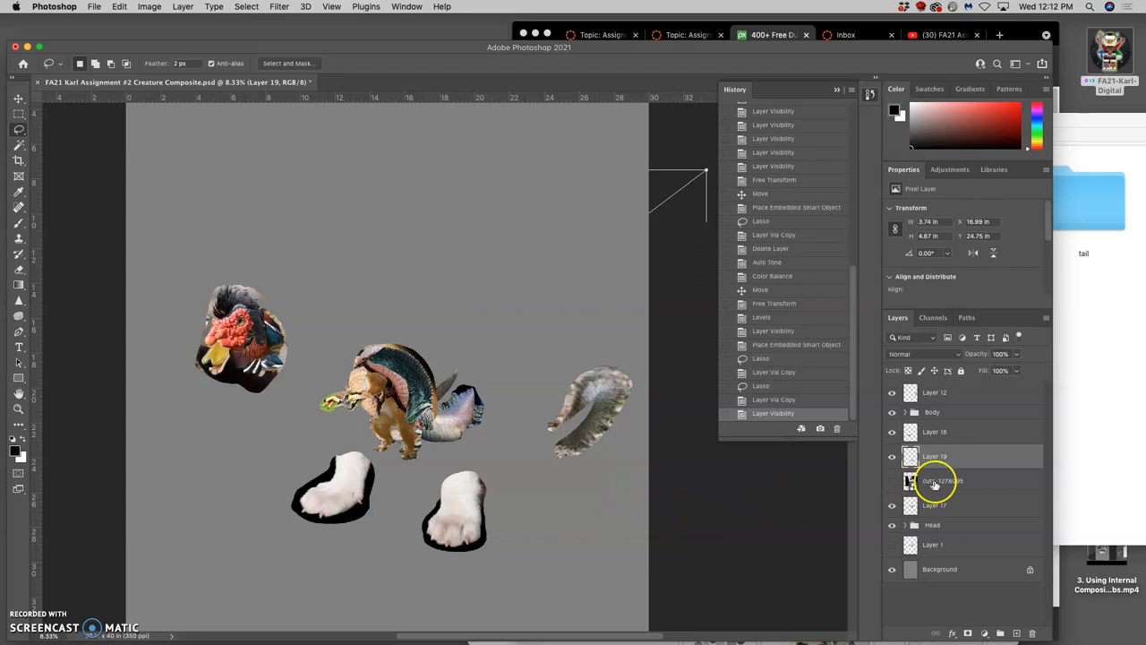
Delete the cute-1278095 layer and locate and select the left paw on Layer 18.
{"action": "left_click", "coordinate": [937, 481]}
{"action": "key", "text": "Delete"}
{"action": "key", "text": "super+equal"}
{"action": "key", "text": "super+equal"}
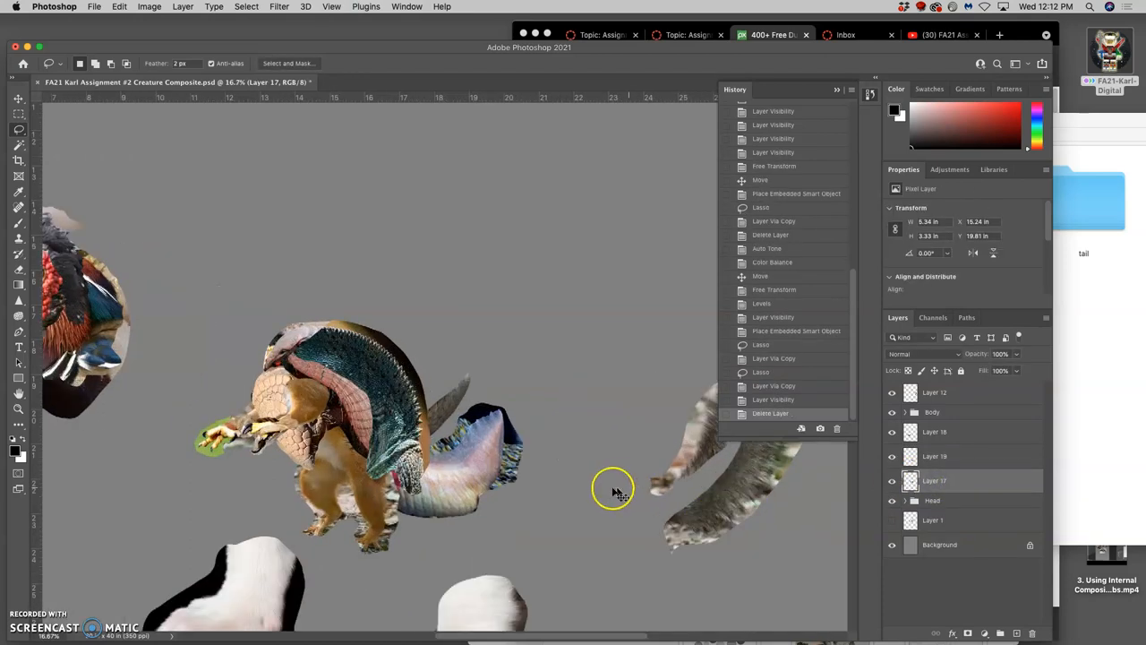
{"action": "scroll", "coordinate": [555, 491], "scroll_direction": "down", "scroll_amount": 5}
{"action": "scroll", "coordinate": [520, 496], "scroll_direction": "up", "scroll_amount": 5}
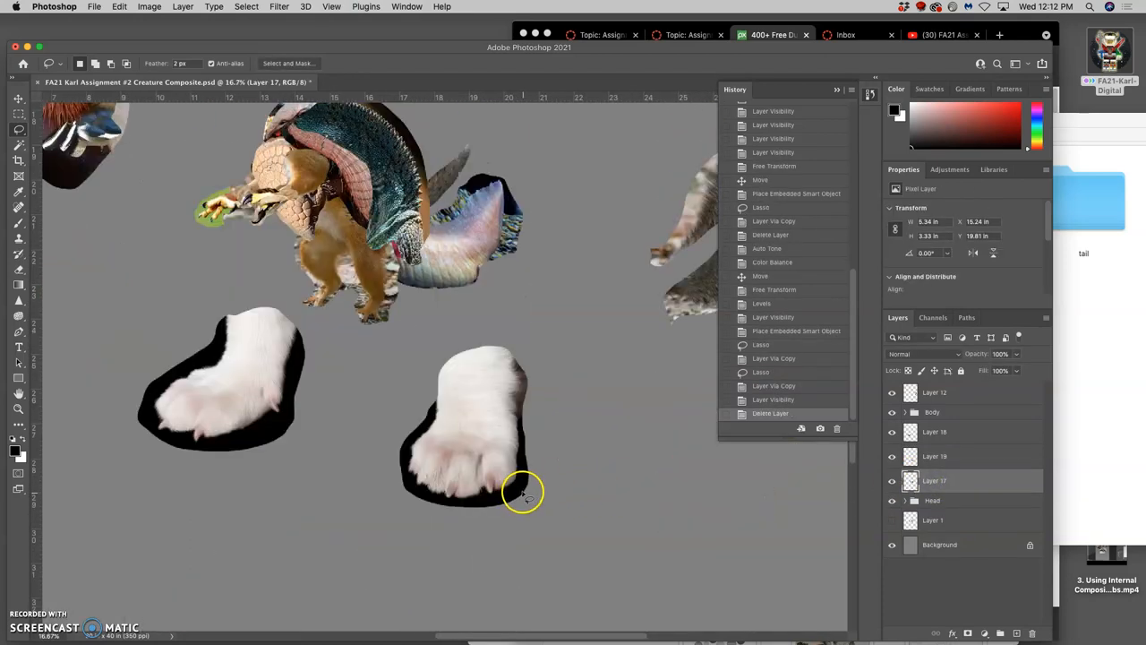
{"action": "left_click", "coordinate": [18, 102]}
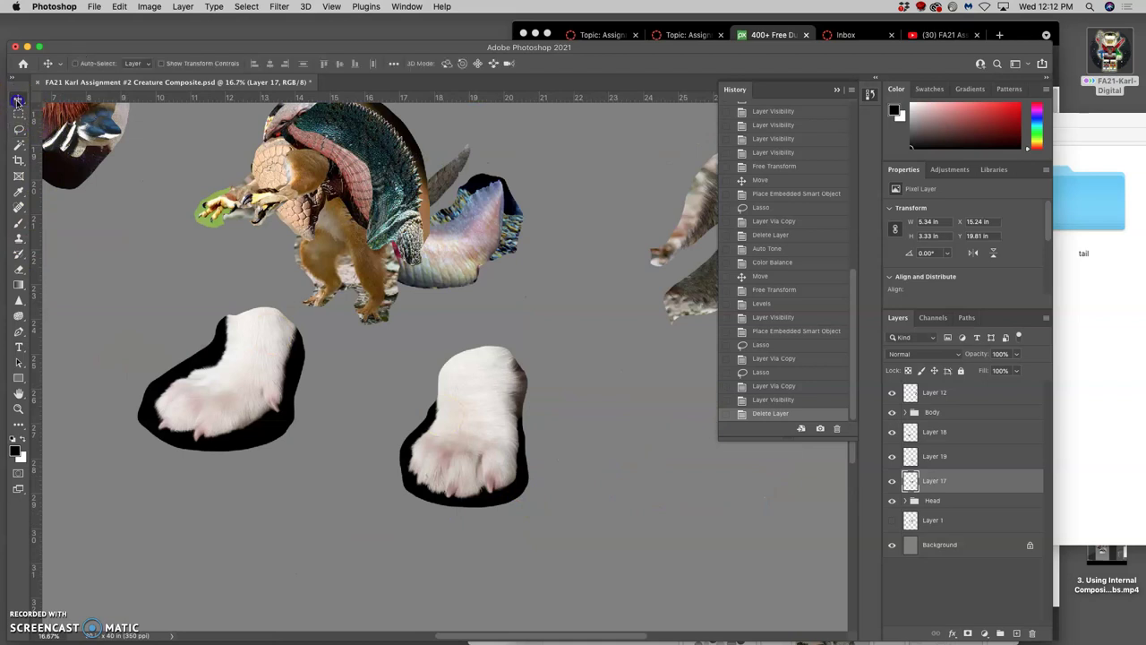
{"action": "left_click", "coordinate": [19, 145]}
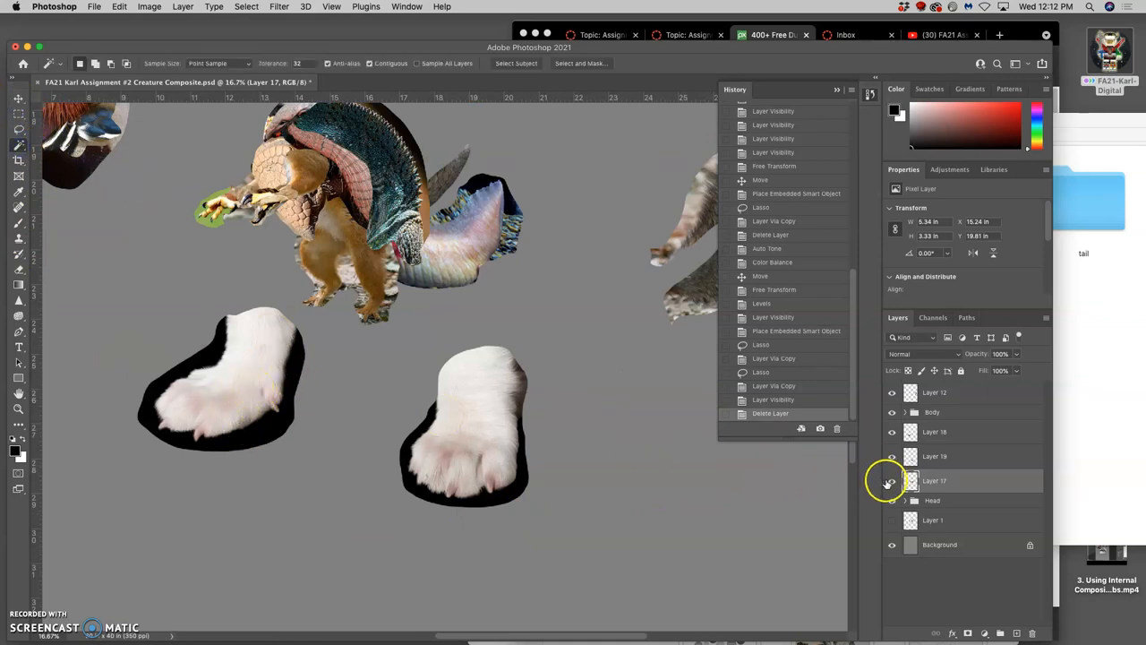
{"action": "left_click", "coordinate": [891, 481]}
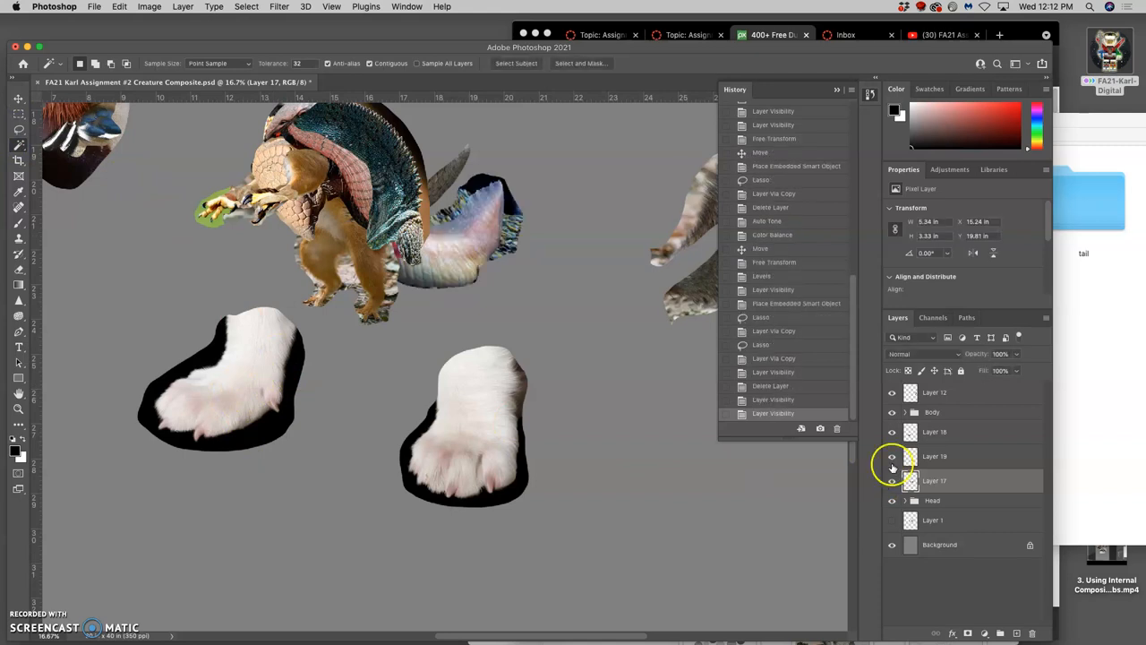
{"action": "left_click", "coordinate": [891, 457]}
{"action": "left_click", "coordinate": [892, 433]}
{"action": "left_click", "coordinate": [936, 434]}
Run Auto Tone on the left paw, then a Levels midtone of 0.80.
{"action": "left_click", "coordinate": [151, 7]}
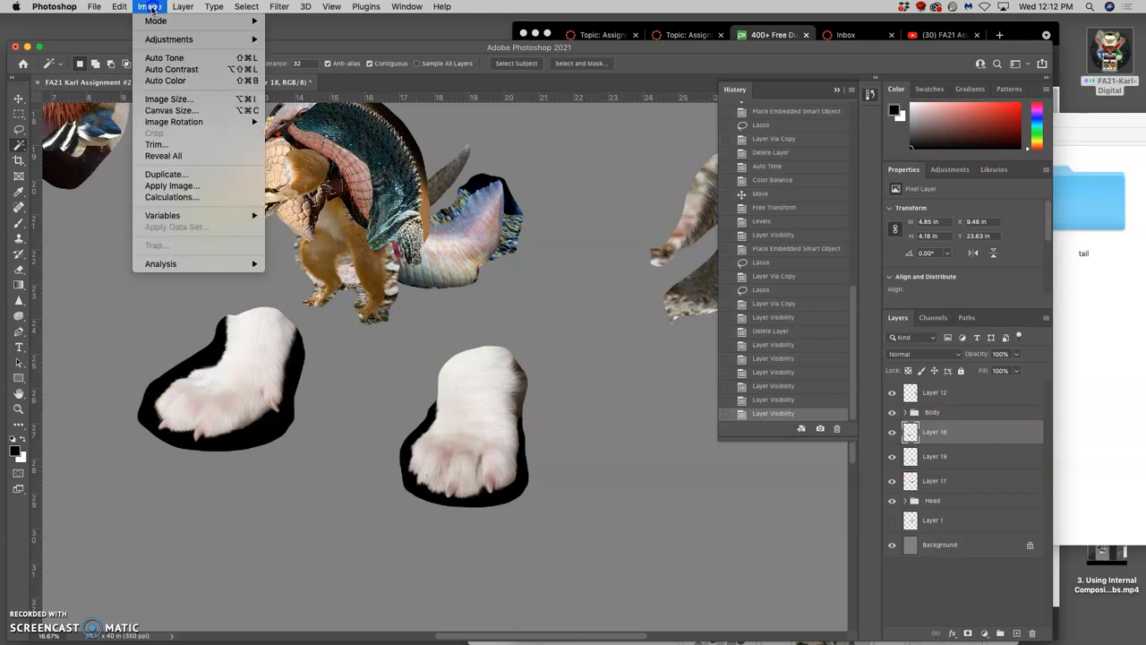
{"action": "left_click", "coordinate": [164, 57]}
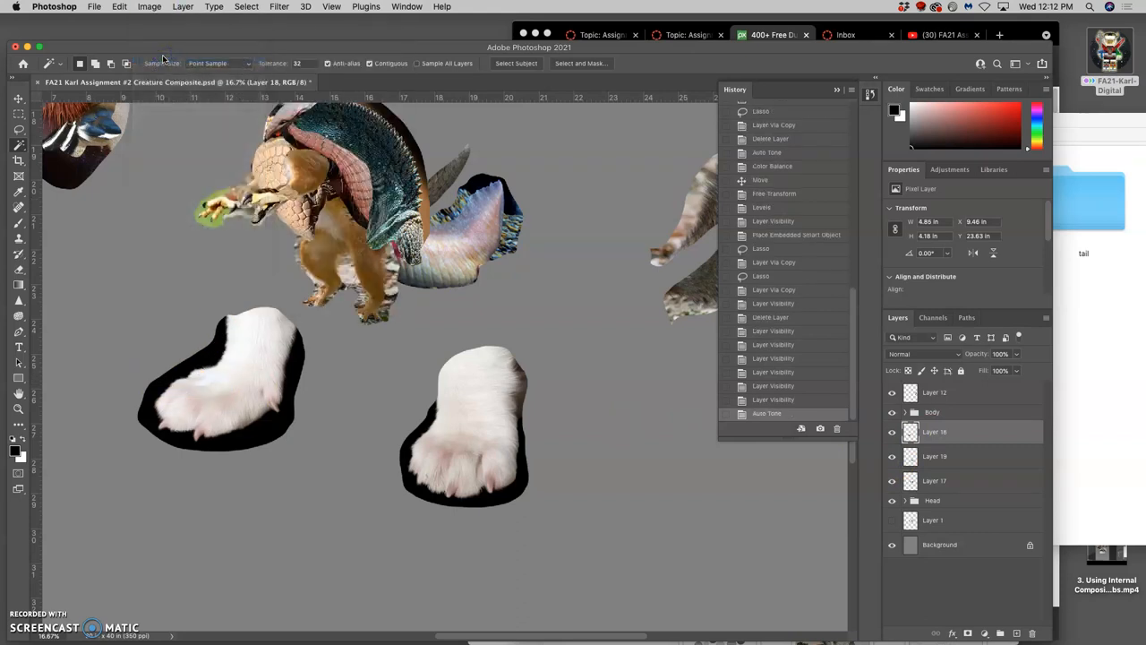
{"action": "left_click", "coordinate": [150, 7]}
{"action": "mouse_move", "coordinate": [170, 39]}
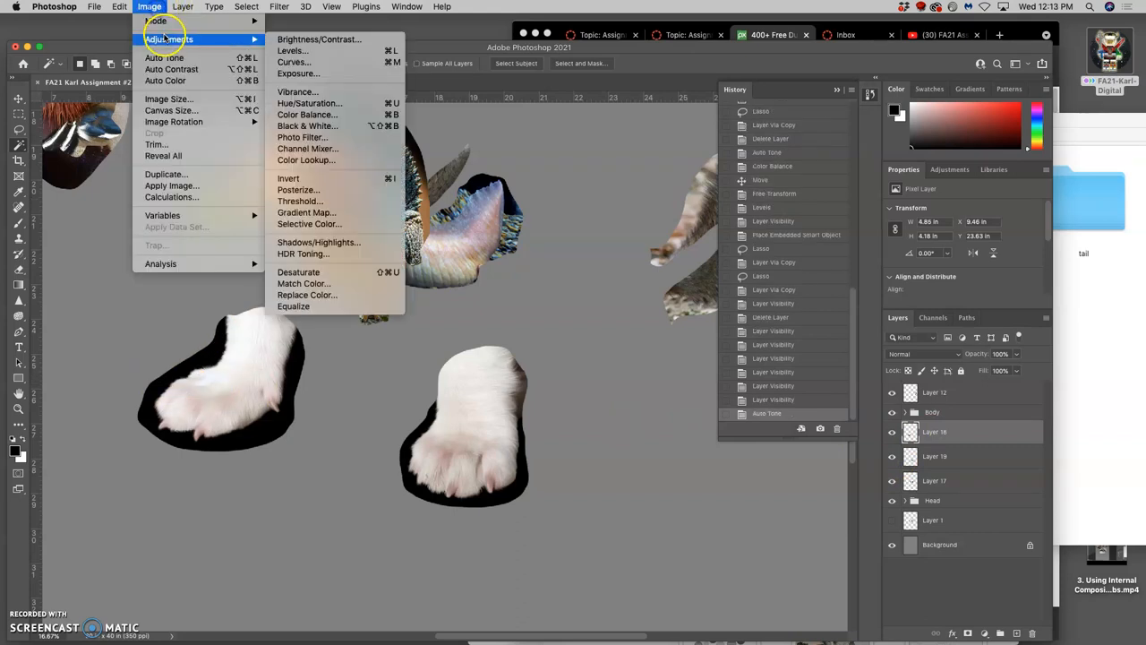
{"action": "left_click", "coordinate": [305, 51]}
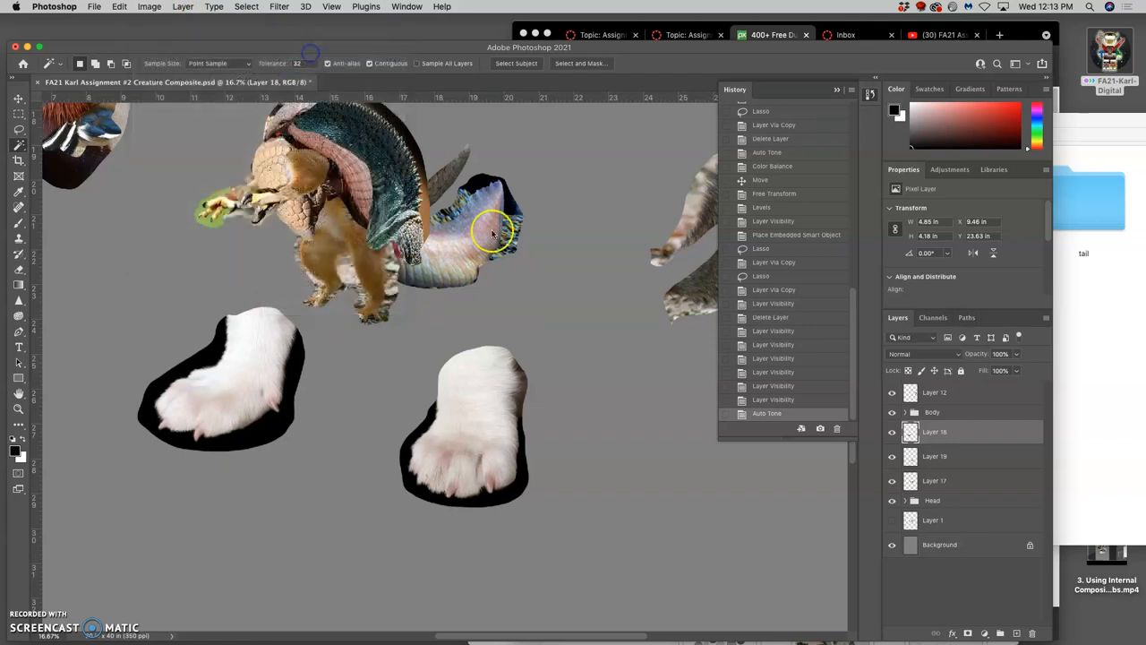
{"action": "left_click_drag", "start_coordinate": [571, 156], "coordinate": [599, 159]}
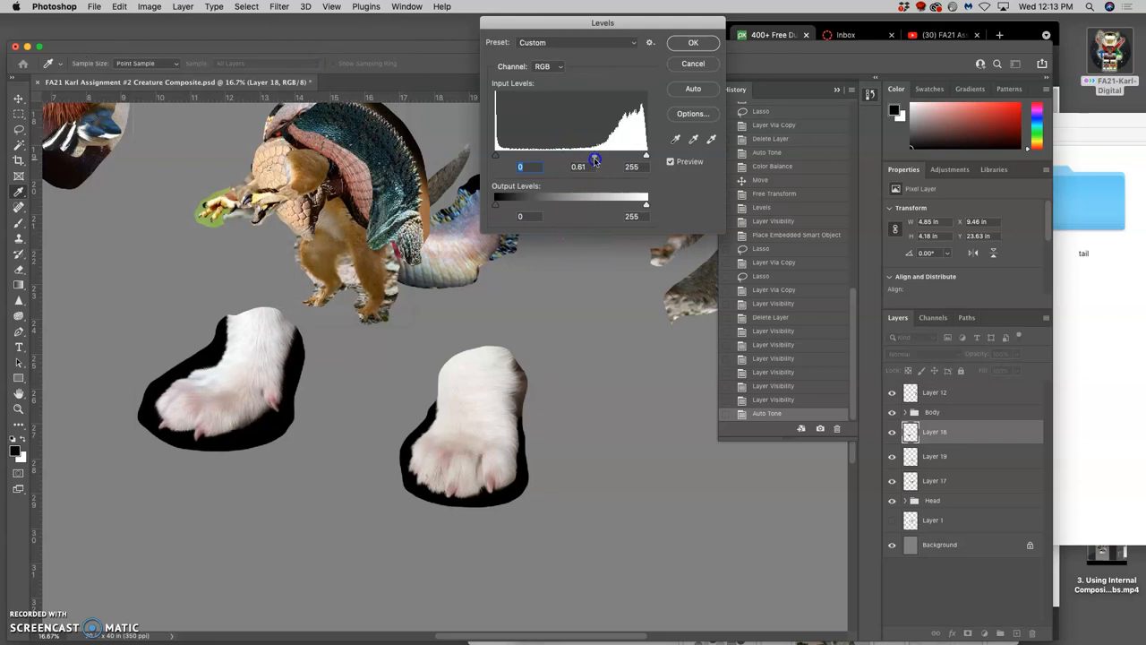
{"action": "left_click_drag", "start_coordinate": [587, 160], "coordinate": [582, 159]}
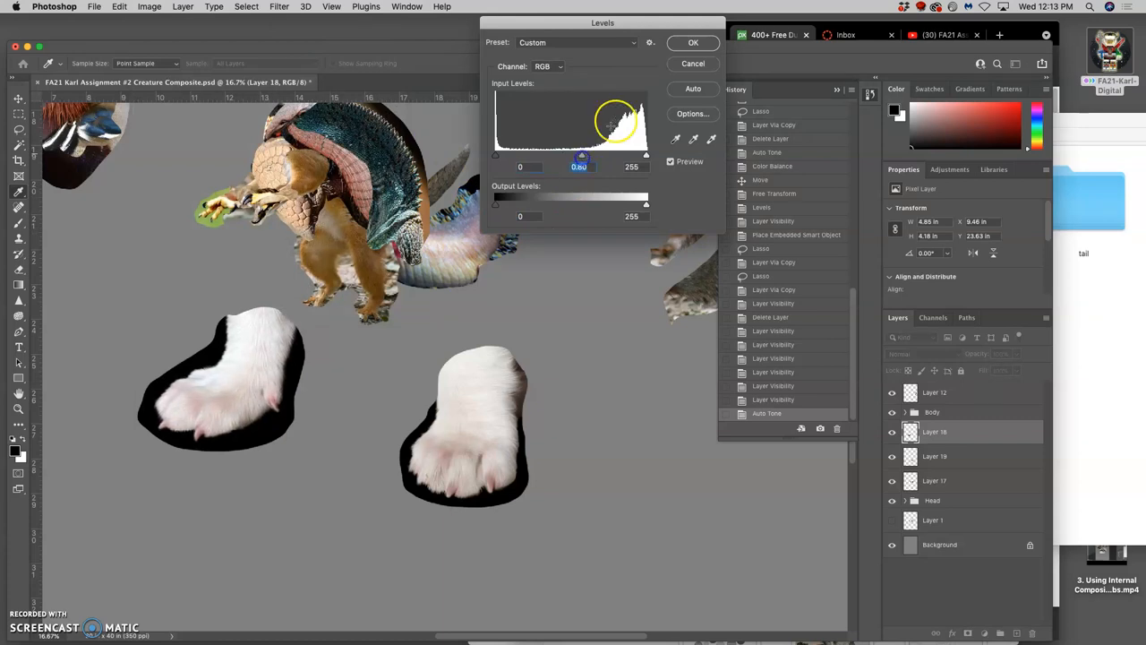
{"action": "left_click", "coordinate": [694, 42]}
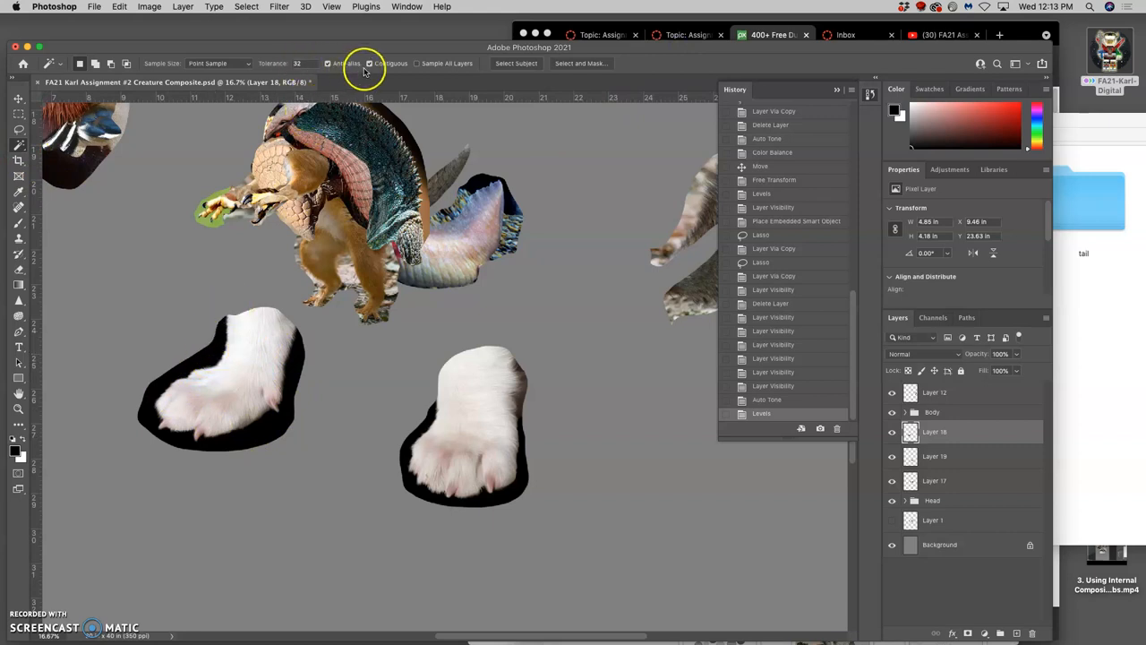
Magic Wand the dark fringe around the left paw, clear it, and reselect the transparent surround zoomed in.
{"action": "left_click", "coordinate": [297, 359]}
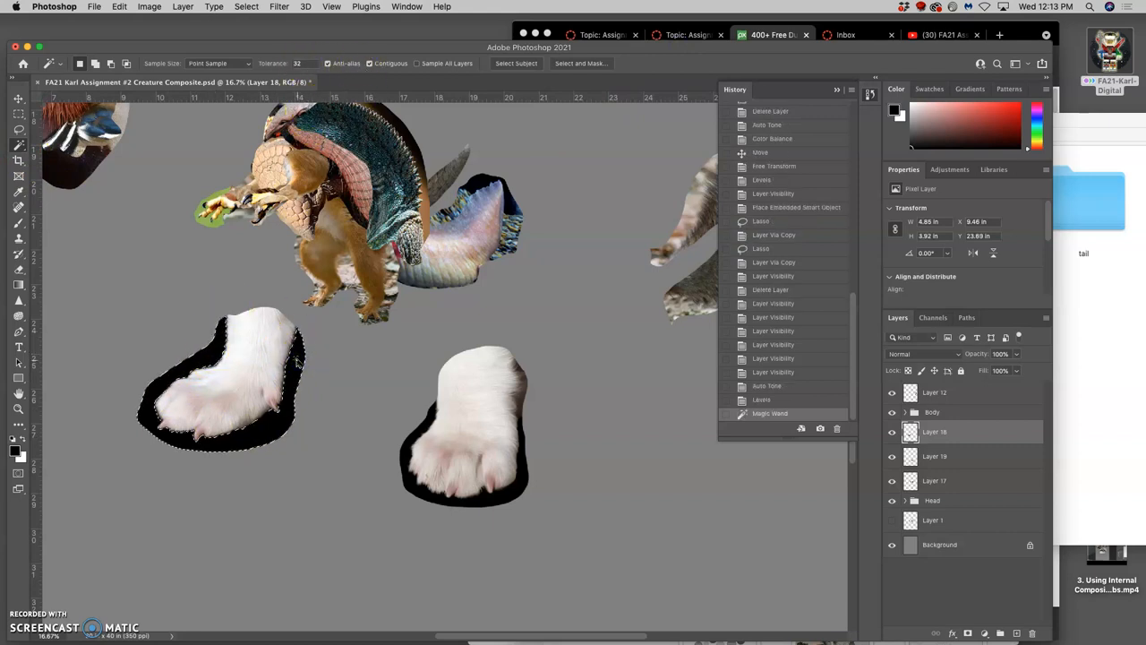
{"action": "key", "text": "Delete"}
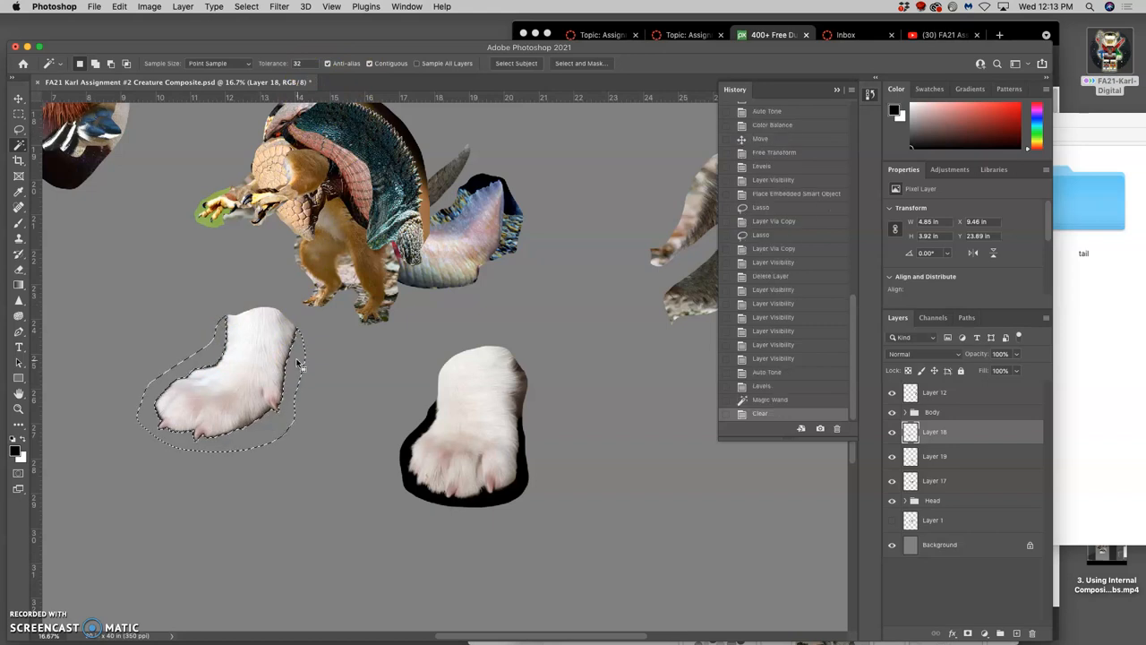
{"action": "key", "text": "Delete"}
{"action": "key", "text": "Delete"}
{"action": "key", "text": "Delete"}
{"action": "key", "text": "Delete"}
{"action": "key", "text": "Delete"}
{"action": "key", "text": "Delete"}
{"action": "key", "text": "ctrl+d"}
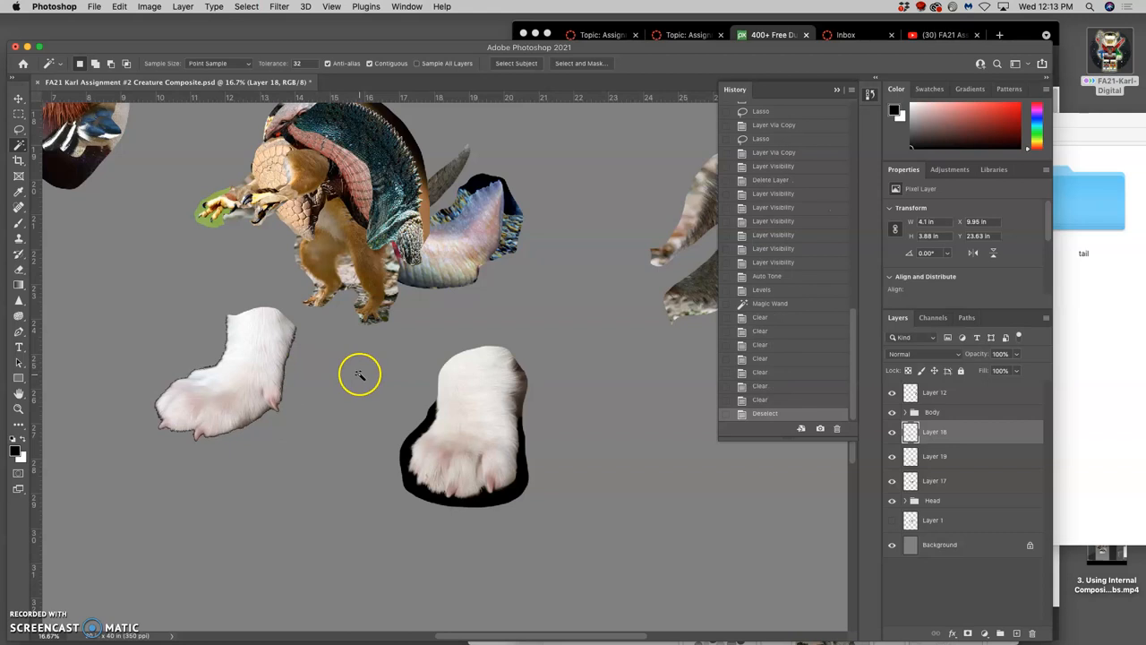
{"action": "key", "text": "ctrl+z"}
{"action": "key", "text": "ctrl+shift+z"}
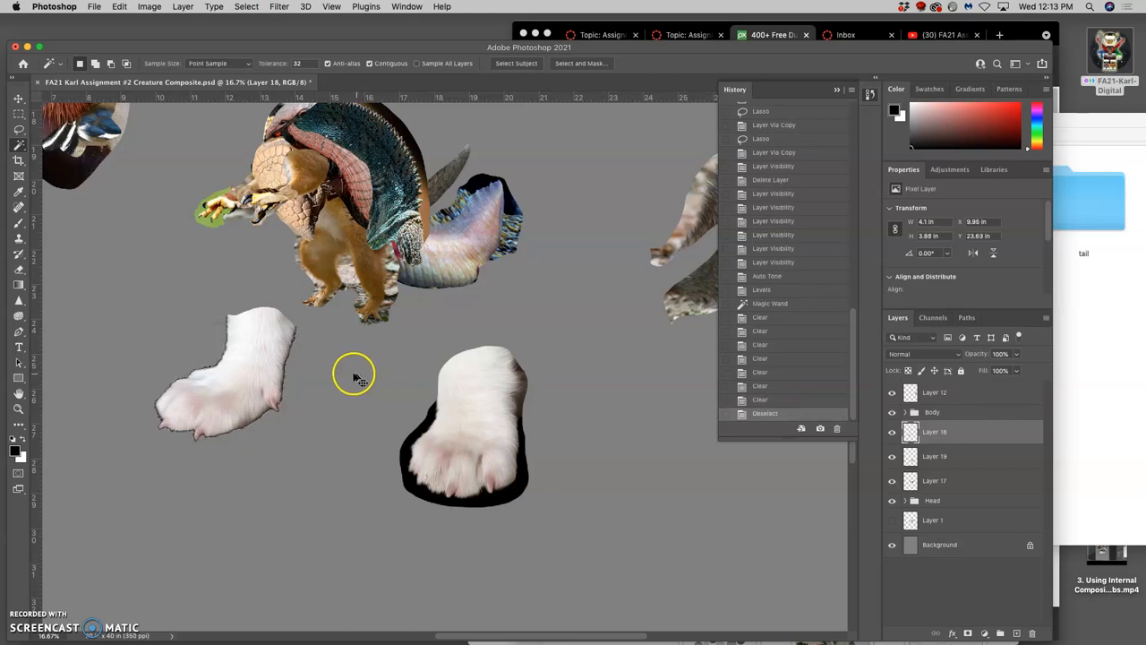
{"action": "key", "text": "ctrl+z"}
{"action": "key", "text": "ctrl+plus"}
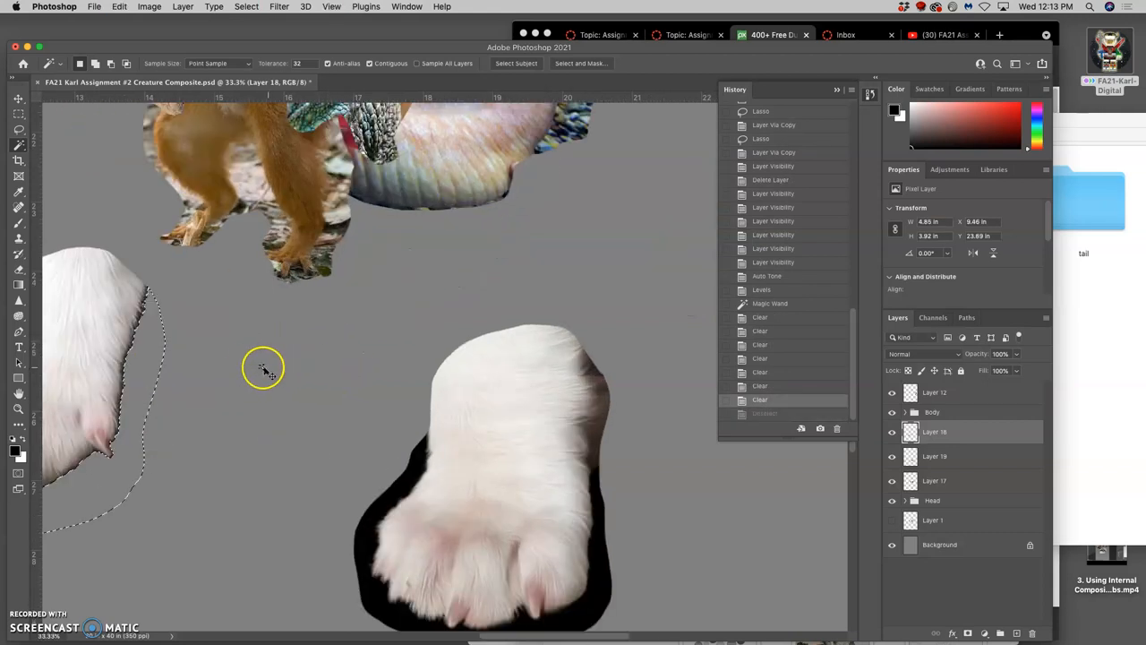
{"action": "scroll", "coordinate": [225, 367], "scroll_direction": "left", "scroll_amount": 5}
{"action": "scroll", "coordinate": [225, 366], "scroll_direction": "up", "scroll_amount": 2}
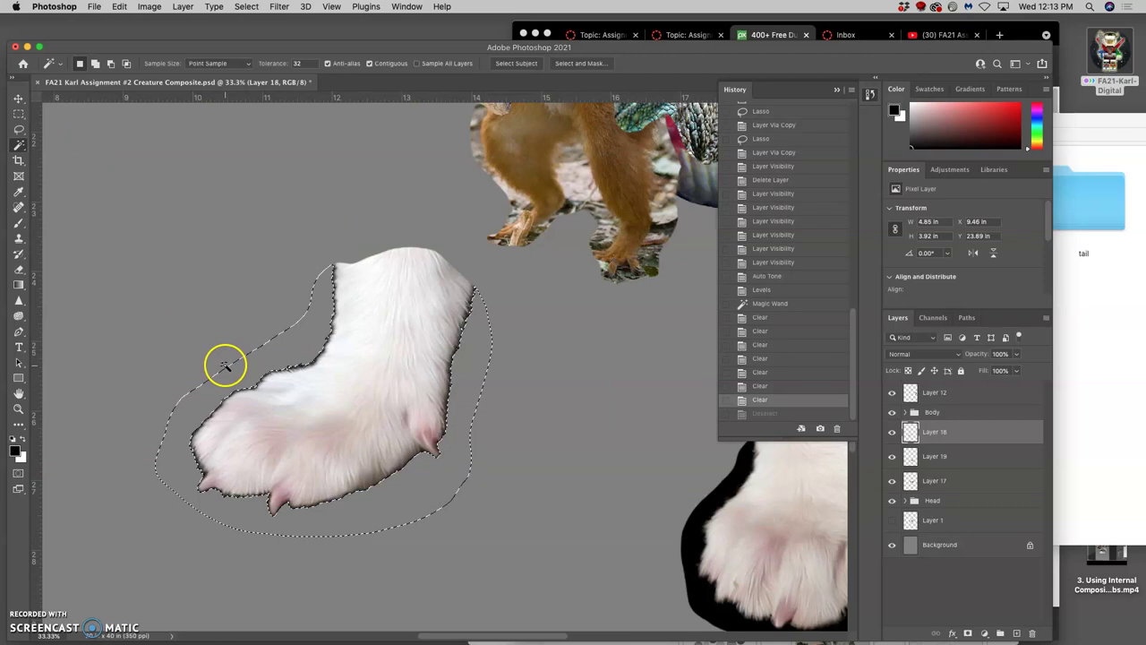
{"action": "left_click", "coordinate": [19, 129]}
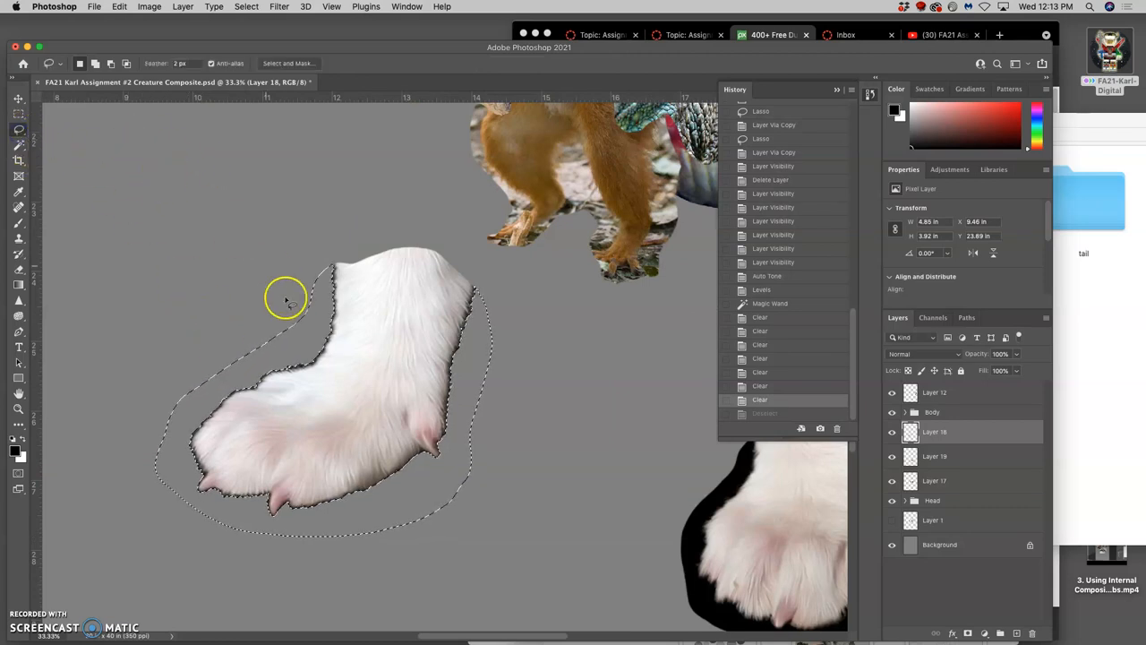
{"action": "left_click", "coordinate": [477, 288]}
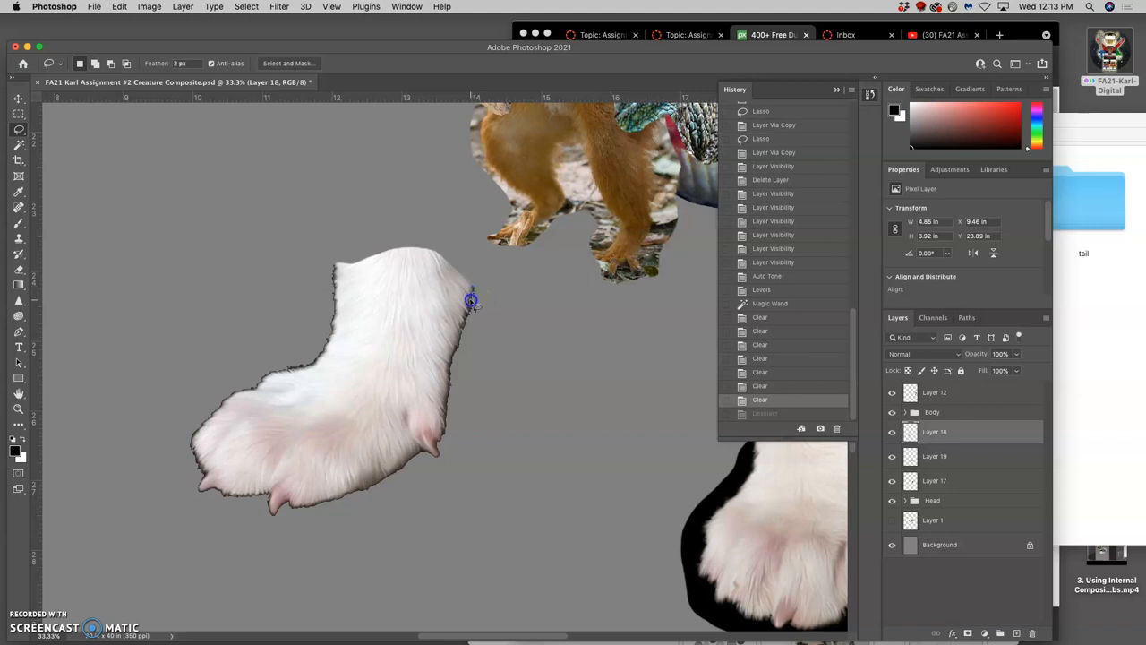
{"action": "left_click_drag", "start_coordinate": [469, 311], "coordinate": [469, 336]}
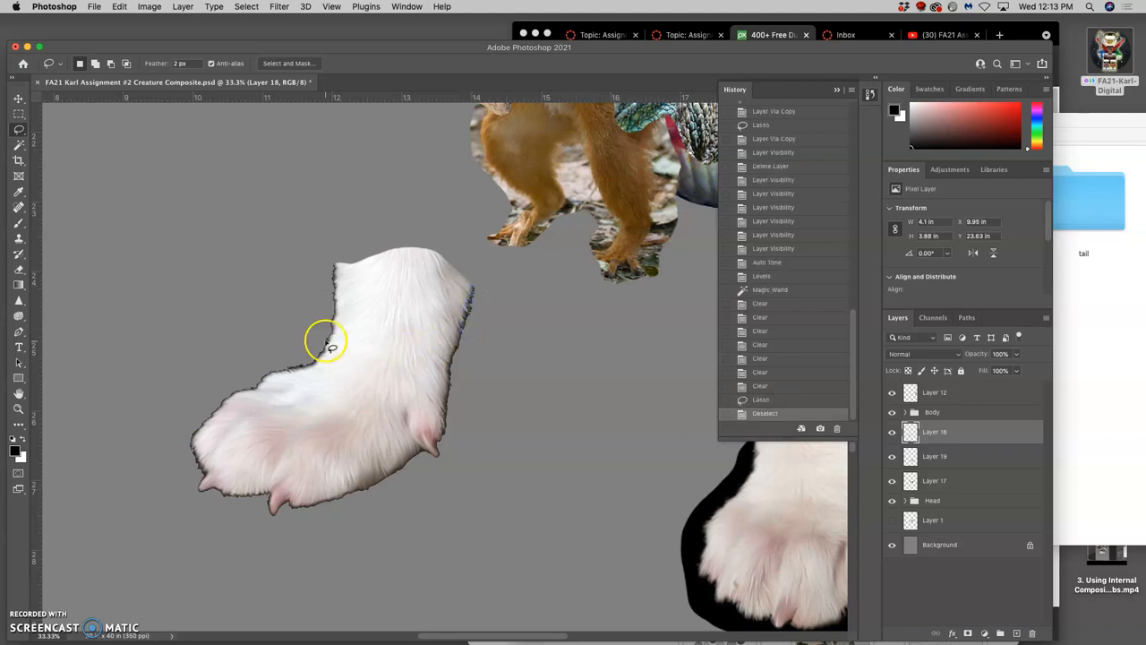
{"action": "left_click", "coordinate": [18, 144]}
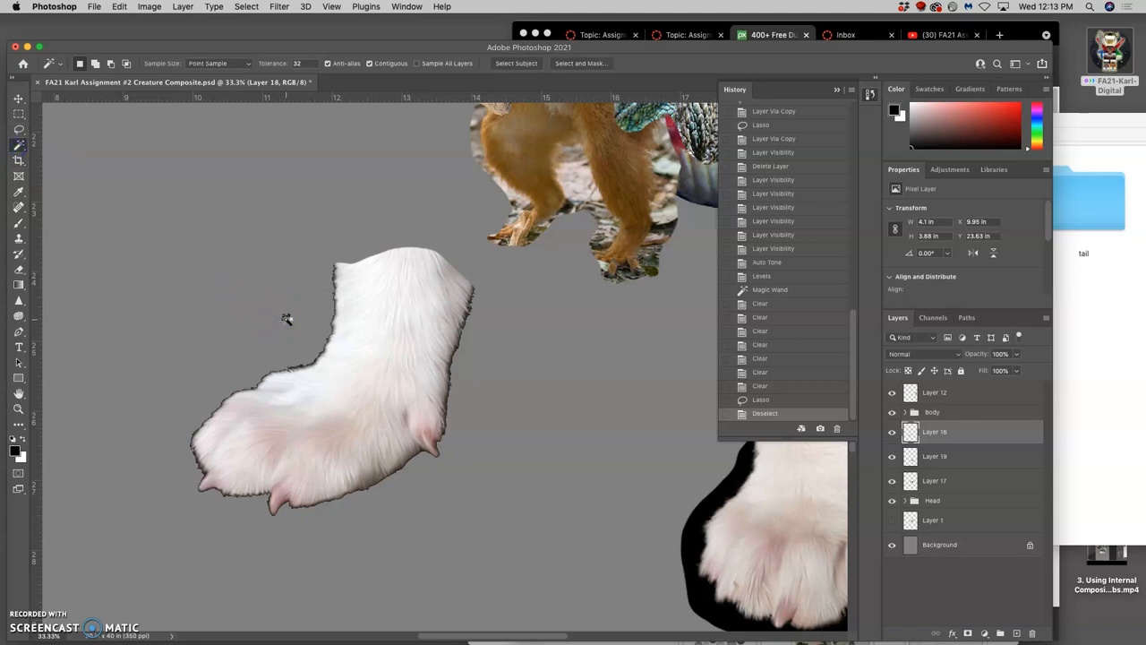
{"action": "left_click", "coordinate": [285, 320]}
{"action": "key", "text": "ctrl+plus"}
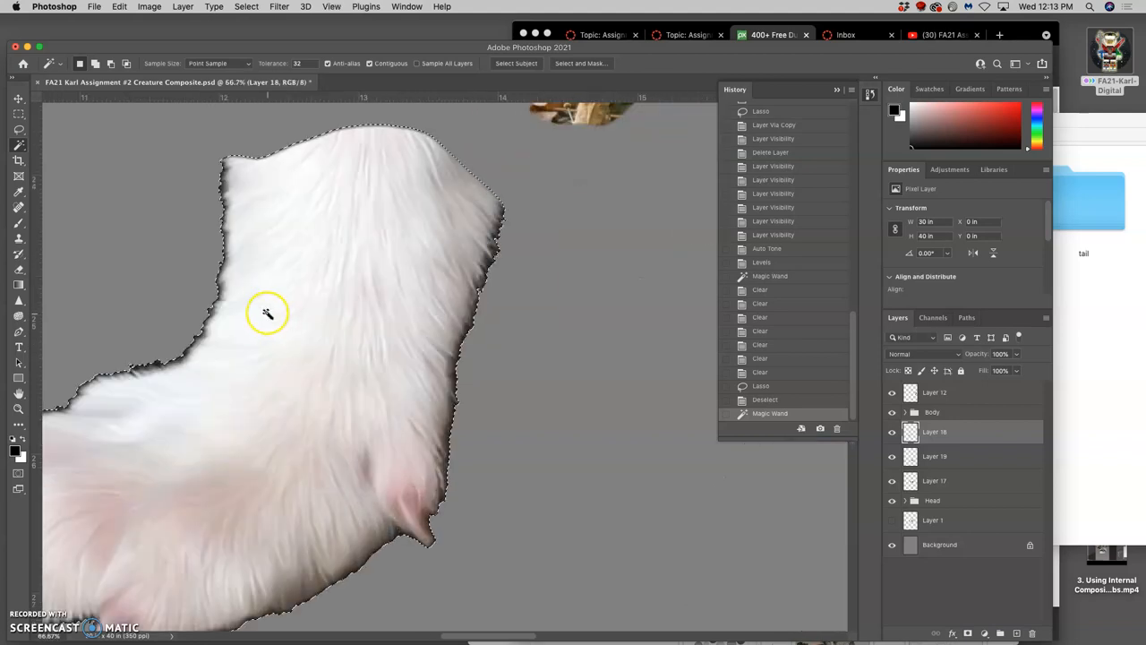
{"action": "key", "text": "ctrl+plus"}
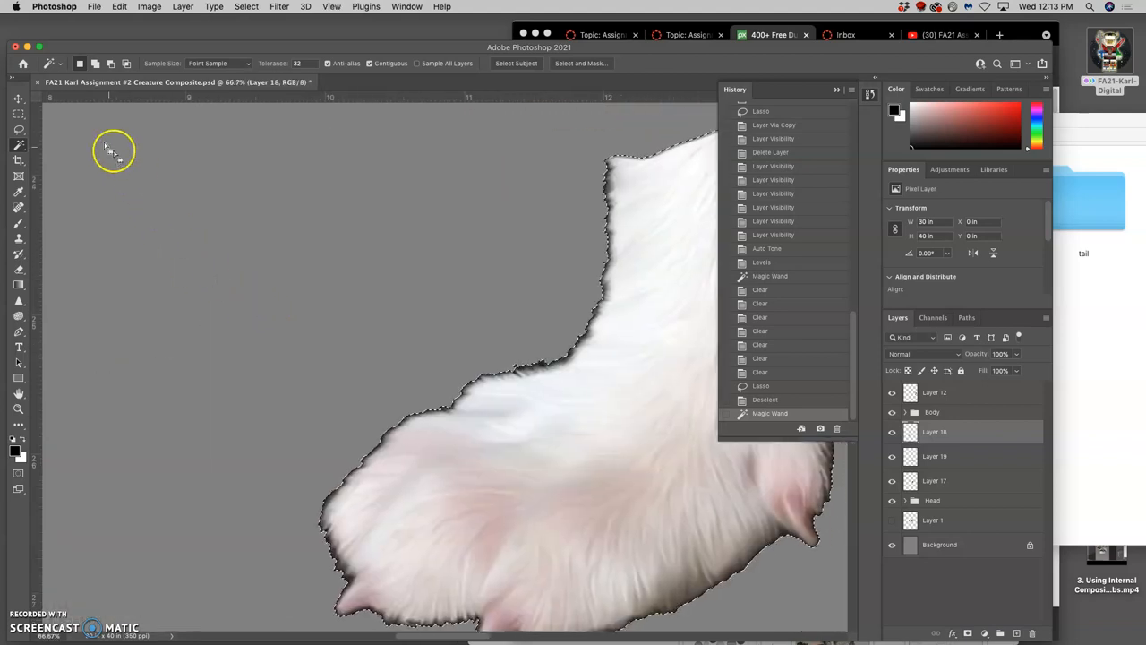
Nudge the selection with arrow keys to delete remaining edge fringe, then deselect.
{"action": "left_click", "coordinate": [18, 129]}
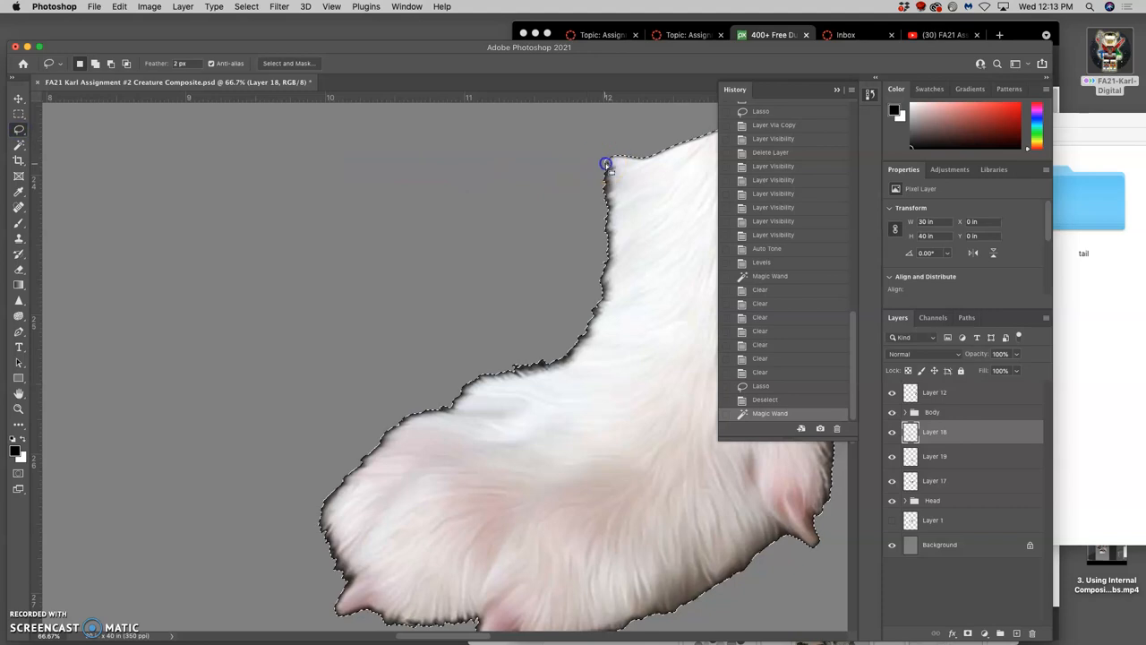
{"action": "left_click_drag", "start_coordinate": [609, 170], "coordinate": [587, 169]}
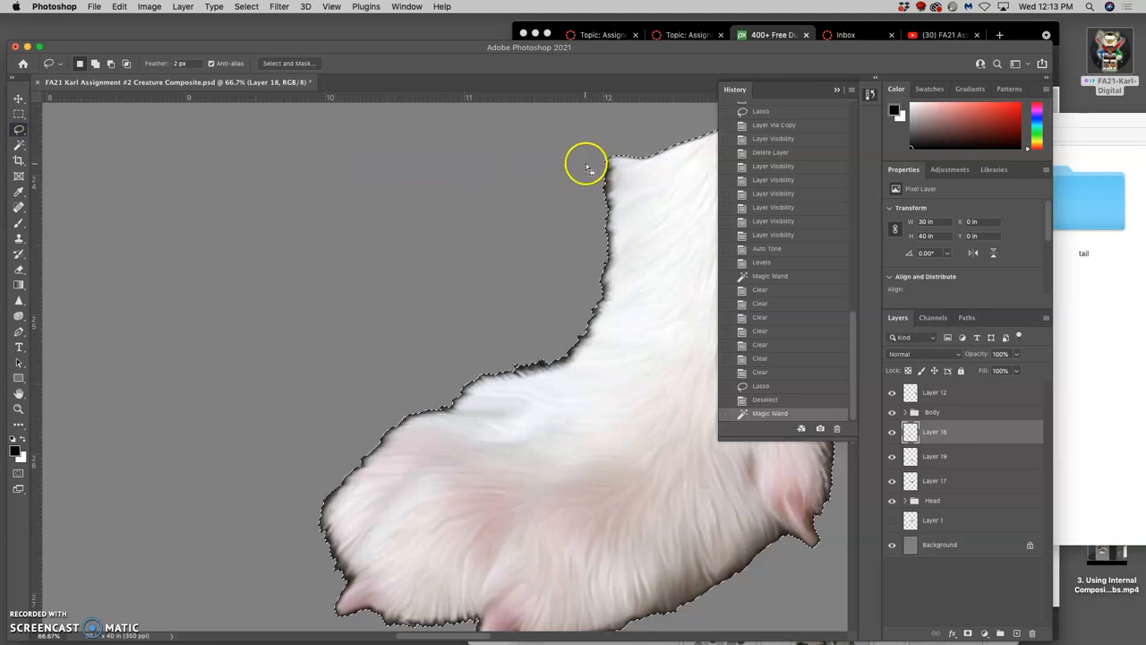
{"action": "key", "text": "Right"}
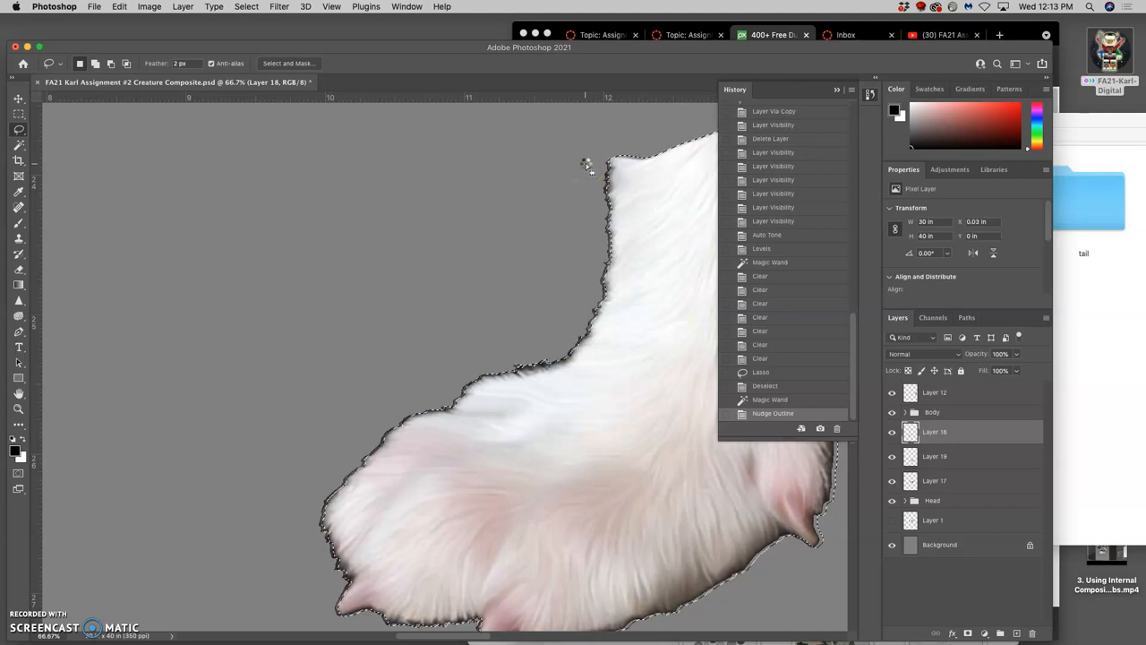
{"action": "key", "text": "Delete"}
{"action": "left_click_drag", "start_coordinate": [534, 198], "coordinate": [513, 223]}
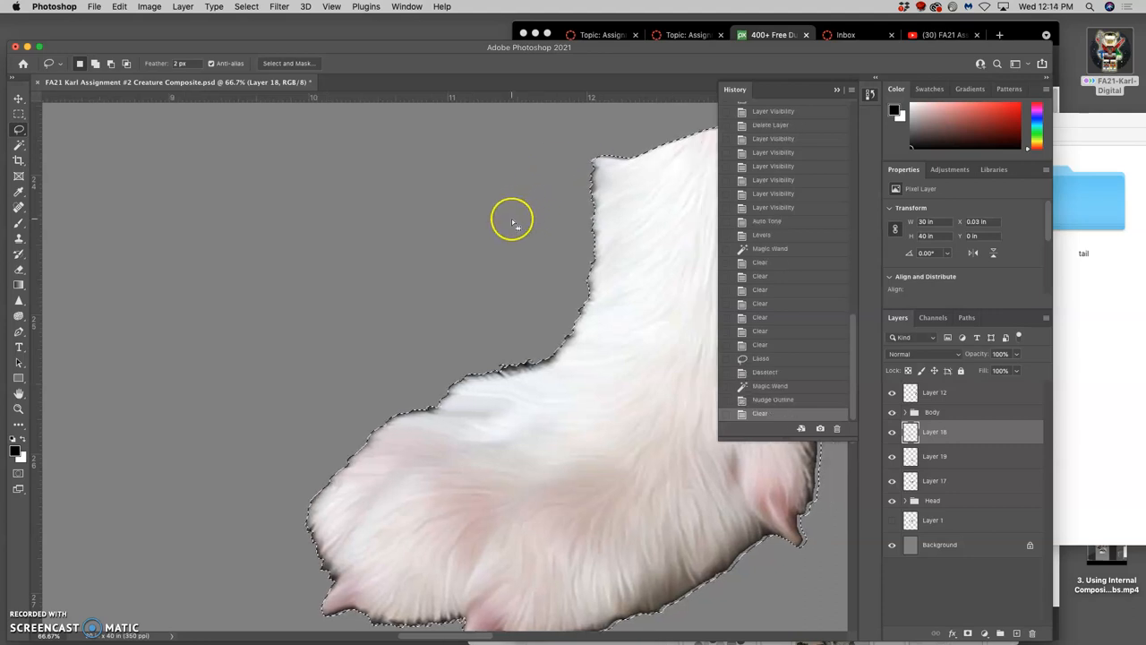
{"action": "scroll", "coordinate": [513, 223], "scroll_direction": "right", "scroll_amount": 10}
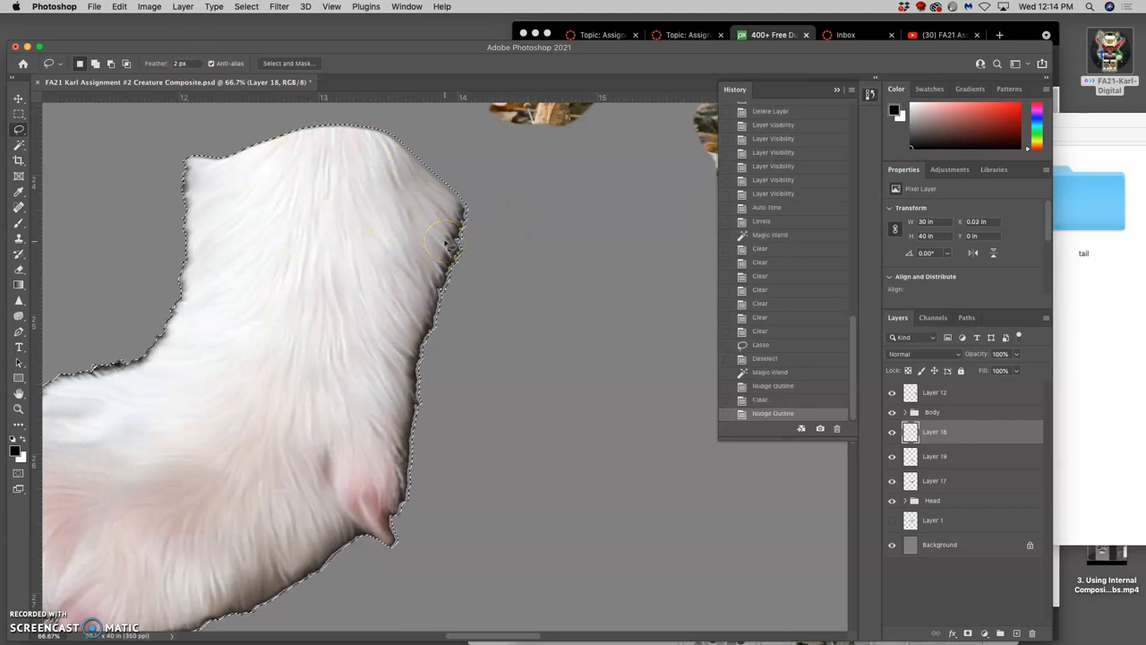
{"action": "key", "text": "shift+Left"}
{"action": "key", "text": "Left"}
{"action": "key", "text": "Left"}
{"action": "key", "text": "Up"}
{"action": "key", "text": "Up"}
{"action": "key", "text": "Up"}
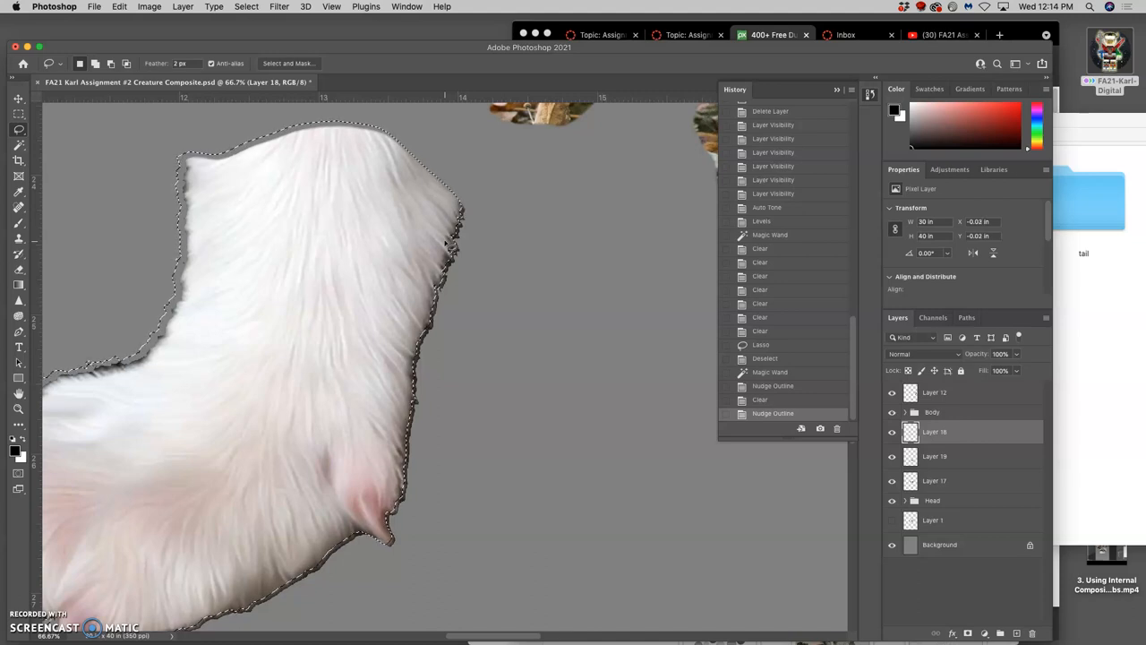
{"action": "key", "text": "Right"}
{"action": "key", "text": "Delete"}
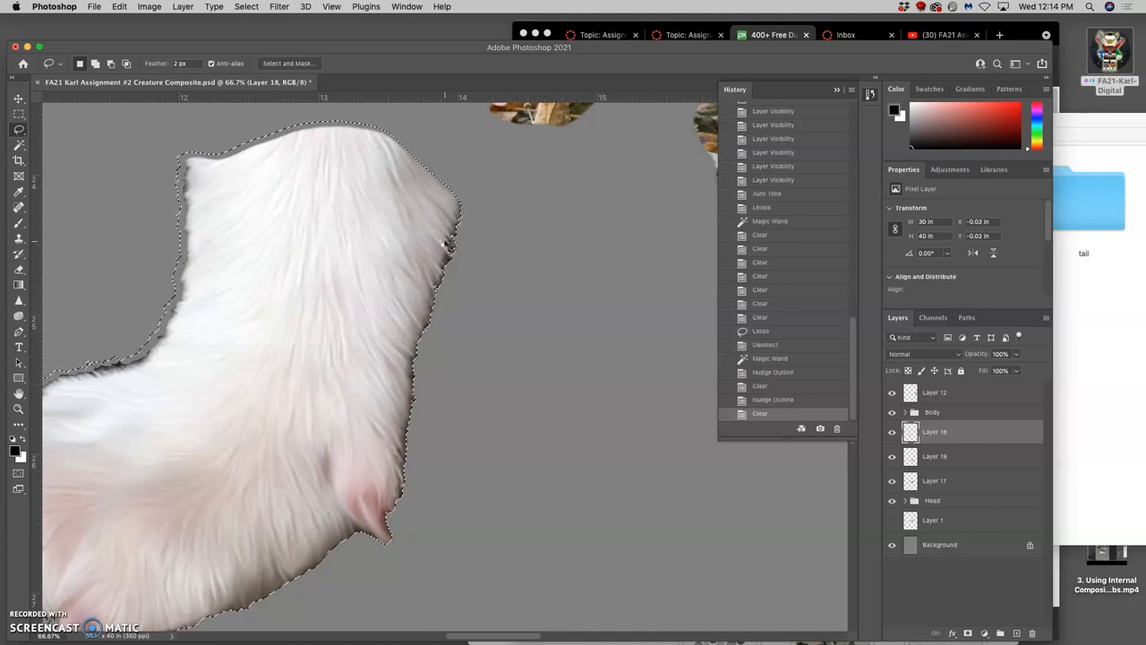
{"action": "key", "text": "Delete"}
{"action": "scroll", "coordinate": [327, 326], "scroll_direction": "down", "scroll_amount": 5}
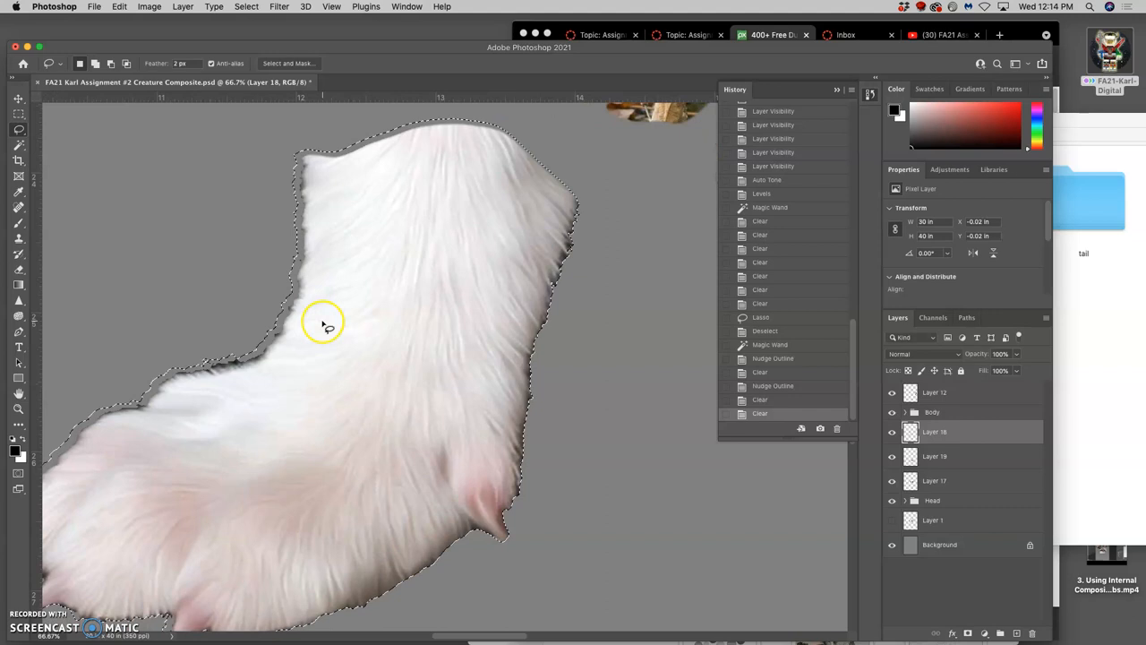
{"action": "scroll", "coordinate": [314, 327], "scroll_direction": "left", "scroll_amount": 5}
{"action": "scroll", "coordinate": [303, 326], "scroll_direction": "left", "scroll_amount": 5}
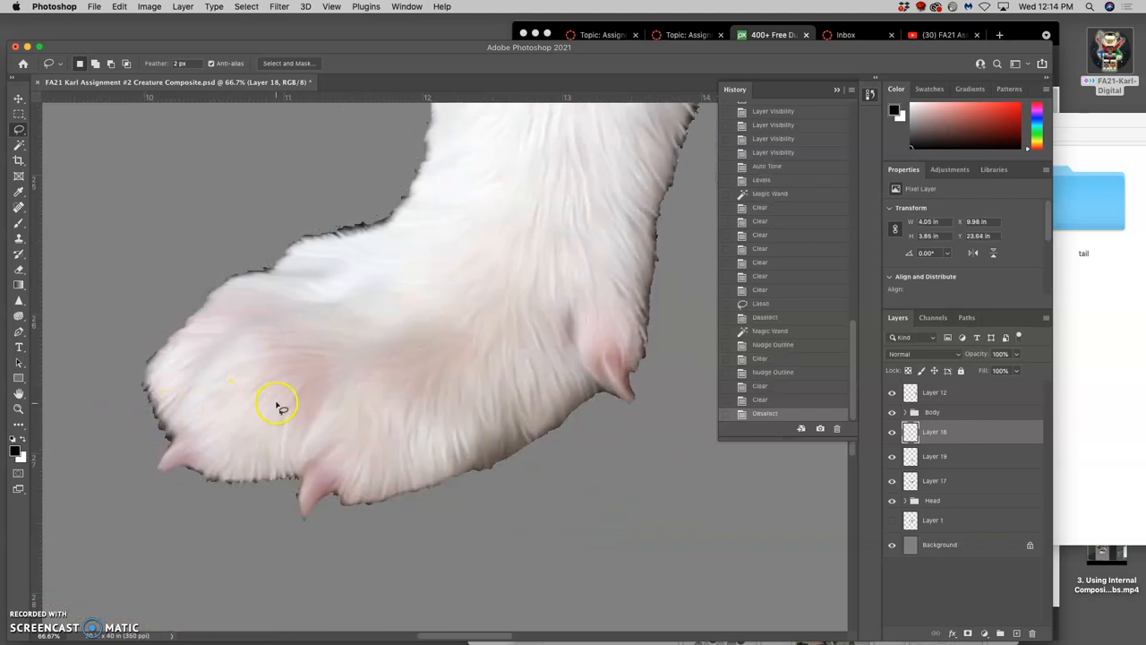
{"action": "key", "text": "ctrl+d"}
{"action": "scroll", "coordinate": [276, 402], "scroll_direction": "up", "scroll_amount": 5}
{"action": "scroll", "coordinate": [280, 407], "scroll_direction": "right", "scroll_amount": 1}
{"action": "scroll", "coordinate": [277, 408], "scroll_direction": "up", "scroll_amount": 3}
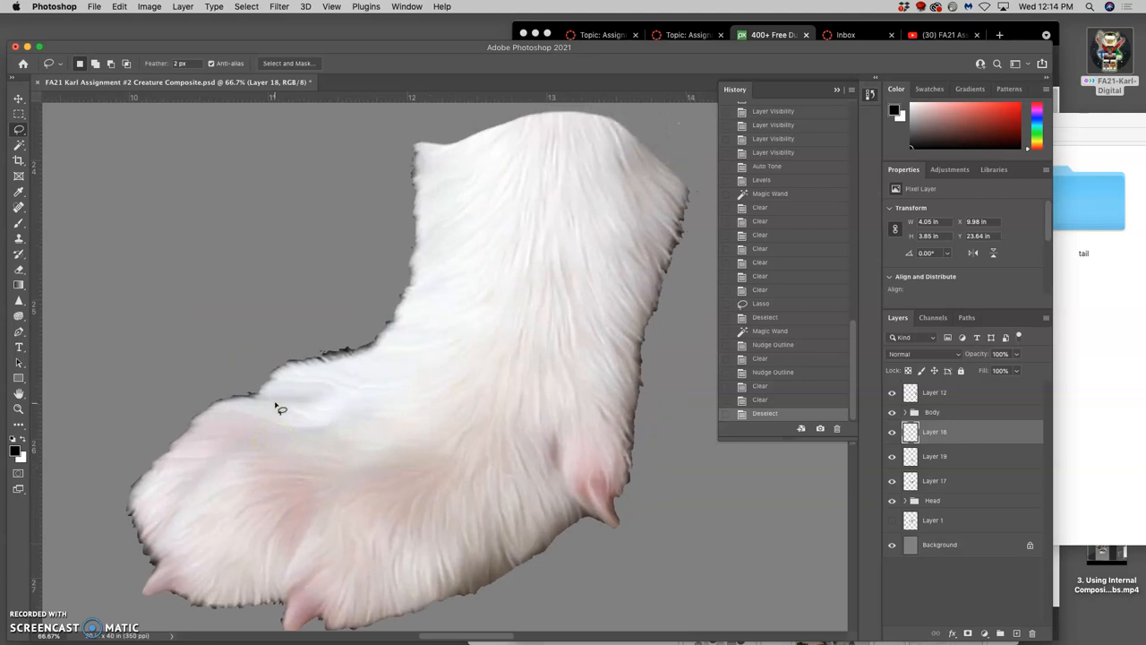
{"action": "scroll", "coordinate": [281, 407], "scroll_direction": "down", "scroll_amount": 1}
{"action": "scroll", "coordinate": [277, 397], "scroll_direction": "down", "scroll_amount": 1}
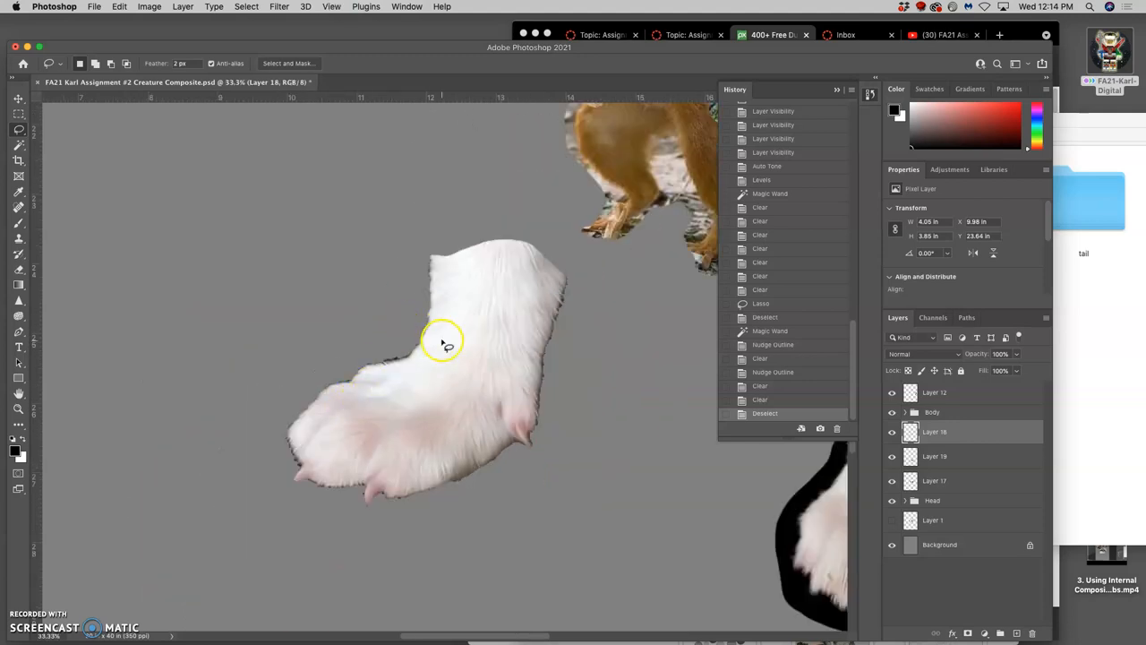
{"action": "scroll", "coordinate": [446, 345], "scroll_direction": "right", "scroll_amount": 1}
{"action": "scroll", "coordinate": [443, 342], "scroll_direction": "down", "scroll_amount": 1}
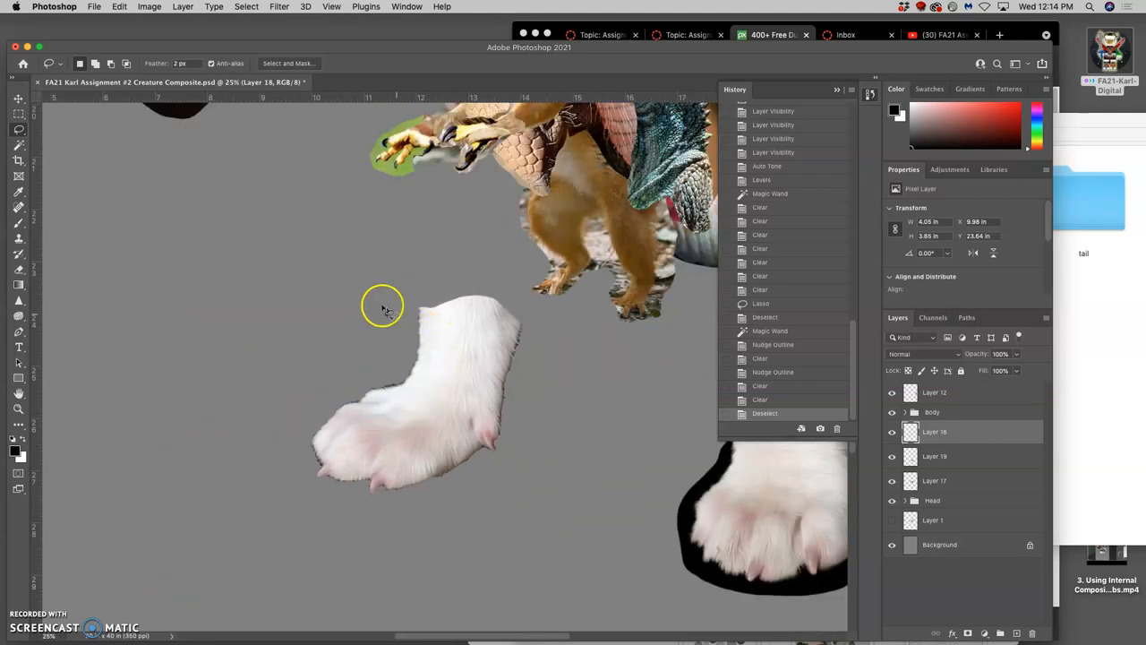
Free Transform the Layer 18 paw up under the squirrel's front leg, scaled to ~48%.
{"action": "left_click", "coordinate": [18, 98]}
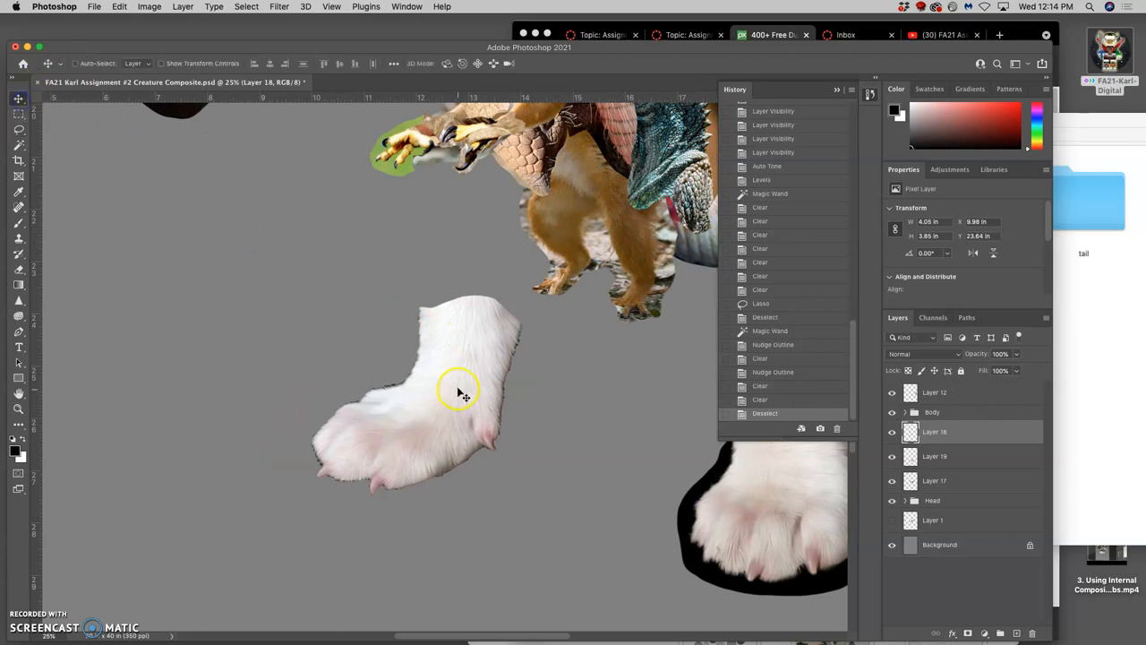
{"action": "key", "text": "ctrl+t"}
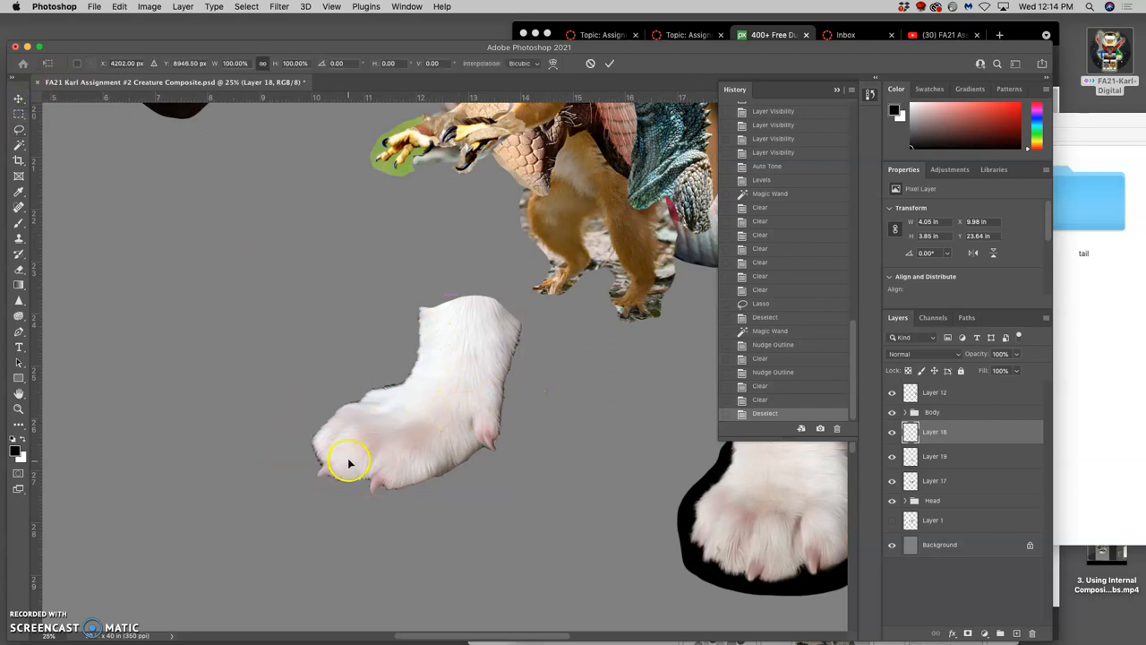
{"action": "left_click_drag", "start_coordinate": [349, 463], "coordinate": [408, 418]}
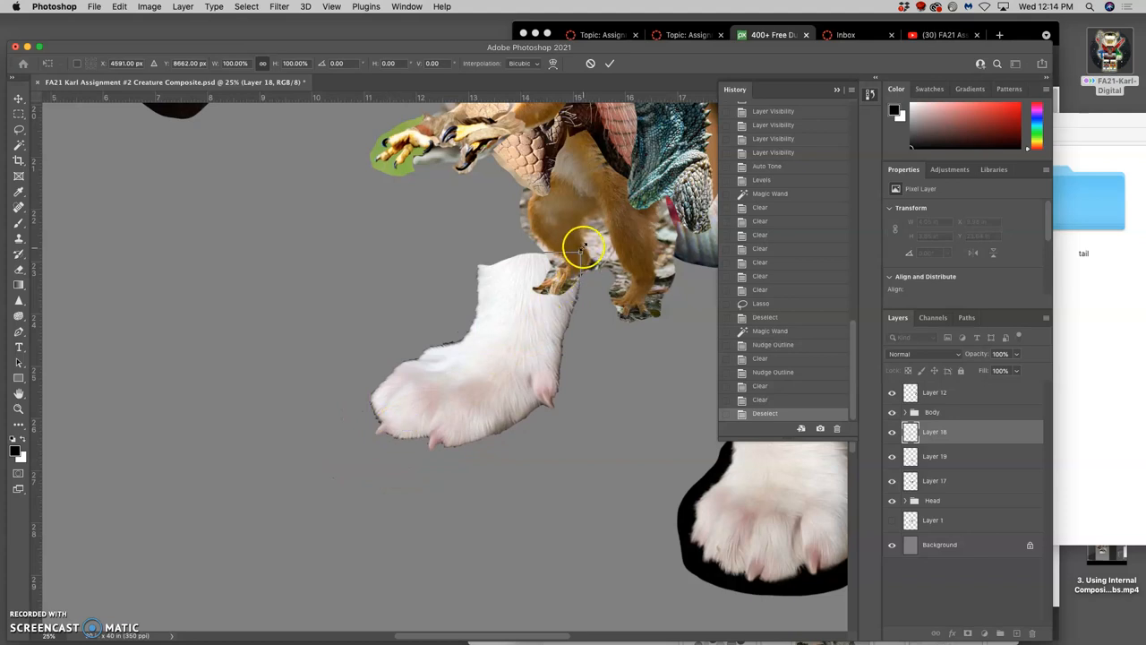
{"action": "mouse_move", "coordinate": [580, 256]}
{"action": "left_mouse_down"}
{"action": "mouse_move", "coordinate": [563, 275]}
{"action": "mouse_move", "coordinate": [575, 276]}
{"action": "left_mouse_up"}
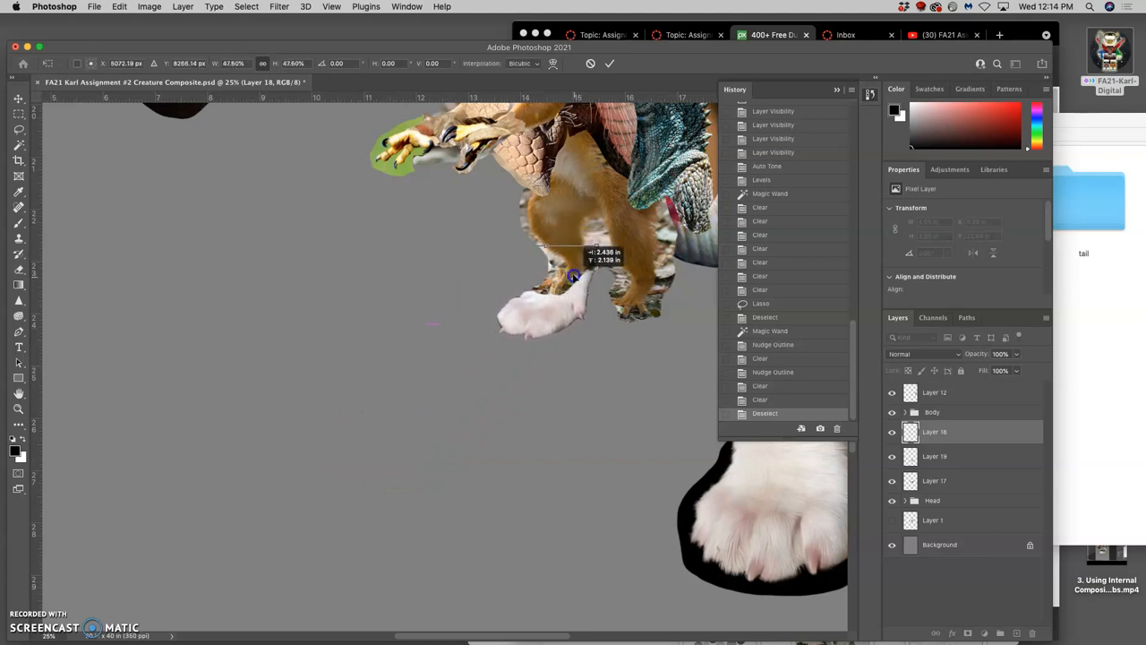
Commit the transform and move Layer 18 above Layer 12, in front of the squirrel body.
{"action": "key", "text": "Return"}
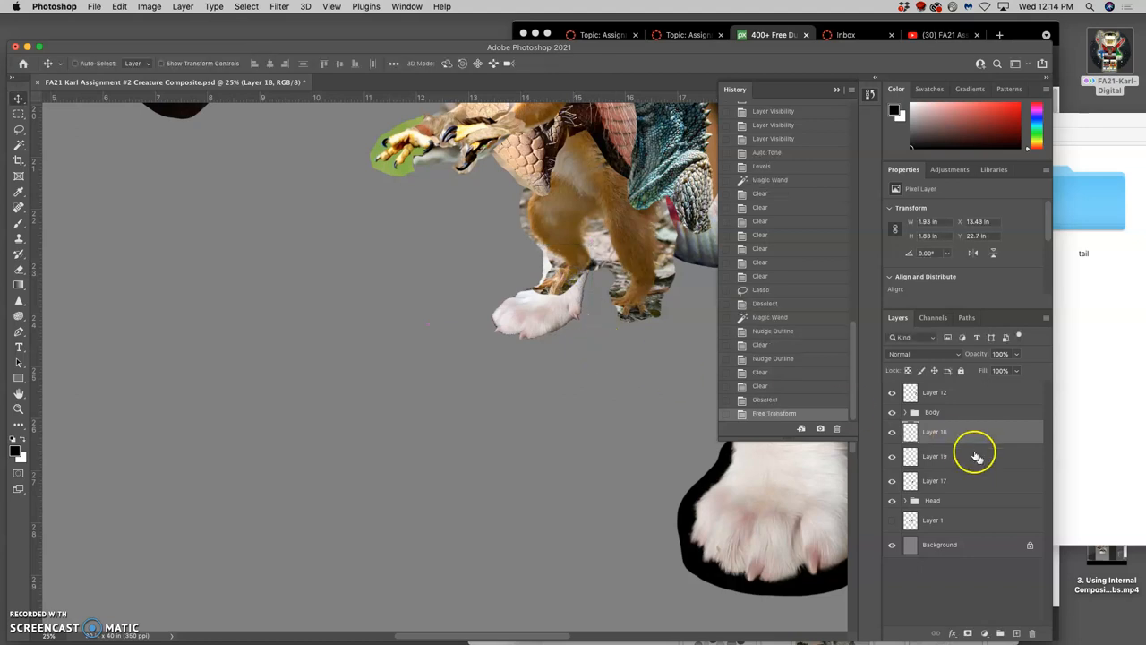
{"action": "left_click_drag", "start_coordinate": [947, 392], "coordinate": [940, 389]}
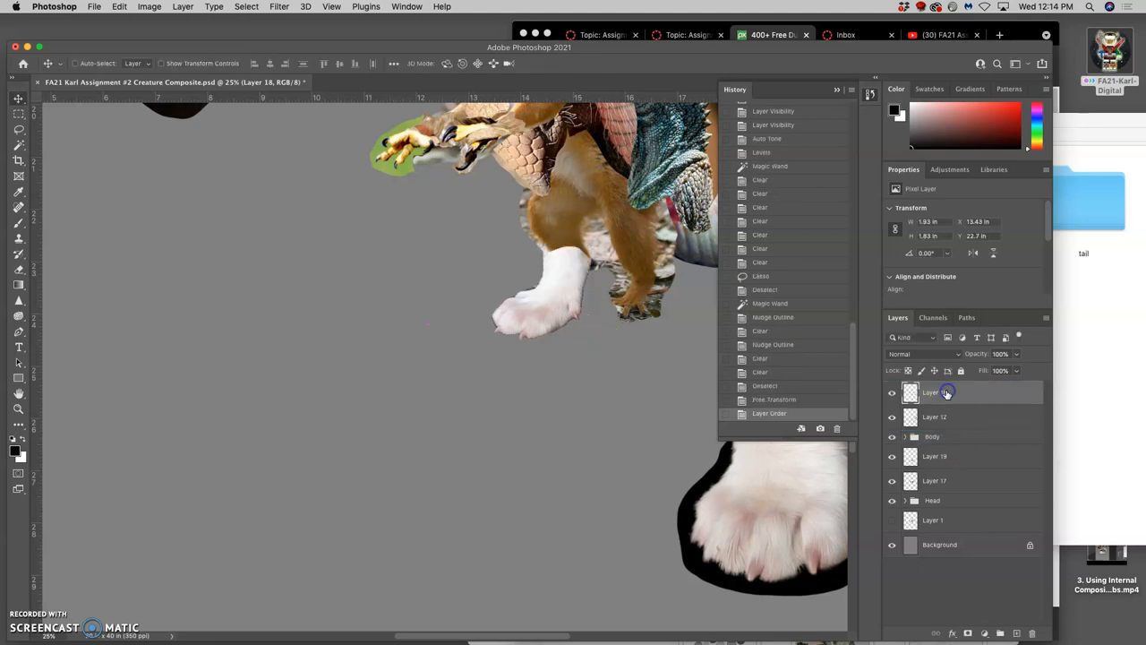
{"action": "key", "text": "ctrl+minus"}
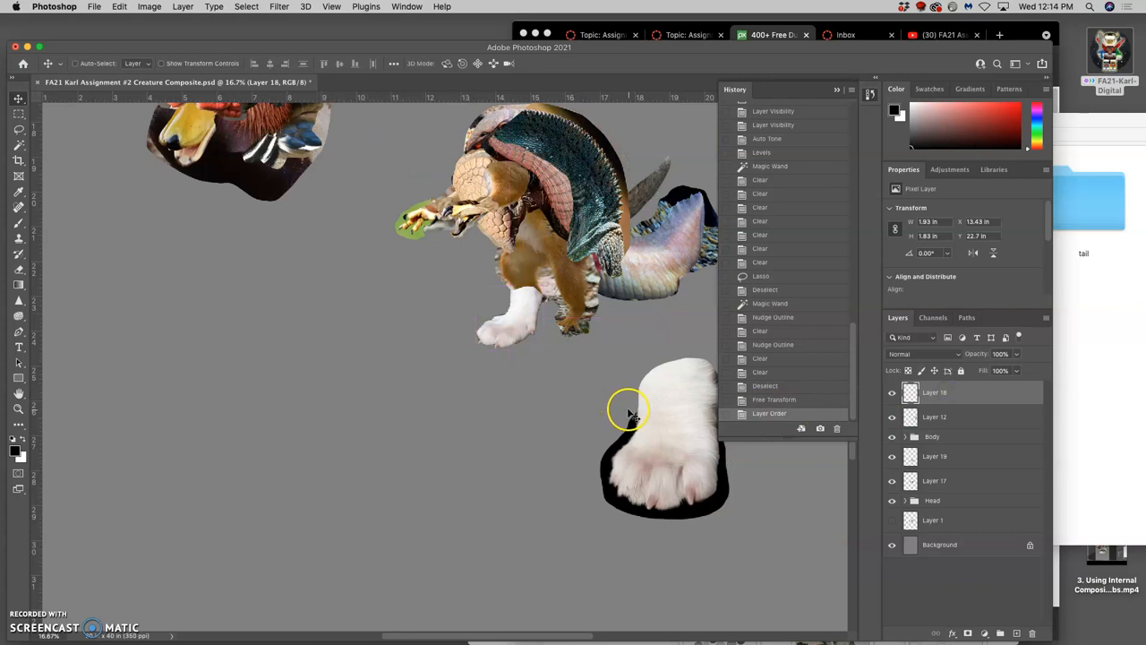
{"action": "key", "text": "ctrl+plus"}
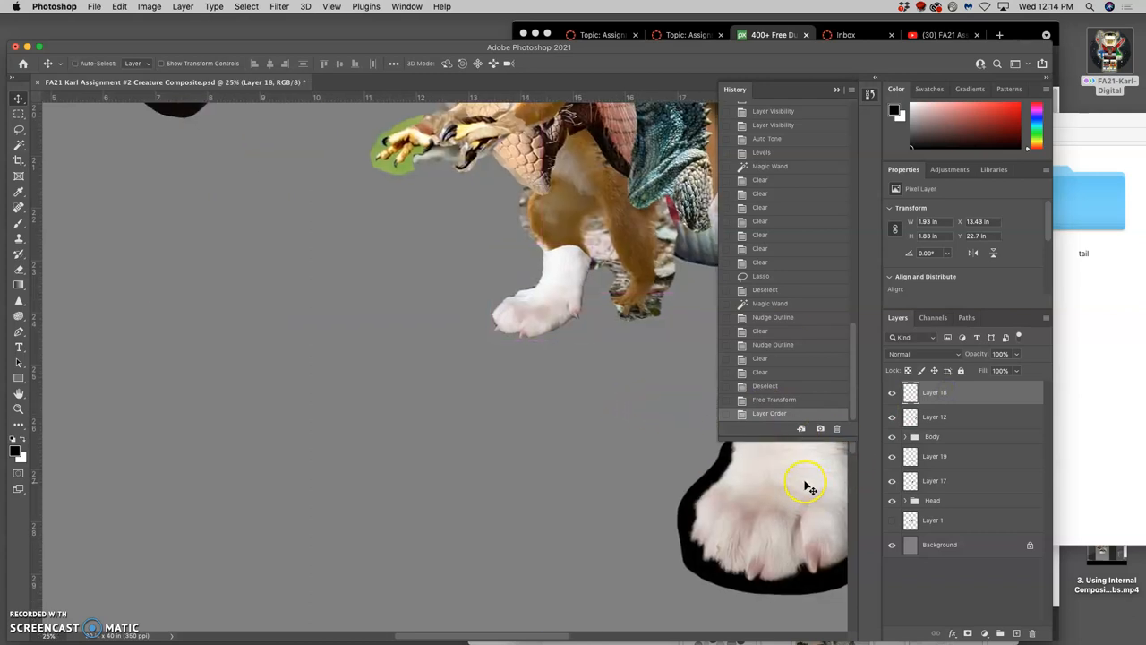
{"action": "scroll", "coordinate": [806, 484], "scroll_direction": "right", "scroll_amount": 5}
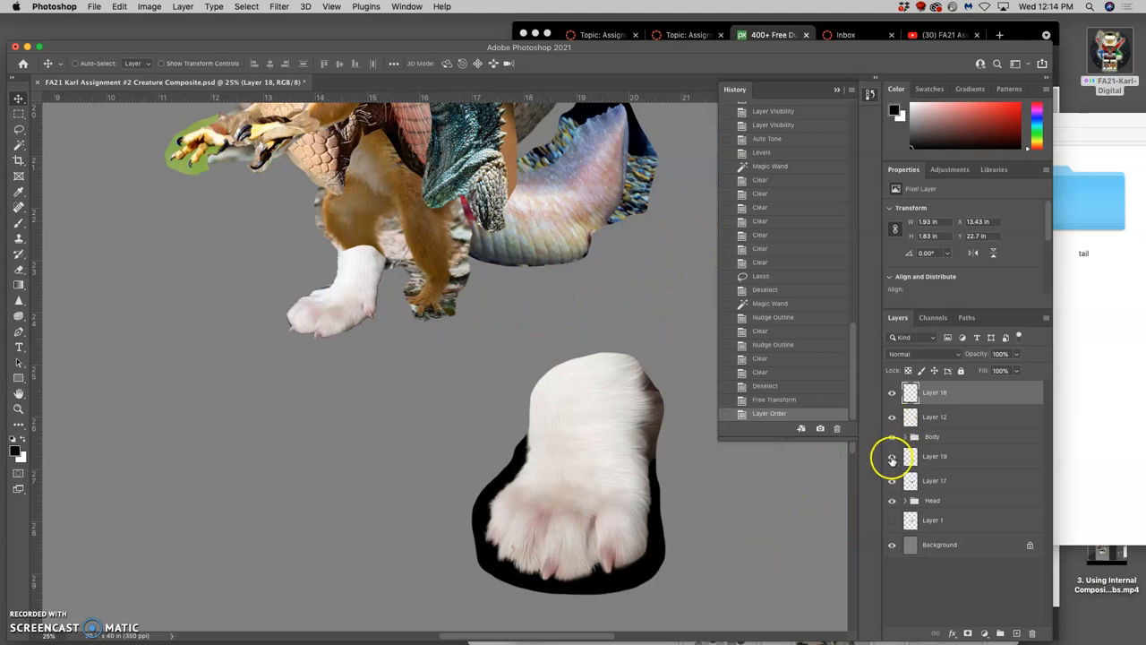
Select Layer 19, Magic Wand its black shadow and nudge the selection left.
{"action": "left_click", "coordinate": [892, 456]}
{"action": "left_click", "coordinate": [945, 458]}
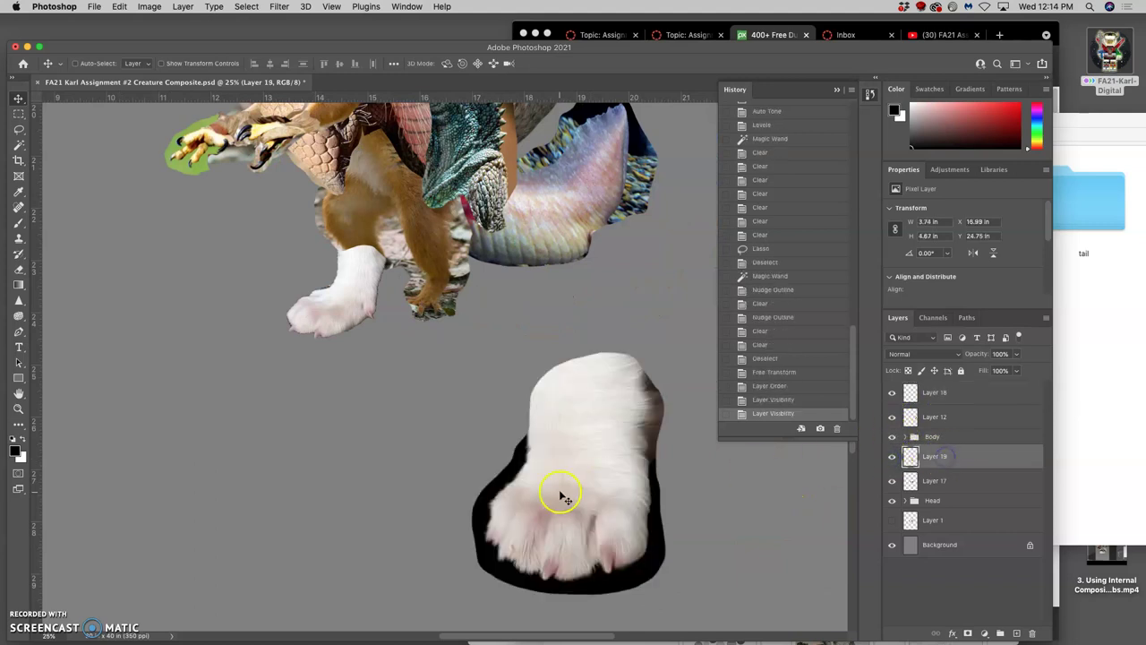
{"action": "left_click", "coordinate": [18, 145]}
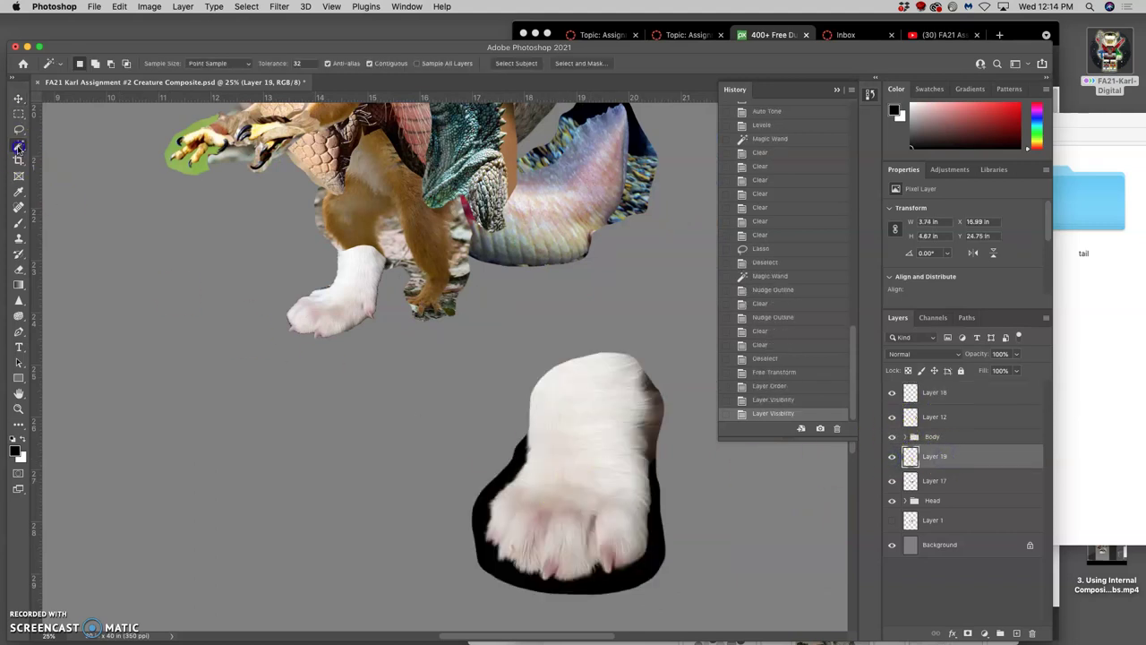
{"action": "left_click", "coordinate": [479, 506]}
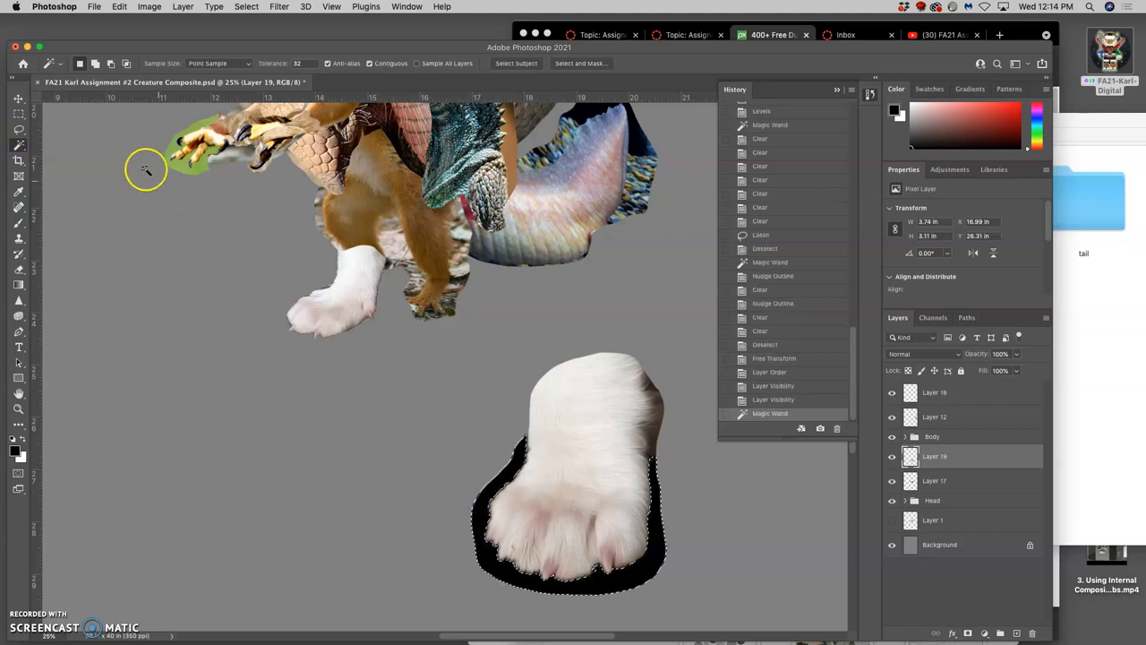
{"action": "left_click", "coordinate": [18, 130]}
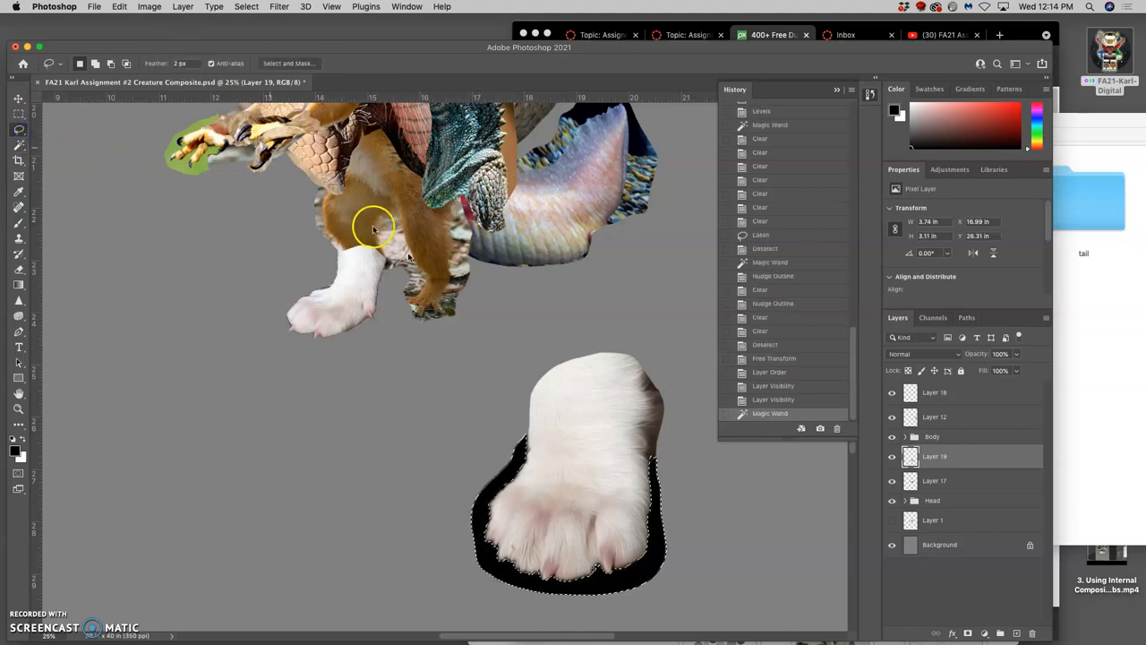
{"action": "key", "text": "Left"}
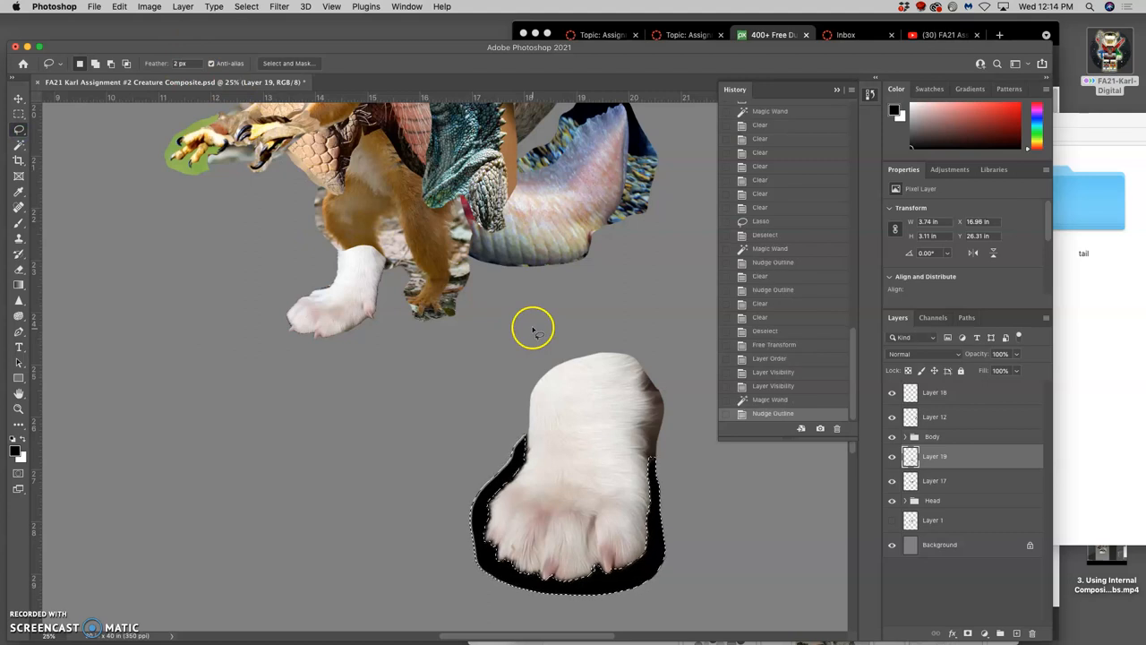
{"action": "key", "text": "Left"}
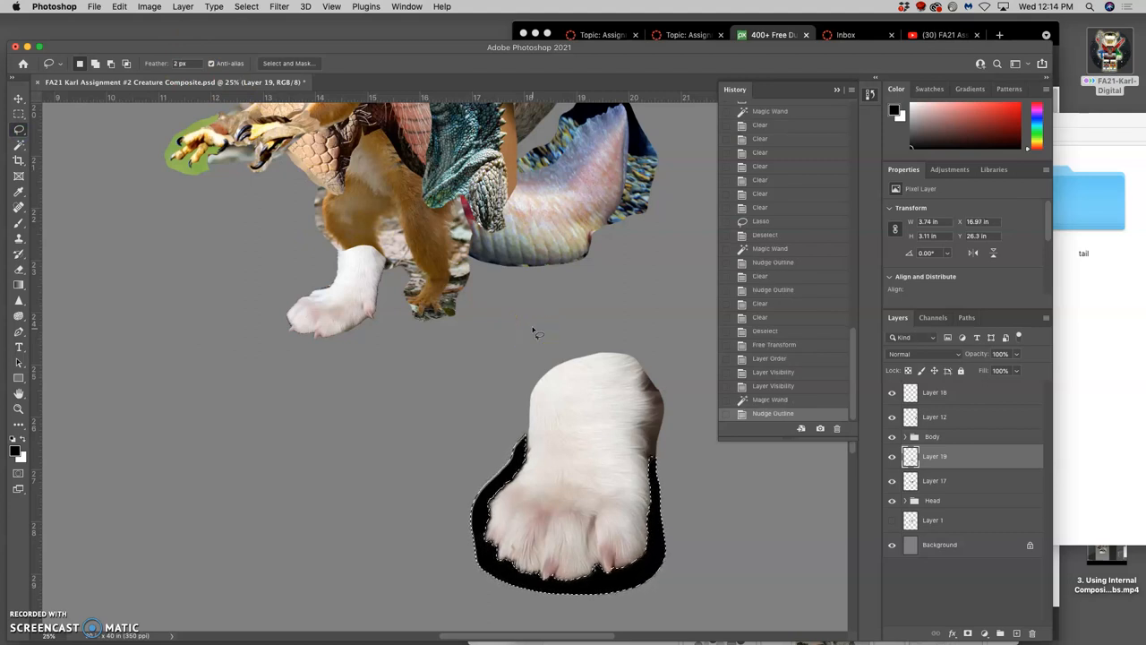
Delete the shadow pixels with successive nudges until only the white paw remains, then deselect.
{"action": "key", "text": "Delete"}
{"action": "key", "text": "Left"}
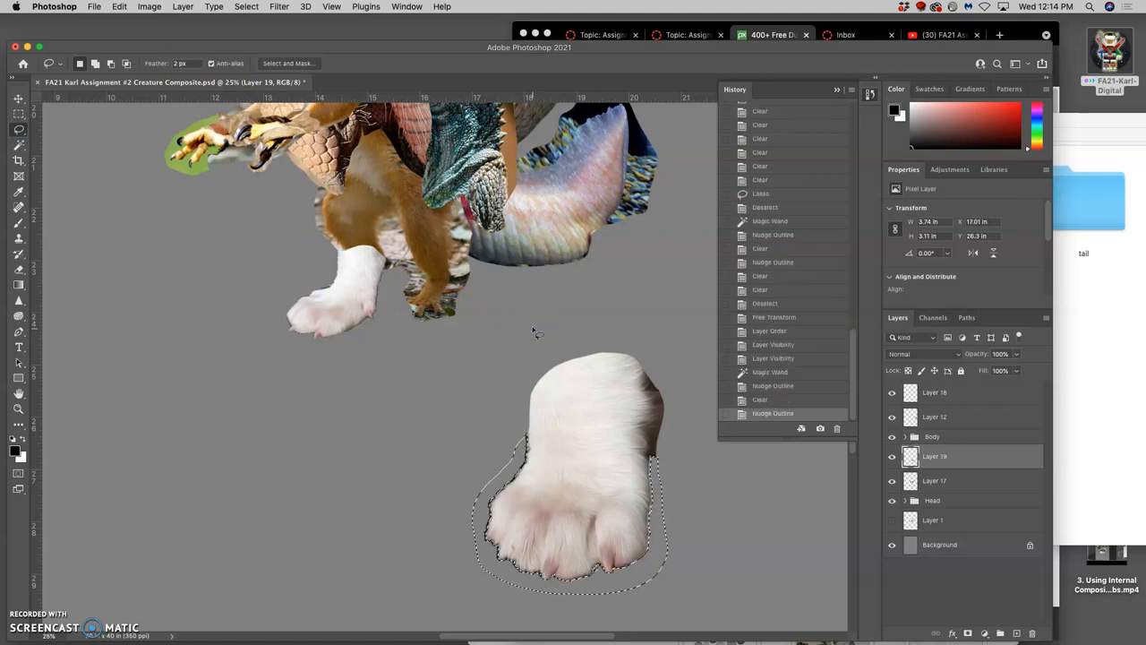
{"action": "key", "text": "Delete"}
{"action": "key", "text": "Right"}
{"action": "key", "text": "Delete"}
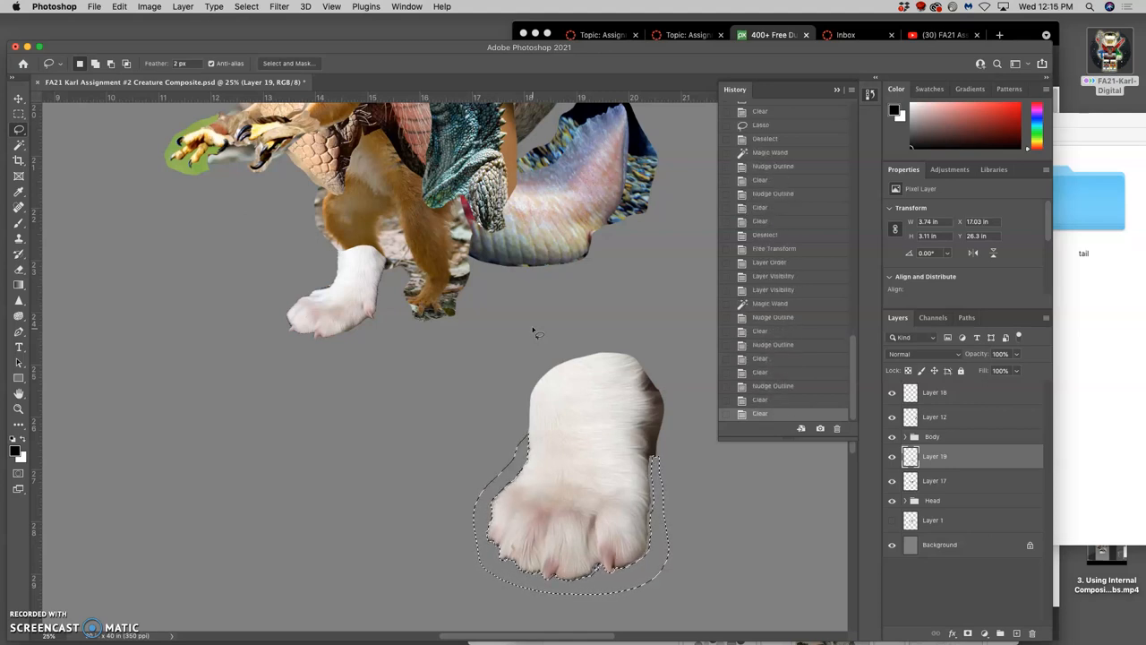
{"action": "key", "text": "super+d"}
{"action": "left_click", "coordinate": [538, 373]}
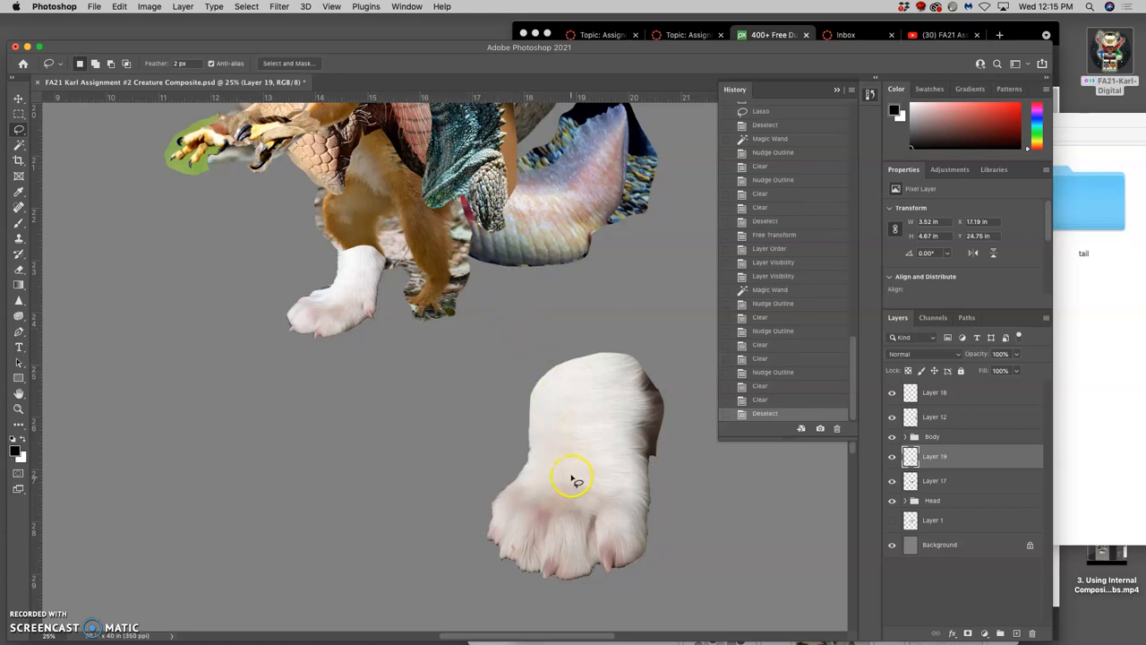
Move and scale the Layer 19 paw to ~48% under the body, commit, and raise it to the top of the stack.
{"action": "left_click", "coordinate": [18, 99]}
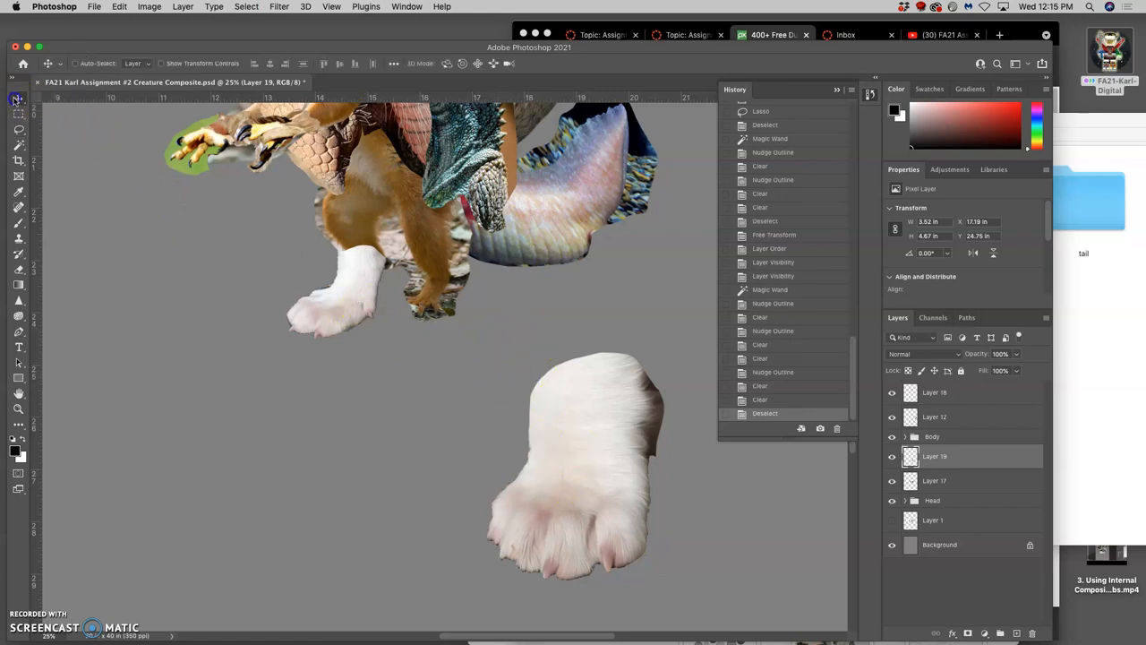
{"action": "key", "text": "super+t"}
{"action": "left_click_drag", "start_coordinate": [591, 524], "coordinate": [493, 398]}
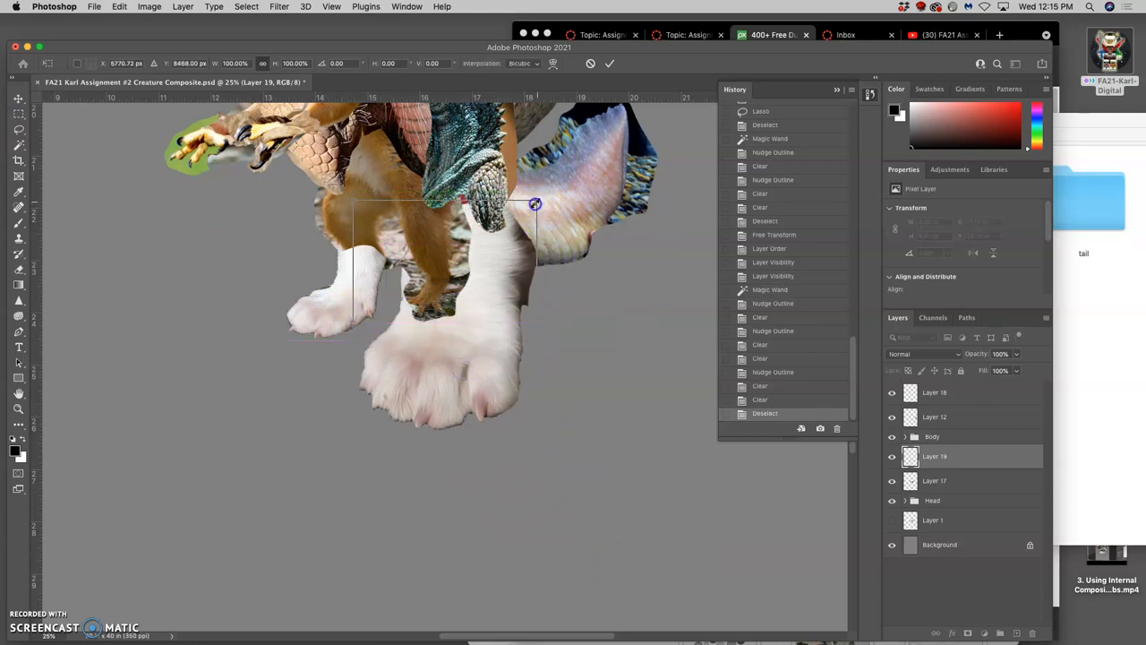
{"action": "mouse_move", "coordinate": [534, 204]}
{"action": "left_mouse_down"}
{"action": "mouse_move", "coordinate": [441, 322]}
{"action": "mouse_move", "coordinate": [436, 278]}
{"action": "left_mouse_up"}
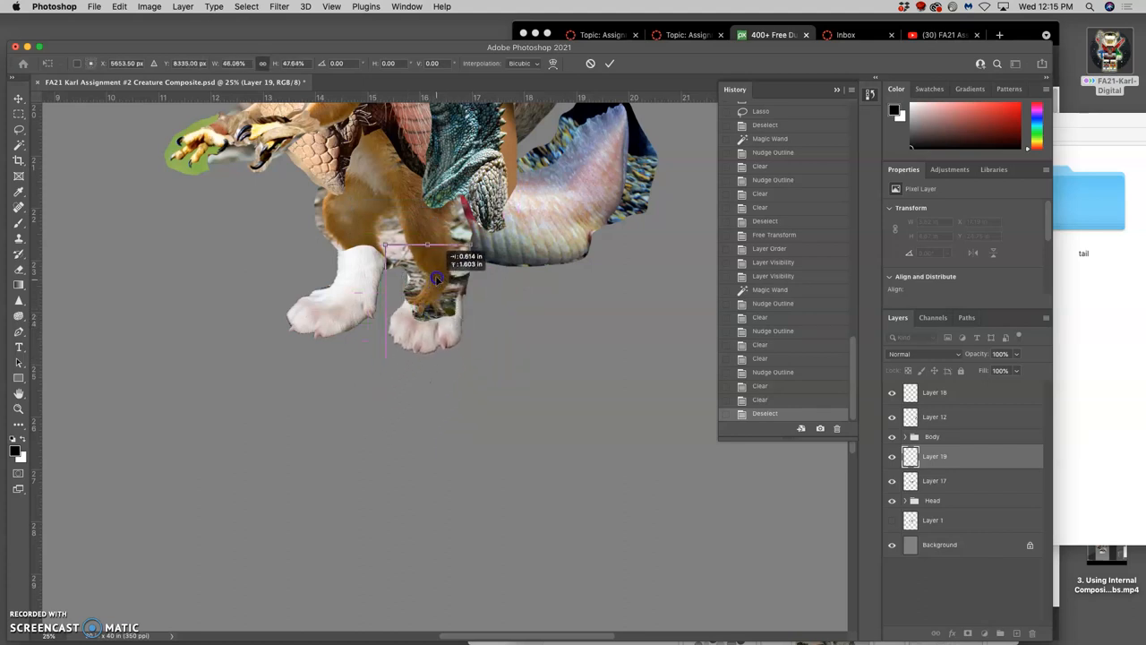
{"action": "key", "text": "Return"}
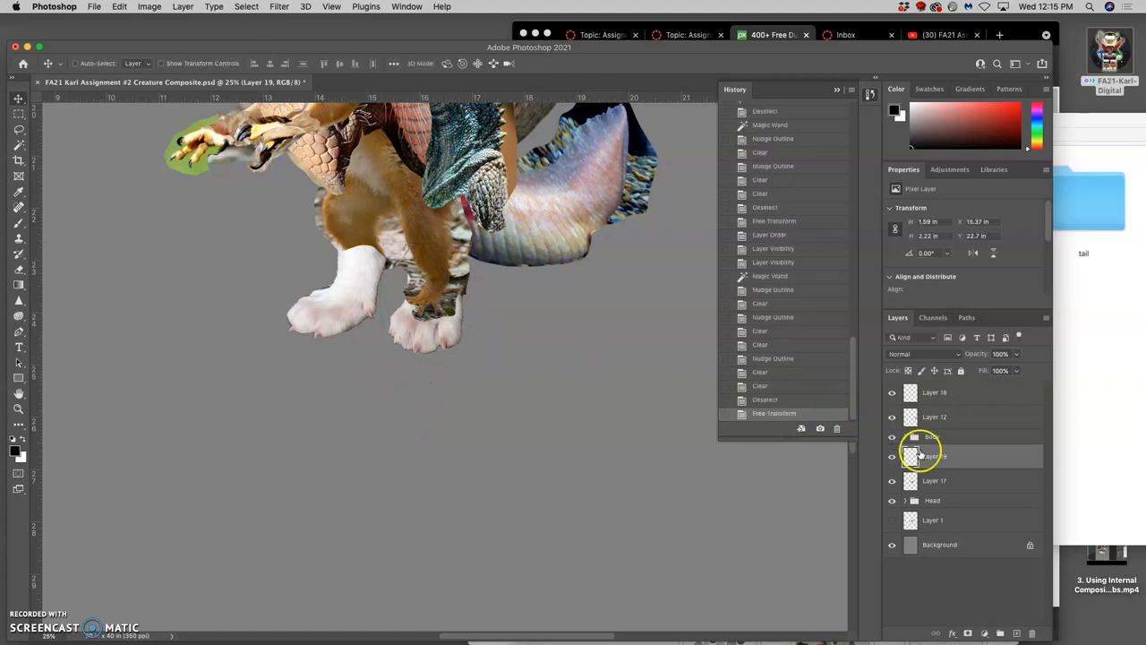
{"action": "left_click_drag", "start_coordinate": [927, 390], "coordinate": [927, 391]}
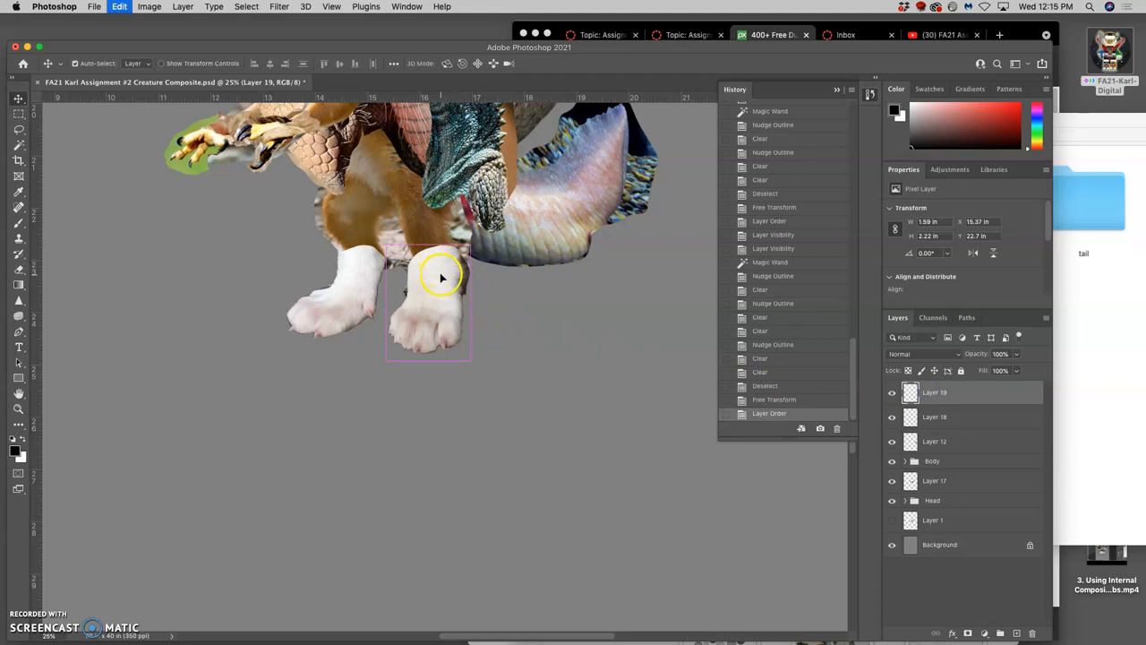
Warp the paw's top into the squirrel's second front leg and commit.
{"action": "key", "text": "ctrl+t"}
{"action": "right_click", "coordinate": [442, 284]}
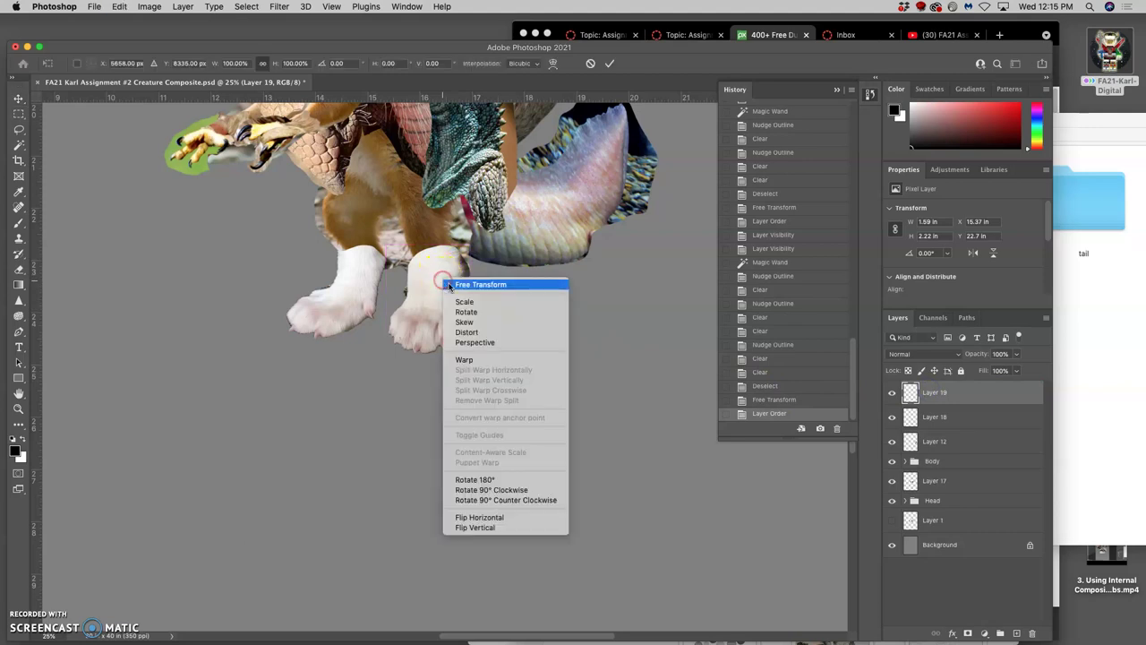
{"action": "left_click", "coordinate": [467, 332]}
{"action": "right_click", "coordinate": [448, 283]}
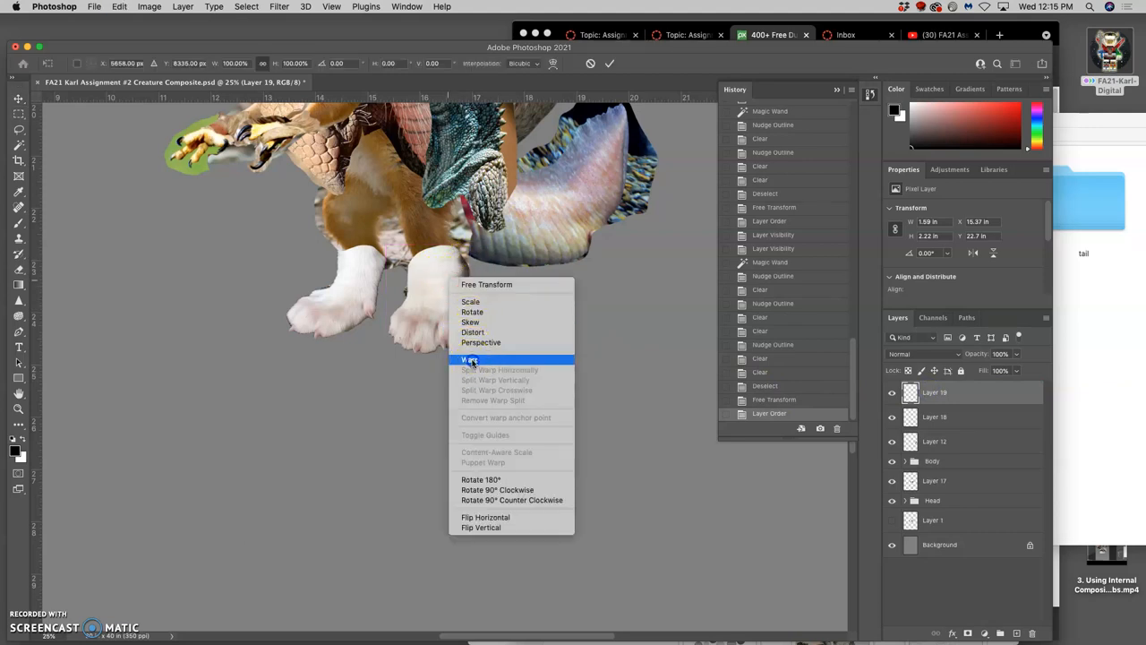
{"action": "left_click", "coordinate": [473, 360]}
{"action": "left_click_drag", "start_coordinate": [407, 260], "coordinate": [454, 258]}
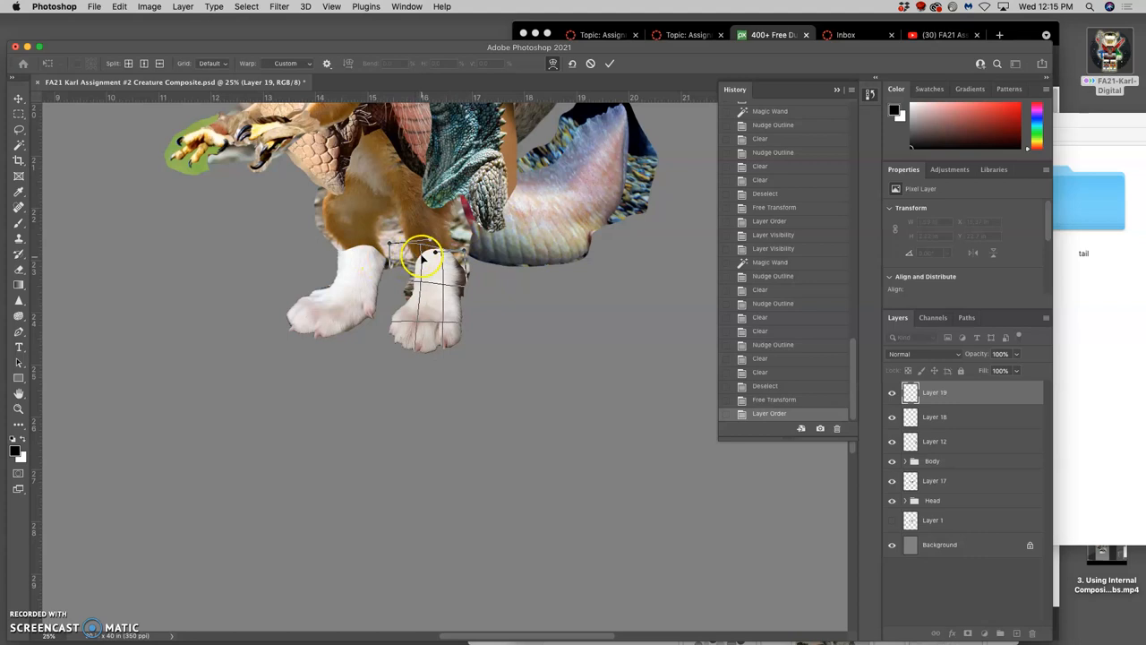
{"action": "mouse_move", "coordinate": [423, 258]}
{"action": "left_mouse_down"}
{"action": "mouse_move", "coordinate": [464, 279]}
{"action": "mouse_move", "coordinate": [420, 257]}
{"action": "mouse_move", "coordinate": [457, 266]}
{"action": "mouse_move", "coordinate": [428, 267]}
{"action": "left_mouse_up"}
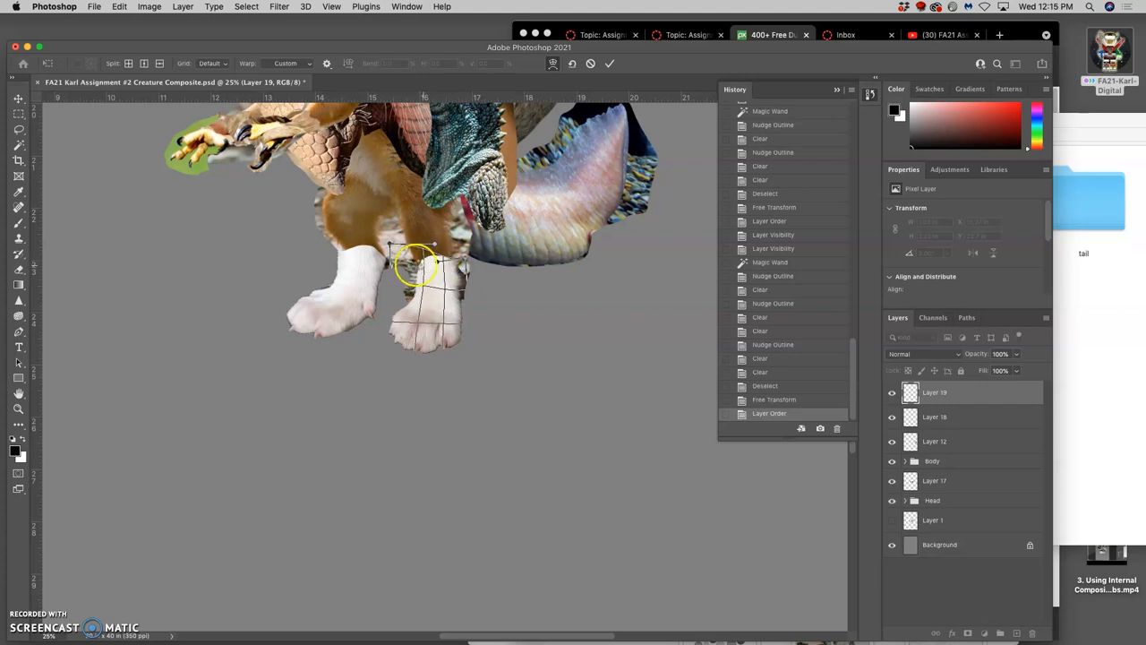
{"action": "key", "text": "Return"}
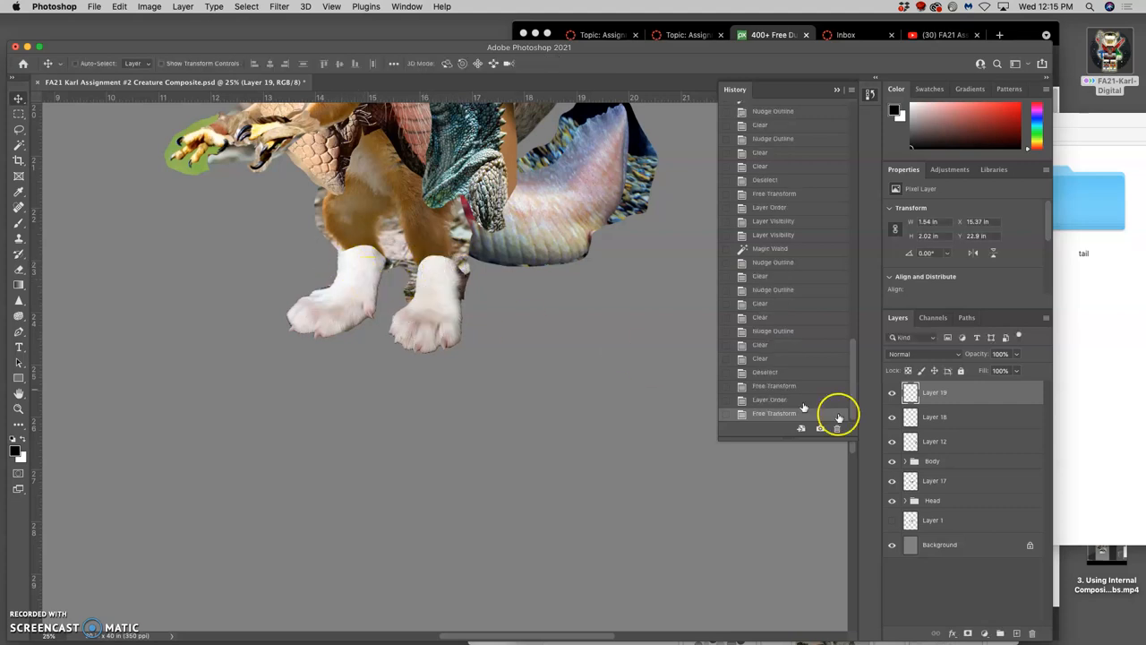
Warp Layer 18's left paw so its top bends into the squirrel's leg and commit it.
{"action": "left_click", "coordinate": [931, 417]}
{"action": "left_click", "coordinate": [893, 417]}
{"action": "left_click", "coordinate": [893, 418]}
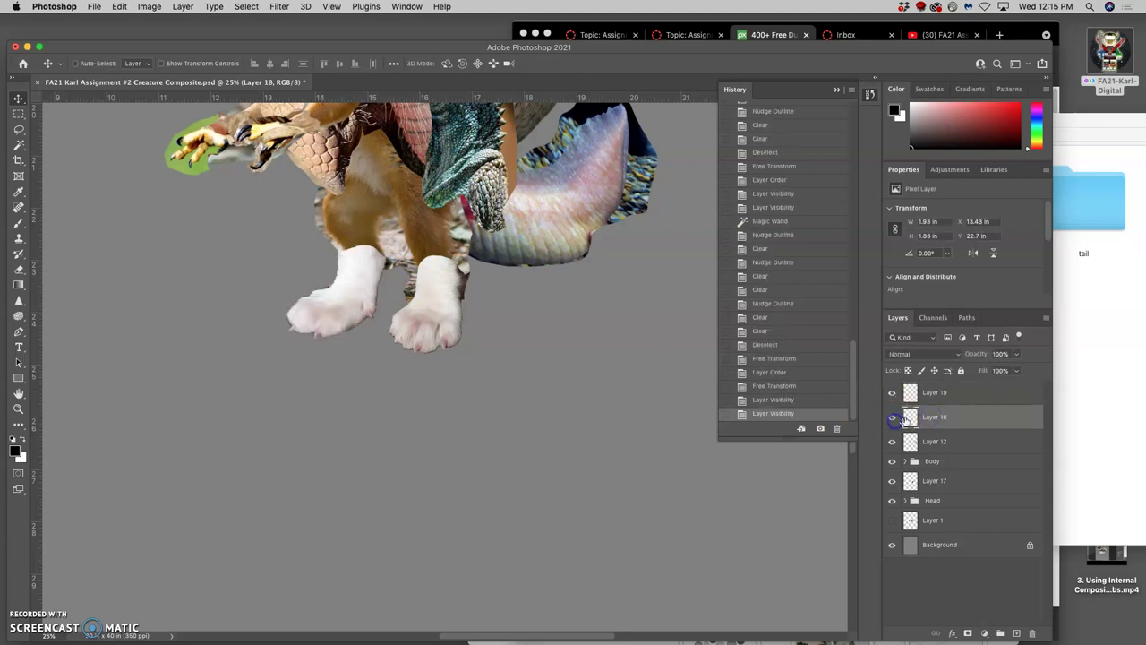
{"action": "key", "text": "ctrl+t"}
{"action": "right_click", "coordinate": [363, 268]}
{"action": "left_click", "coordinate": [387, 324]}
{"action": "right_click", "coordinate": [364, 284]}
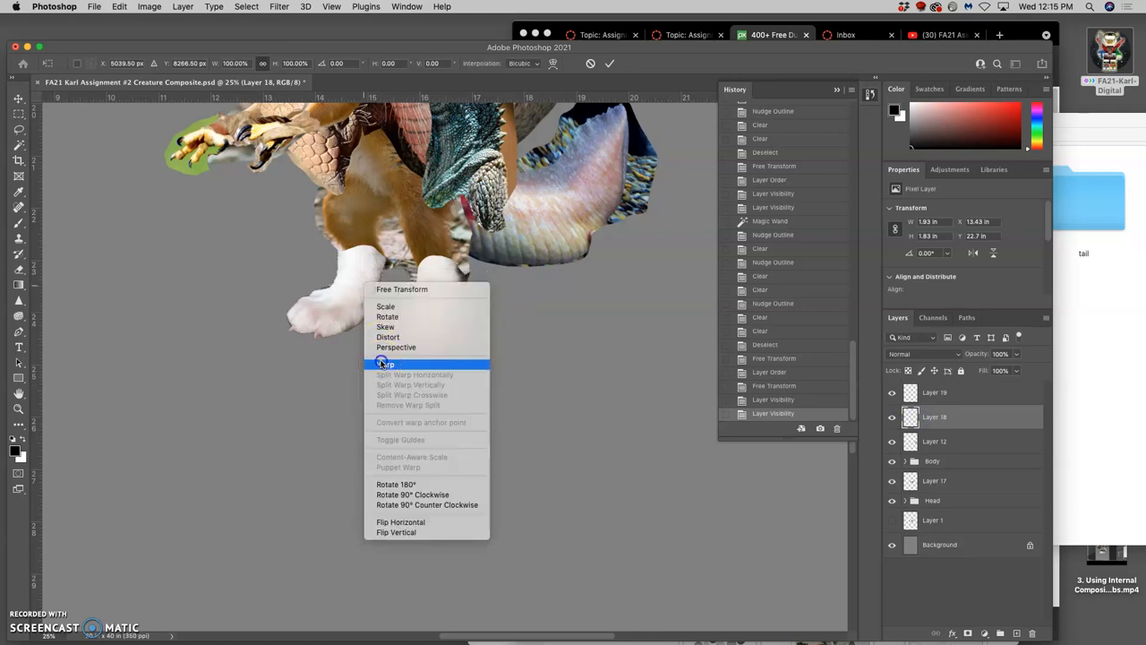
{"action": "left_click", "coordinate": [380, 361]}
{"action": "mouse_move", "coordinate": [342, 254]}
{"action": "left_mouse_down"}
{"action": "mouse_move", "coordinate": [336, 289]}
{"action": "mouse_move", "coordinate": [305, 316]}
{"action": "left_mouse_up"}
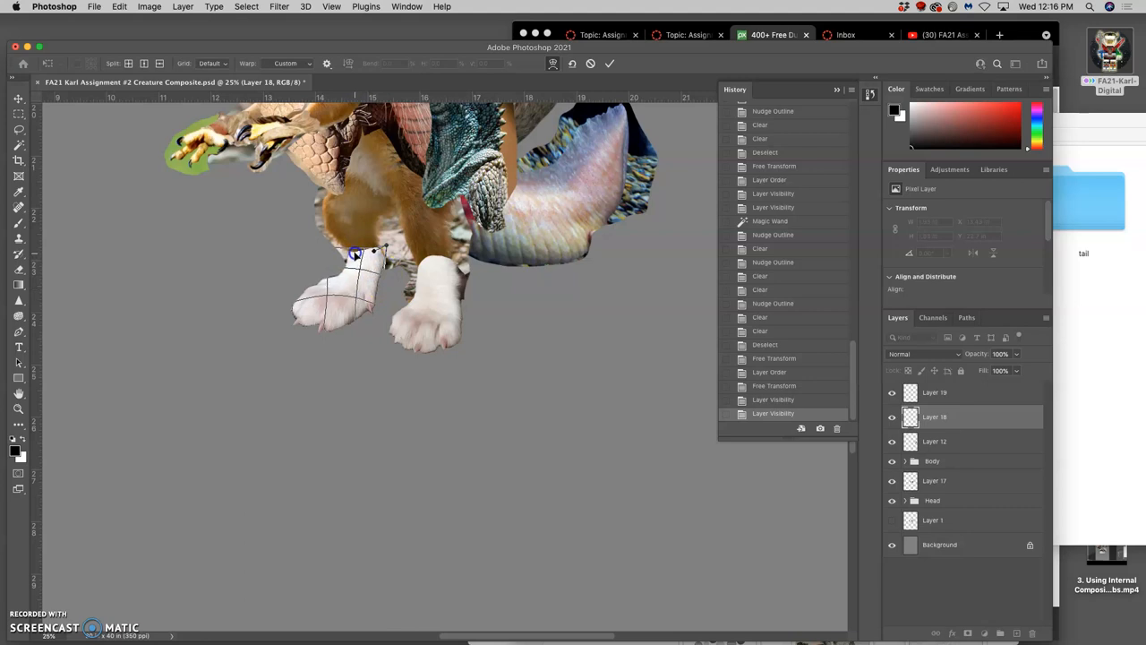
{"action": "double_click", "coordinate": [388, 275]}
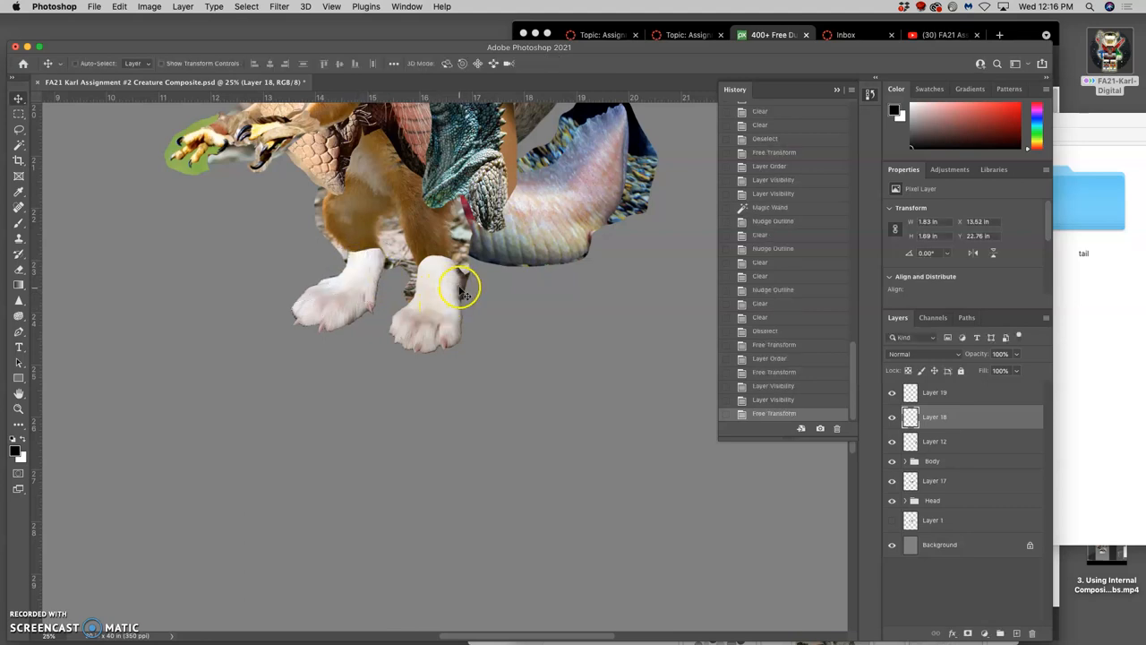
Toggle the paw layers and Layer 12 on and off to compare the creature's look.
{"action": "key", "text": "super+minus"}
{"action": "key", "text": "super+minus"}
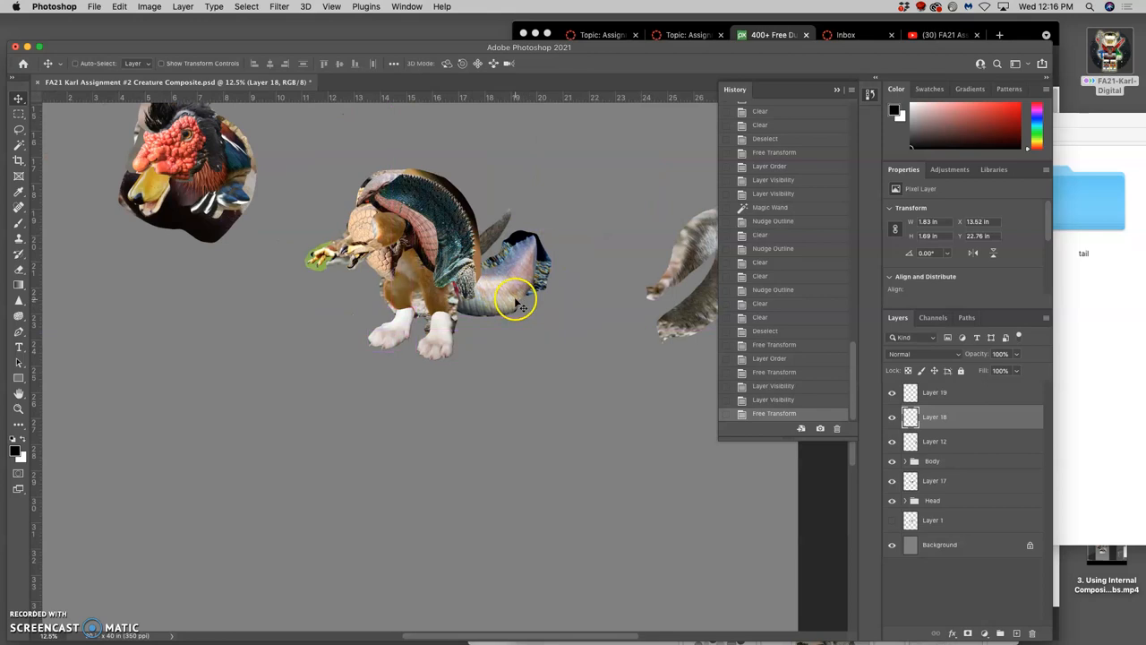
{"action": "scroll", "coordinate": [417, 289], "scroll_direction": "up", "scroll_amount": 3}
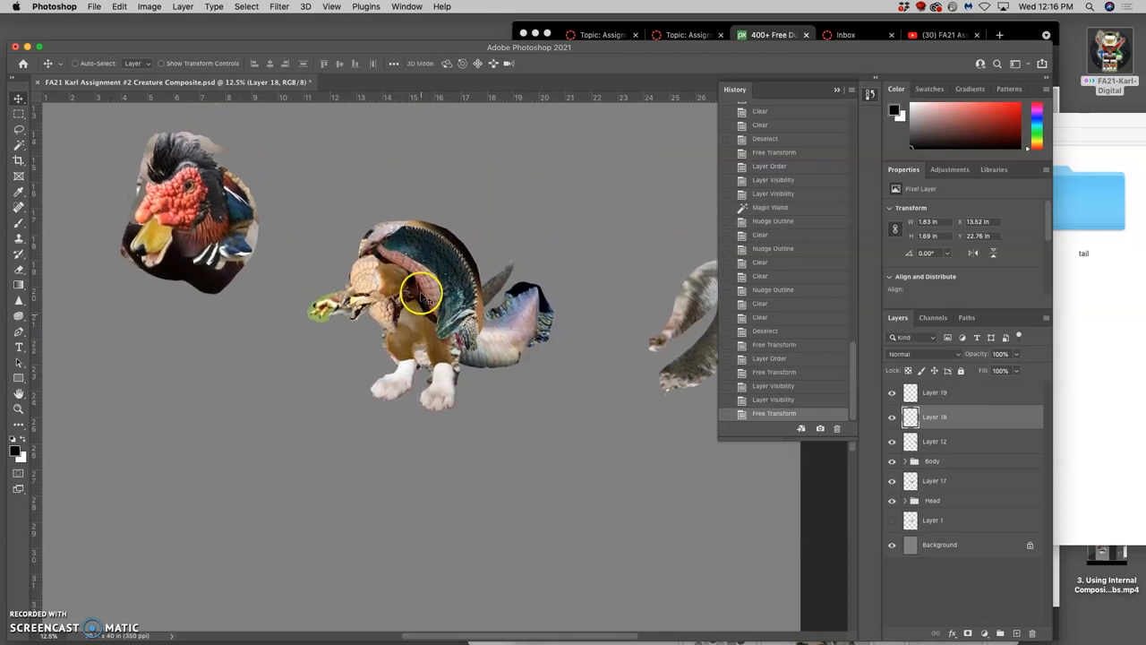
{"action": "scroll", "coordinate": [461, 331], "scroll_direction": "up", "scroll_amount": 1}
{"action": "scroll", "coordinate": [479, 334], "scroll_direction": "up", "scroll_amount": 2}
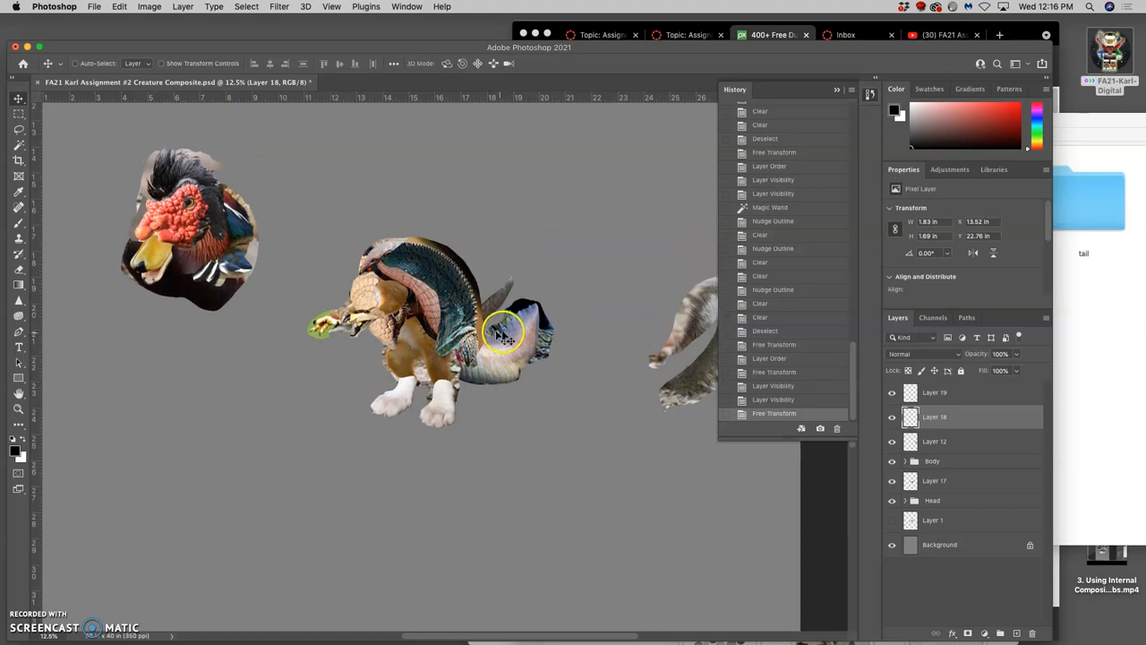
{"action": "scroll", "coordinate": [470, 331], "scroll_direction": "up", "scroll_amount": 1}
{"action": "scroll", "coordinate": [467, 330], "scroll_direction": "left", "scroll_amount": 5}
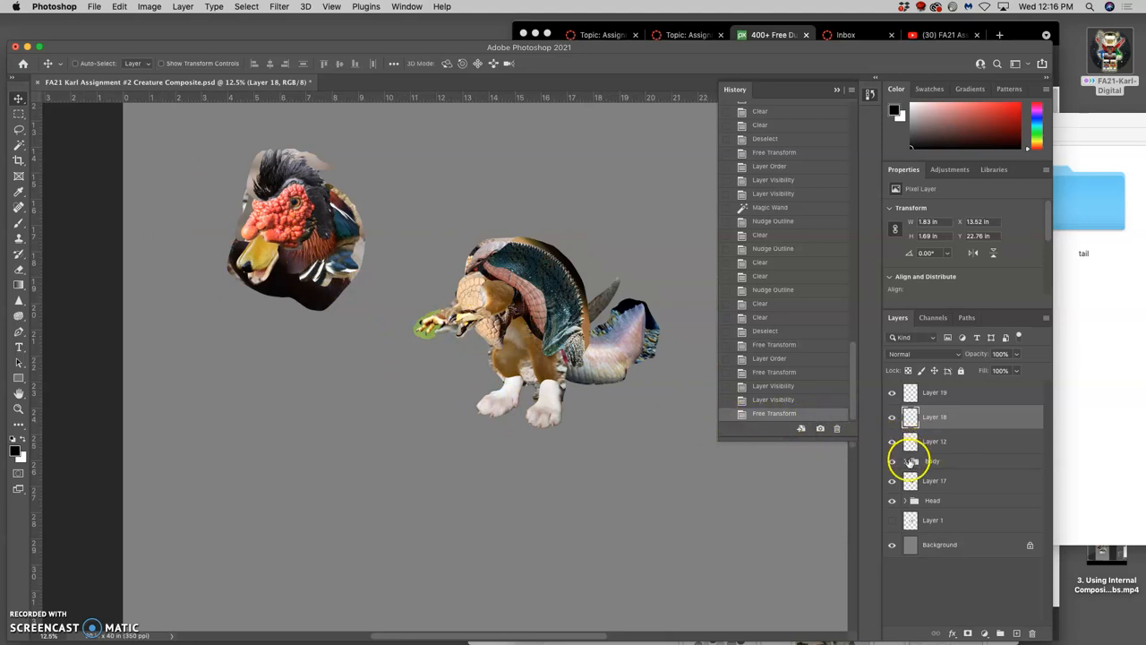
{"action": "left_click", "coordinate": [892, 417]}
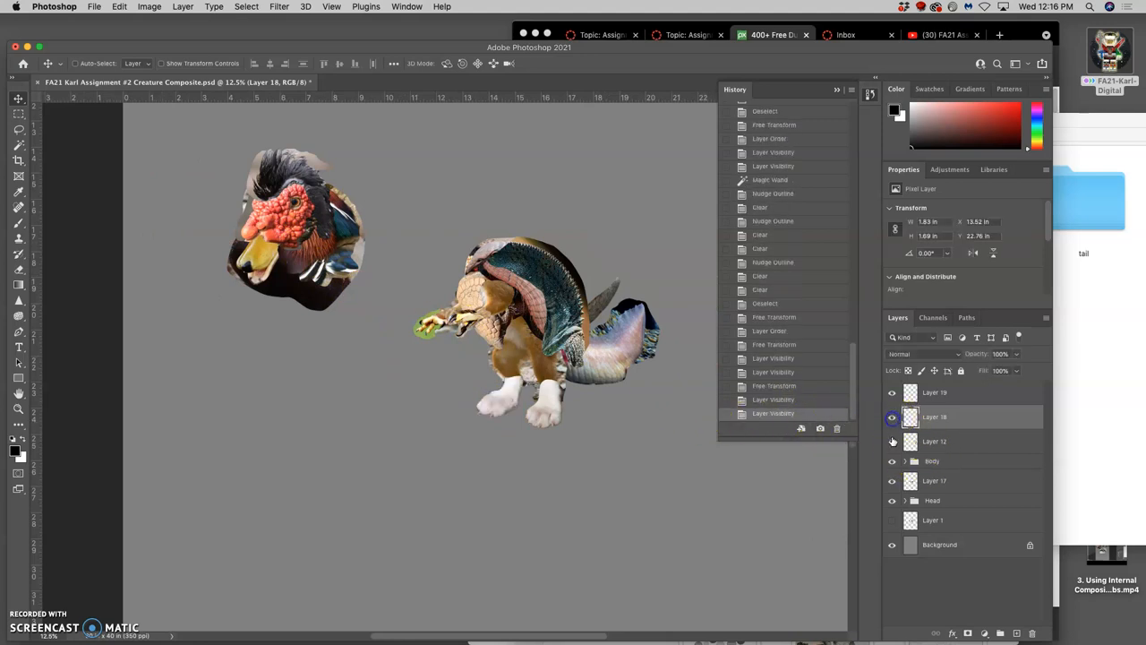
{"action": "left_click", "coordinate": [892, 393]}
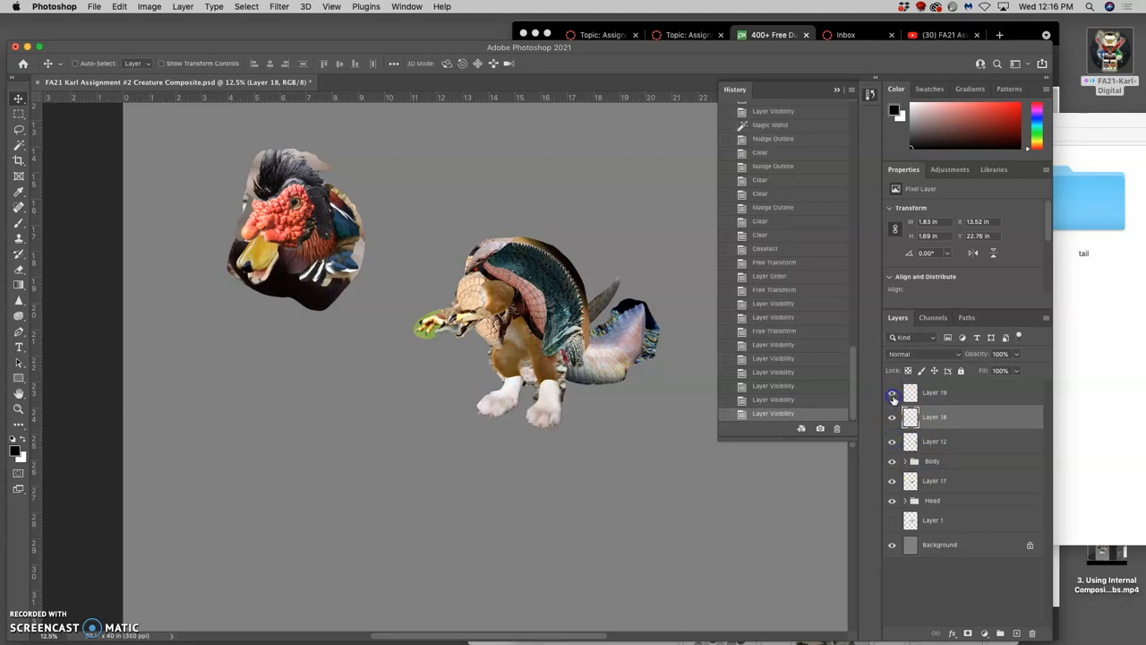
{"action": "left_click", "coordinate": [892, 417]}
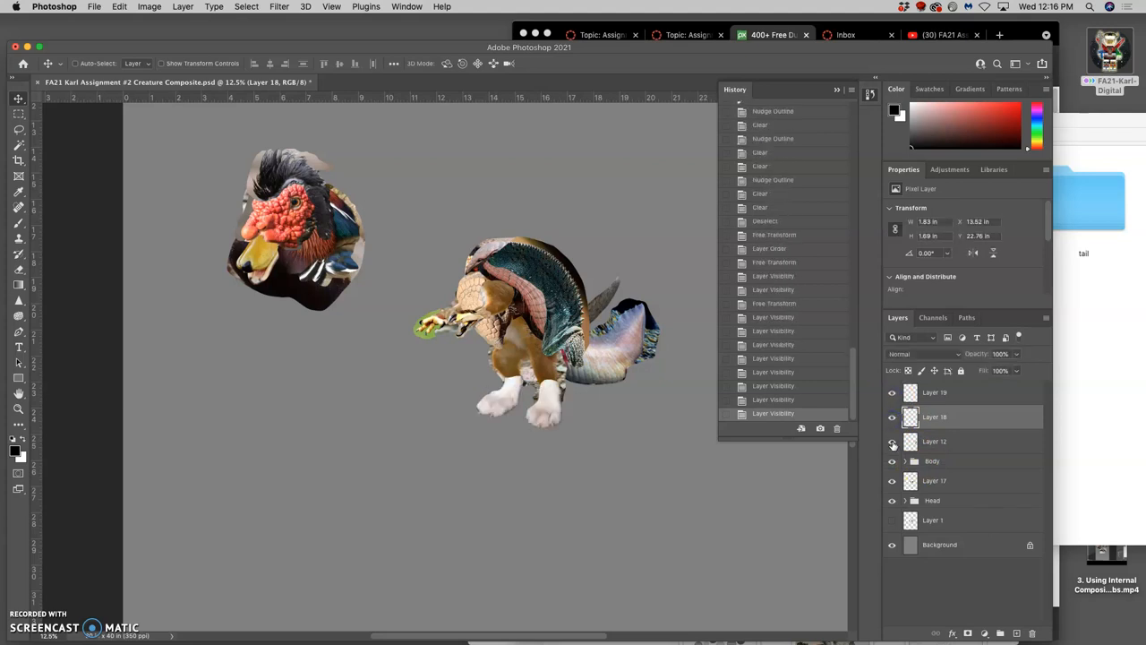
{"action": "left_click", "coordinate": [892, 443]}
{"action": "left_click", "coordinate": [892, 443]}
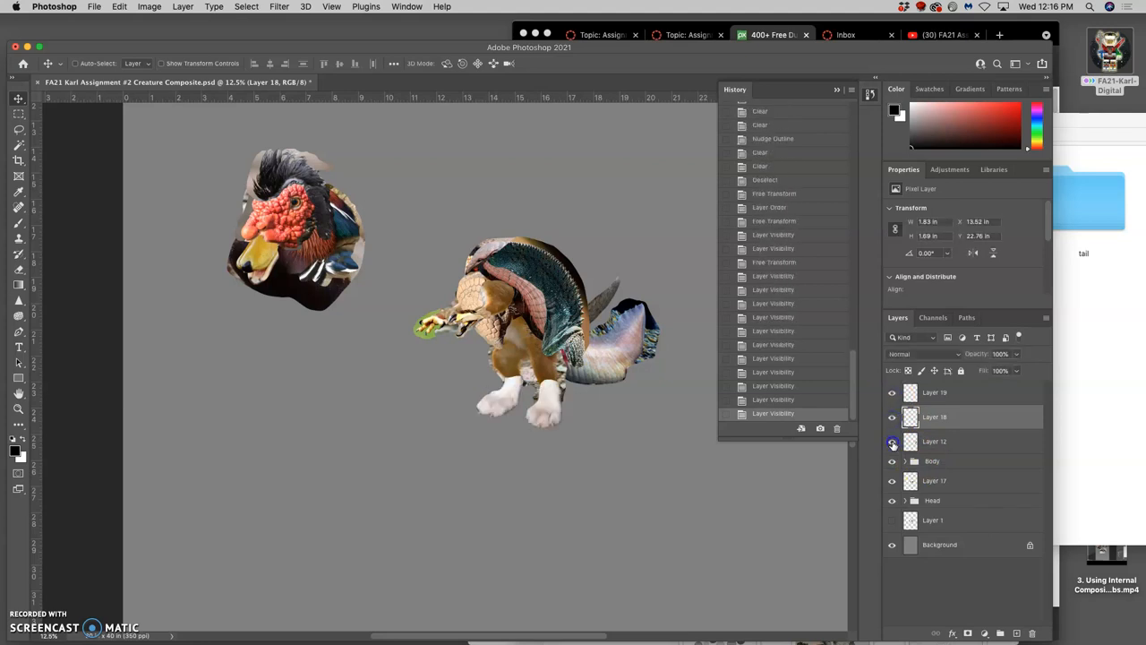
{"action": "left_click", "coordinate": [892, 442]}
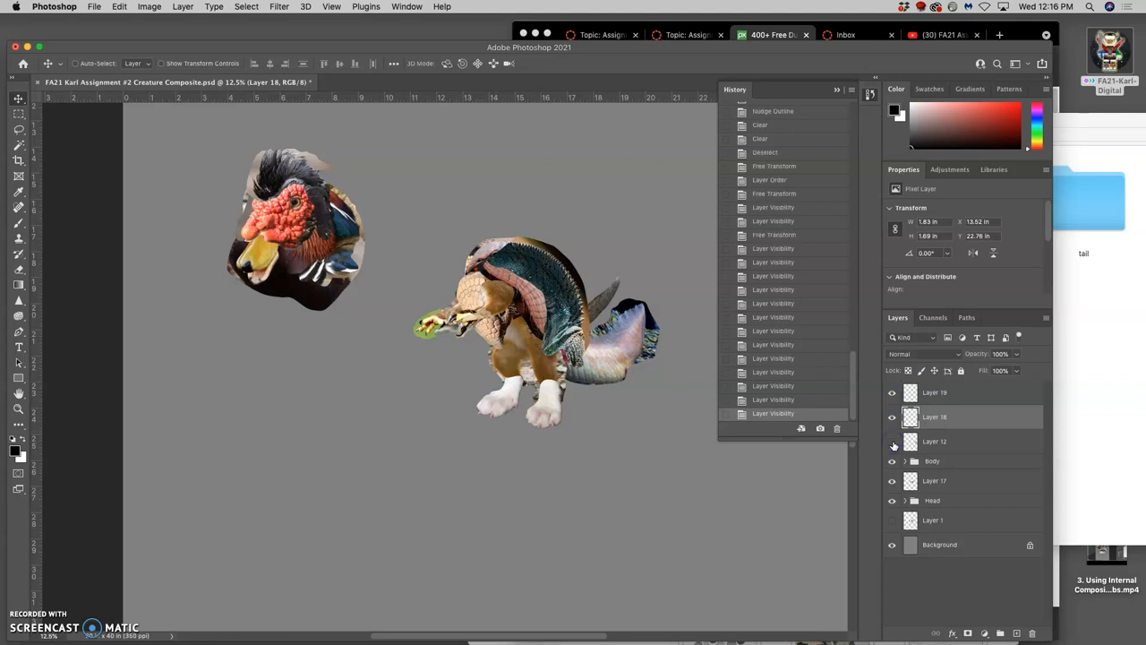
{"action": "left_click", "coordinate": [892, 442]}
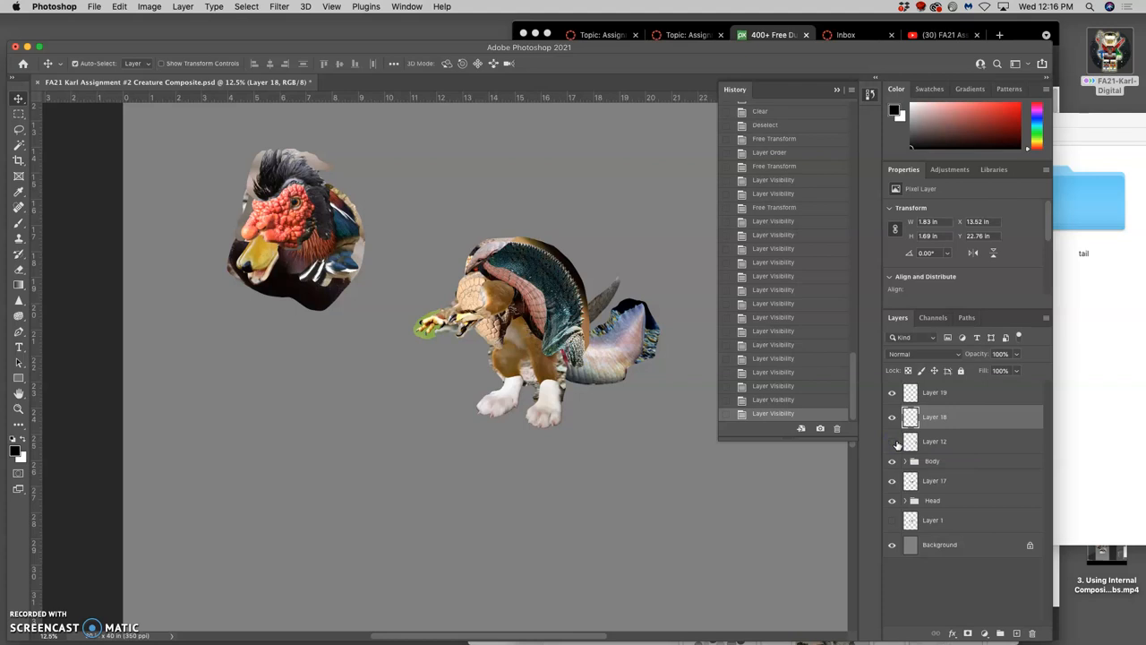
Reveal the leftover Layer 12 tail image beside the canvas and delete the layer.
{"action": "key", "text": "super+minus"}
{"action": "left_click", "coordinate": [893, 443]}
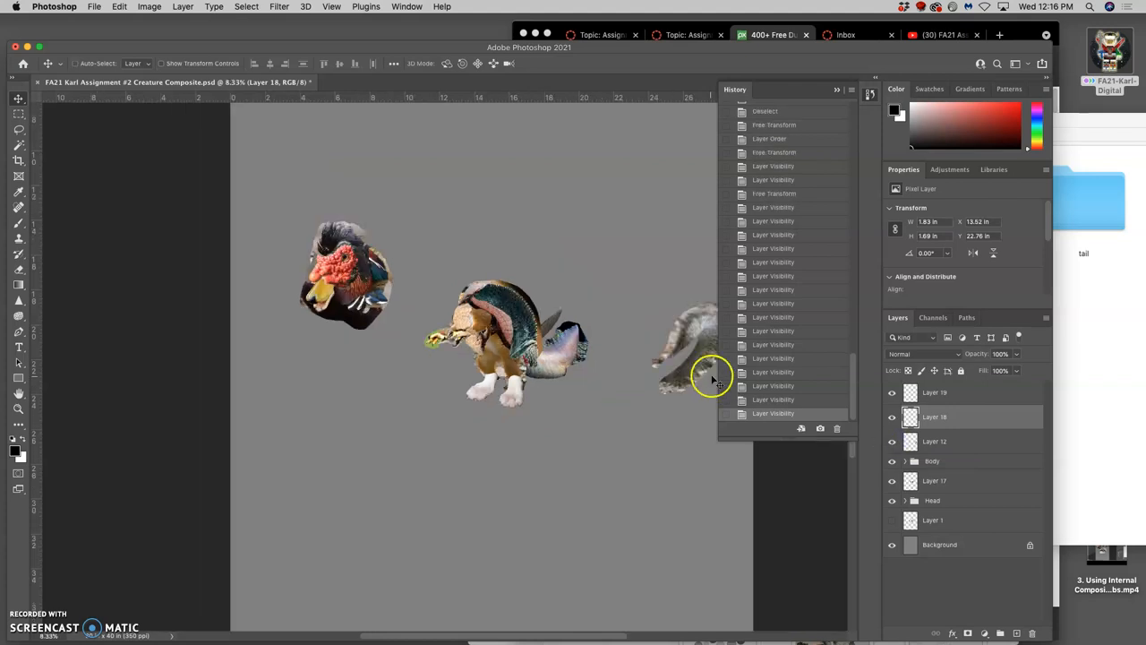
{"action": "left_click", "coordinate": [946, 441]}
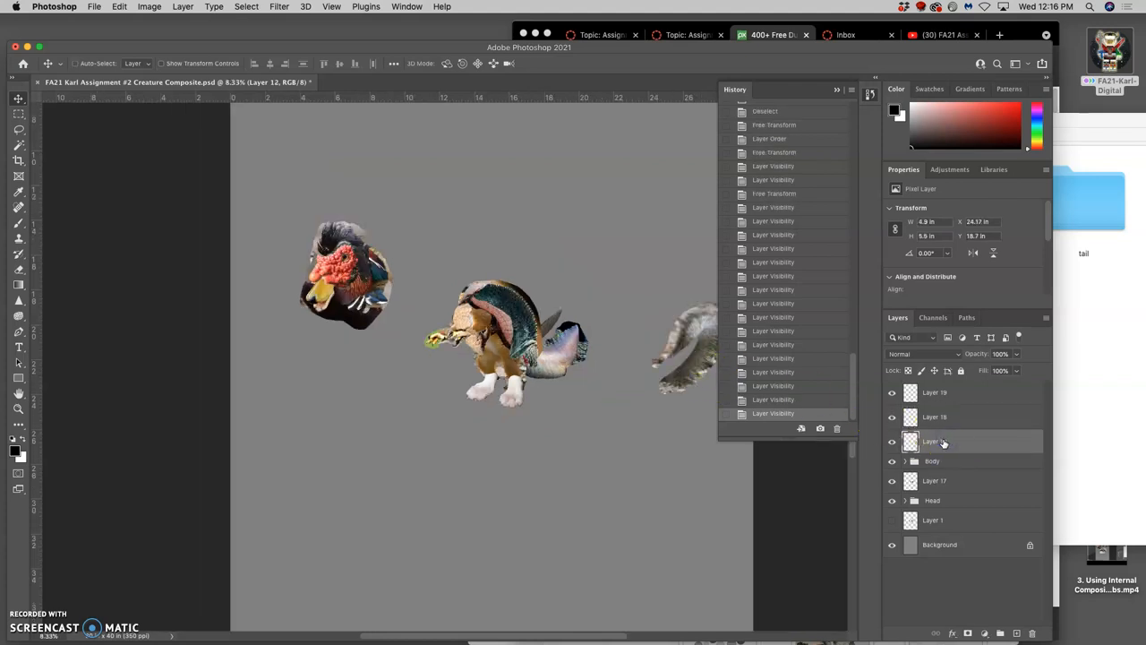
{"action": "key", "text": "Delete"}
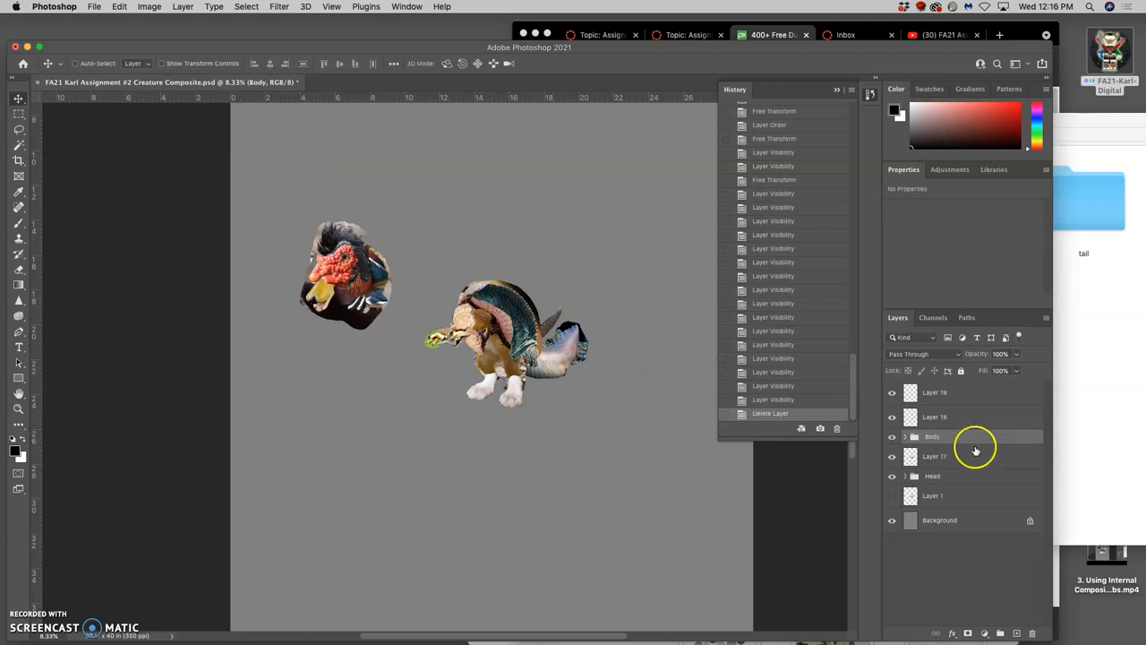
Group Layers 19 and 18 into a new group named Feet.
{"action": "left_click", "coordinate": [936, 418]}
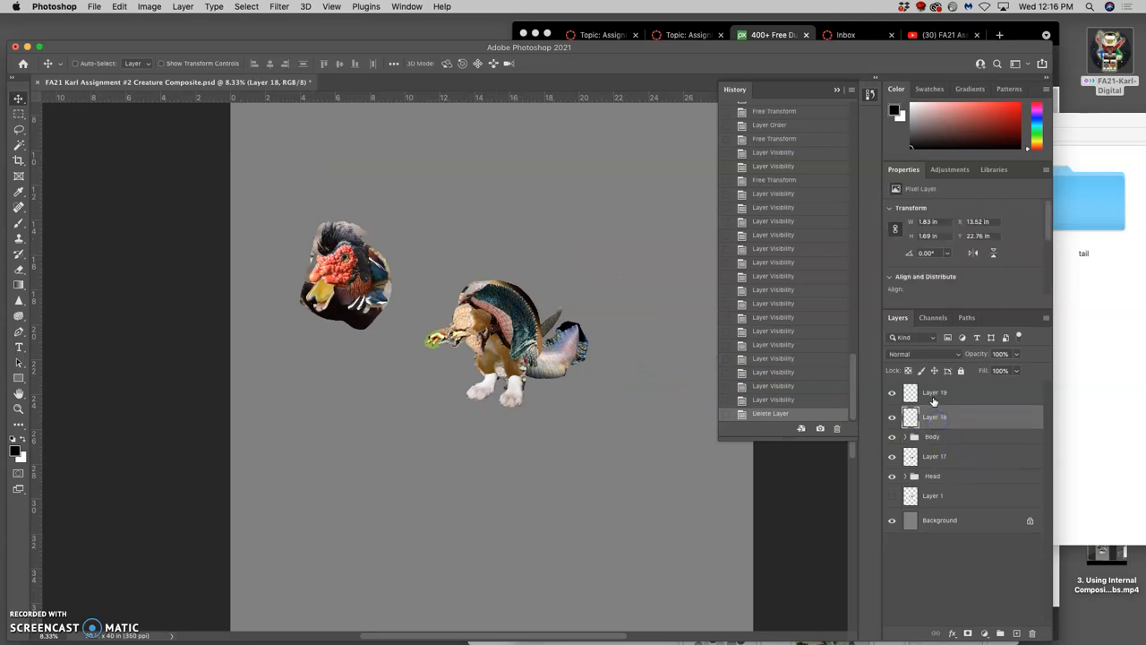
{"action": "left_click", "coordinate": [934, 395], "text": "shift"}
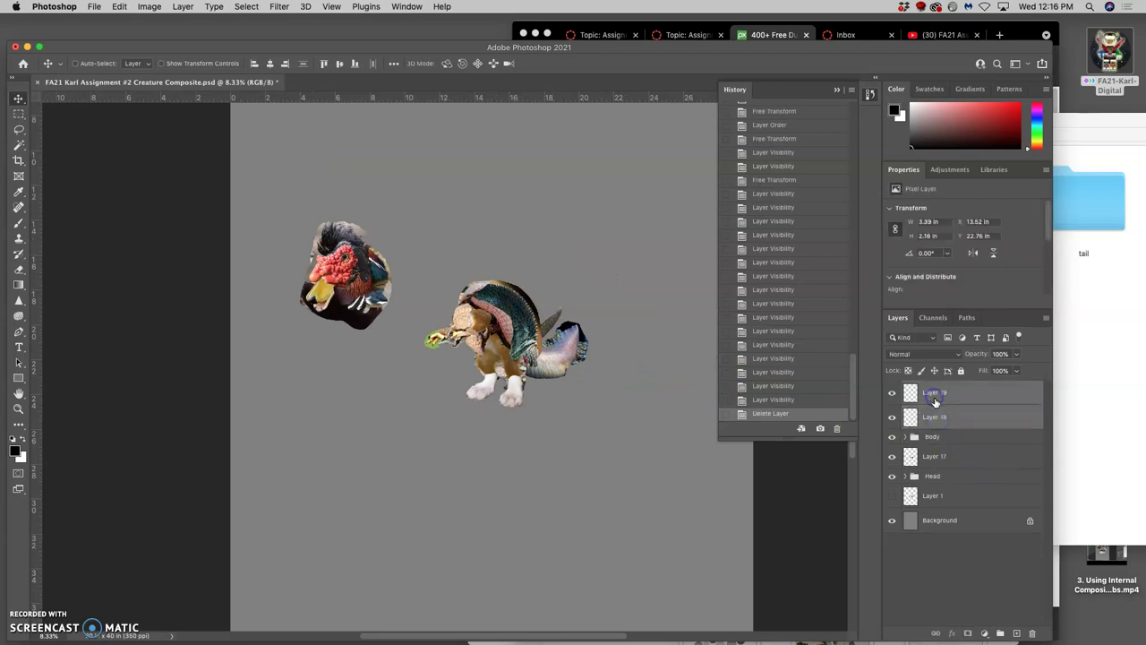
{"action": "left_click", "coordinate": [1000, 633]}
{"action": "type", "text": "Feet"}
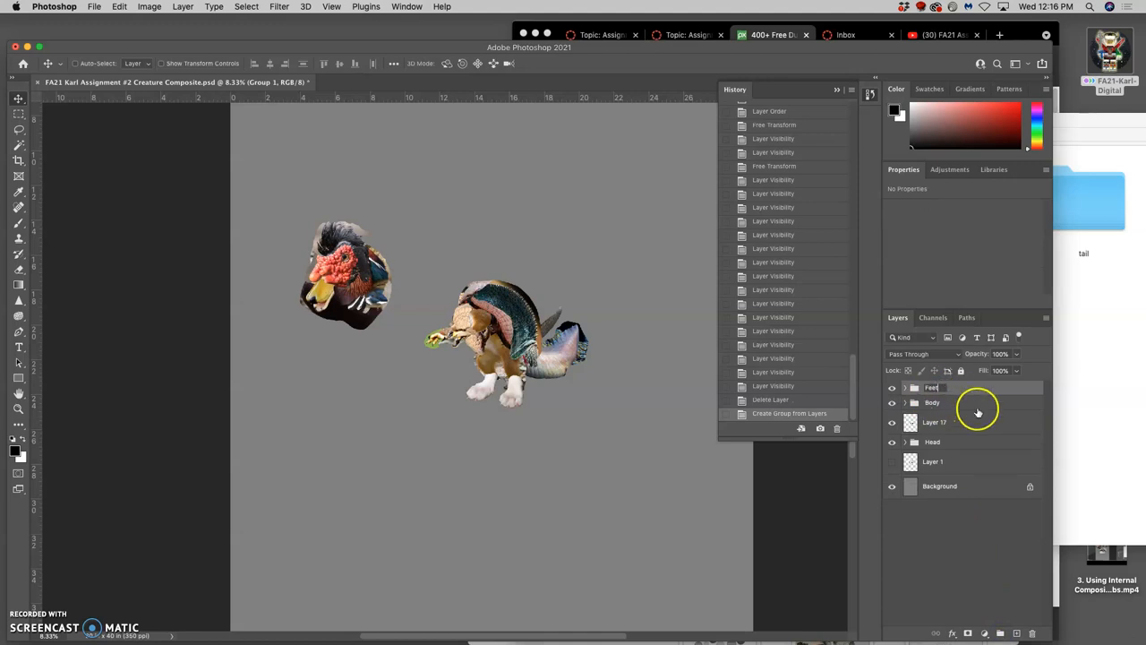
{"action": "left_click", "coordinate": [976, 410]}
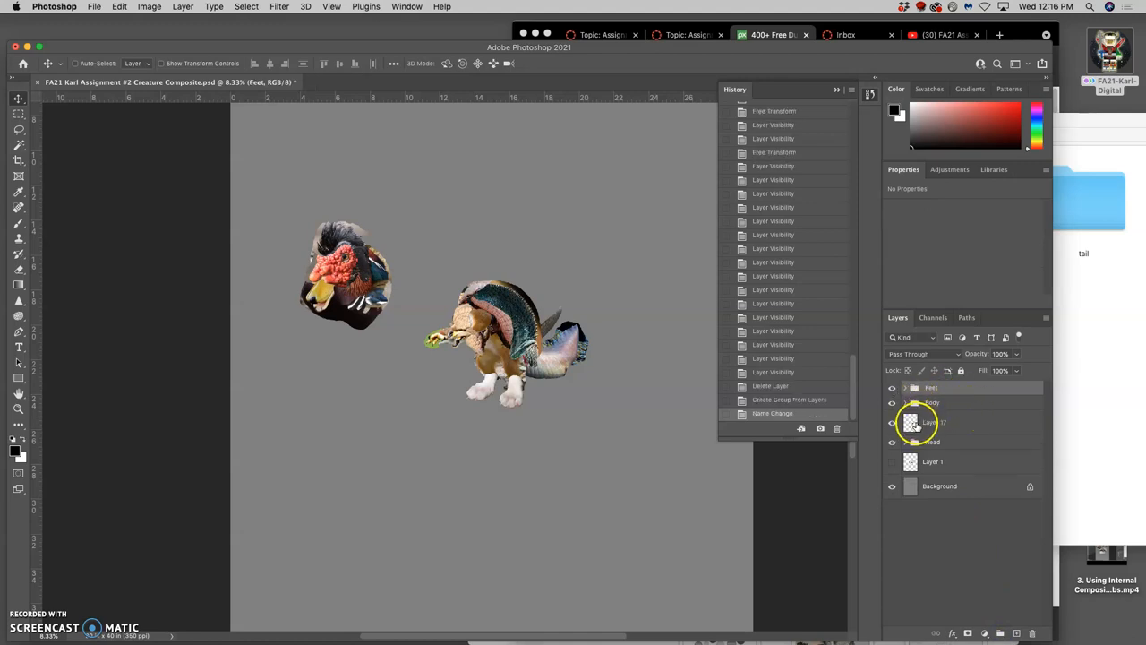
Rename Layer 17 to TAIL and move the Head group up and right toward the body.
{"action": "left_click", "coordinate": [893, 422]}
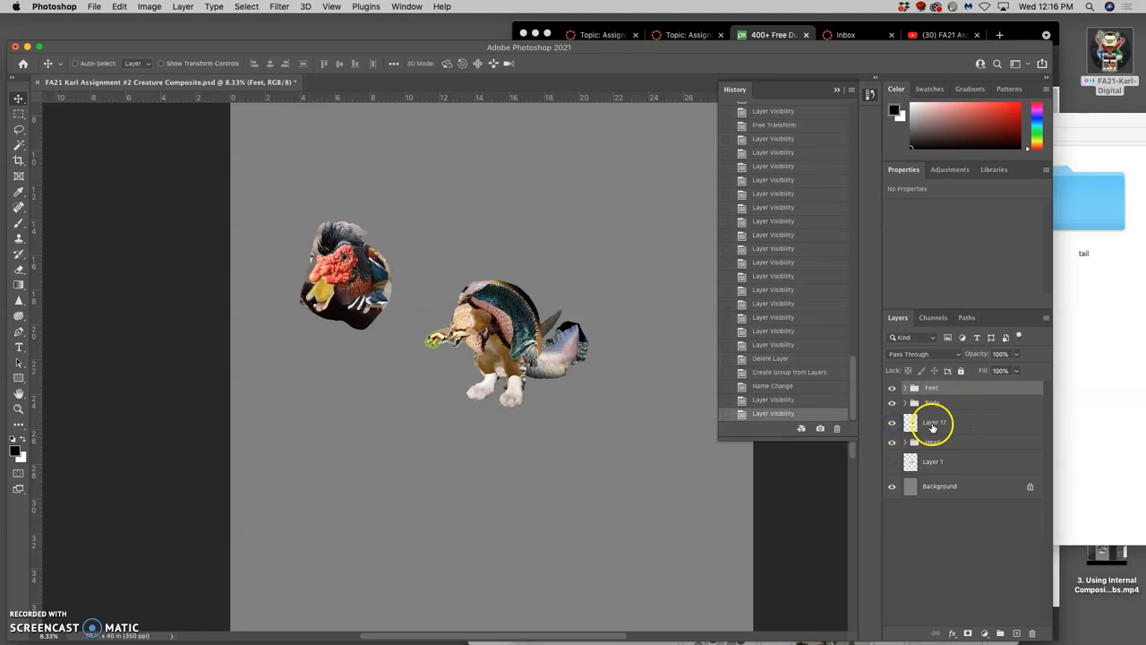
{"action": "double_click", "coordinate": [934, 423]}
{"action": "type", "text": "TAIL"}
{"action": "key", "text": "Return"}
{"action": "left_click", "coordinate": [967, 460]}
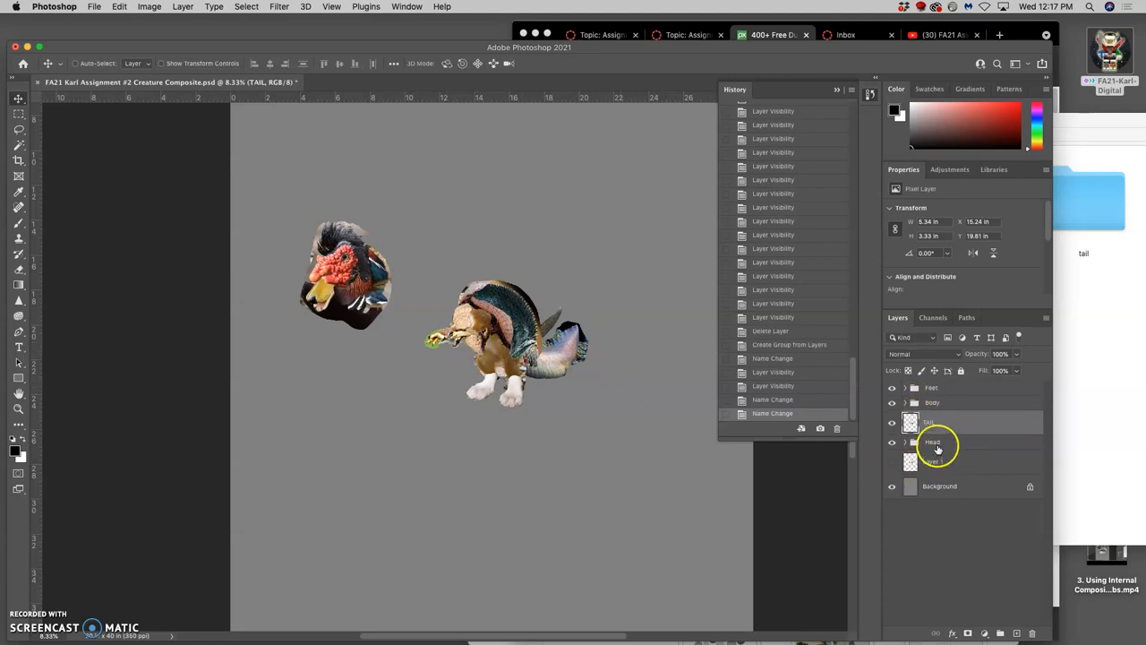
{"action": "left_click", "coordinate": [935, 443]}
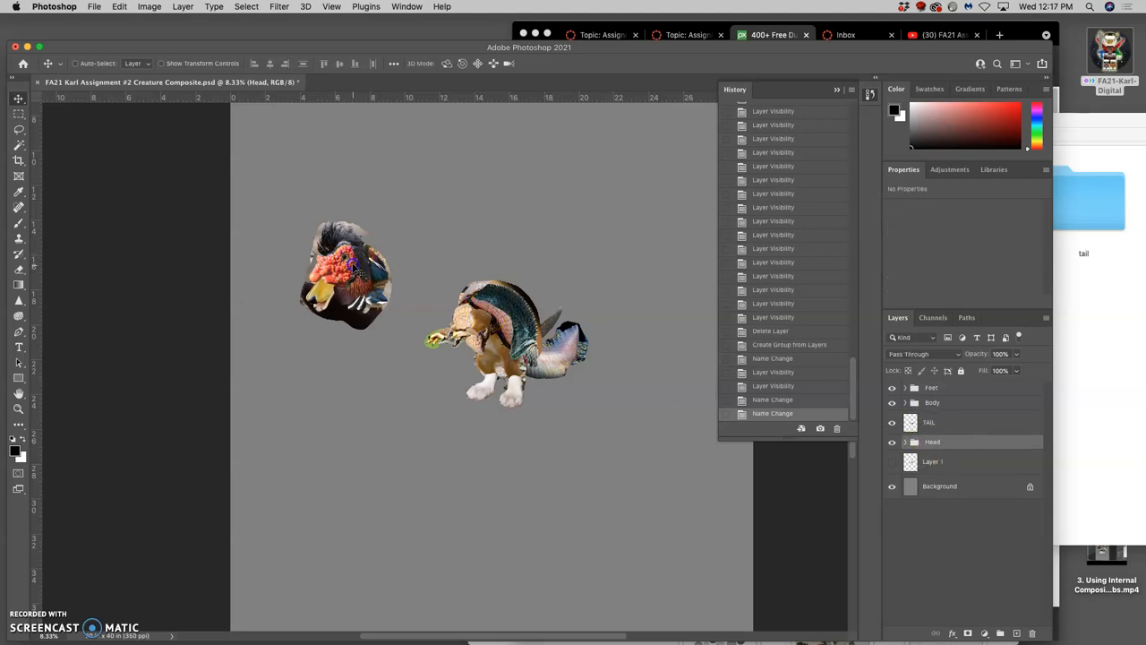
{"action": "left_click_drag", "start_coordinate": [355, 264], "coordinate": [415, 248]}
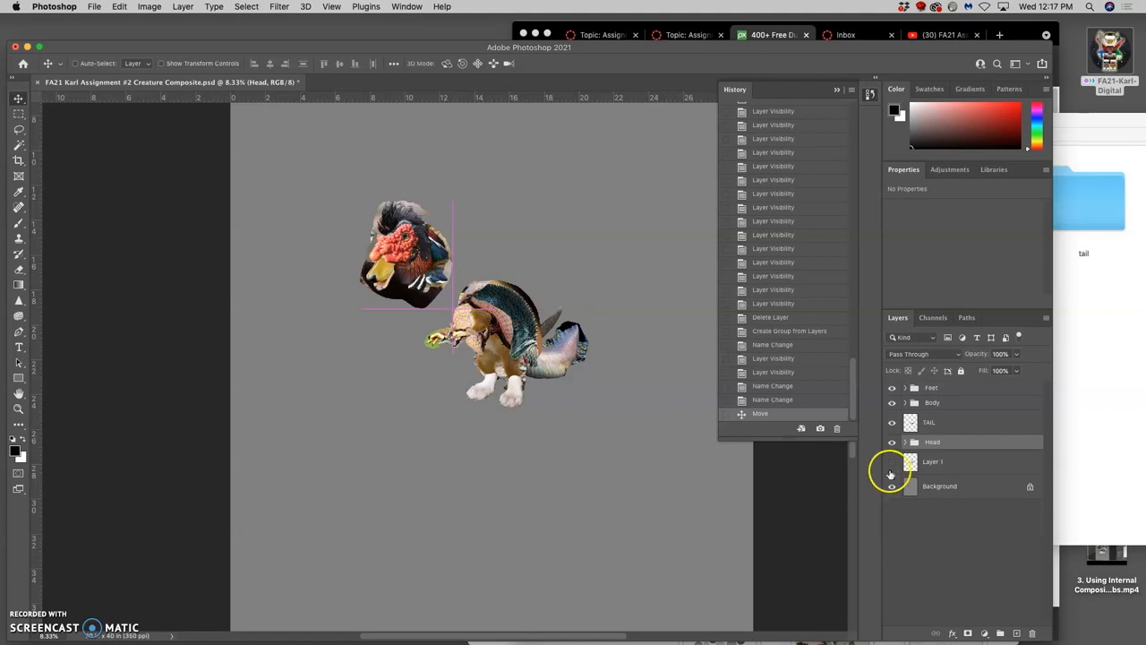
Crop the canvas inward from both corners to frame the creature, checking the white Layer 1 backdrop.
{"action": "left_click", "coordinate": [892, 464]}
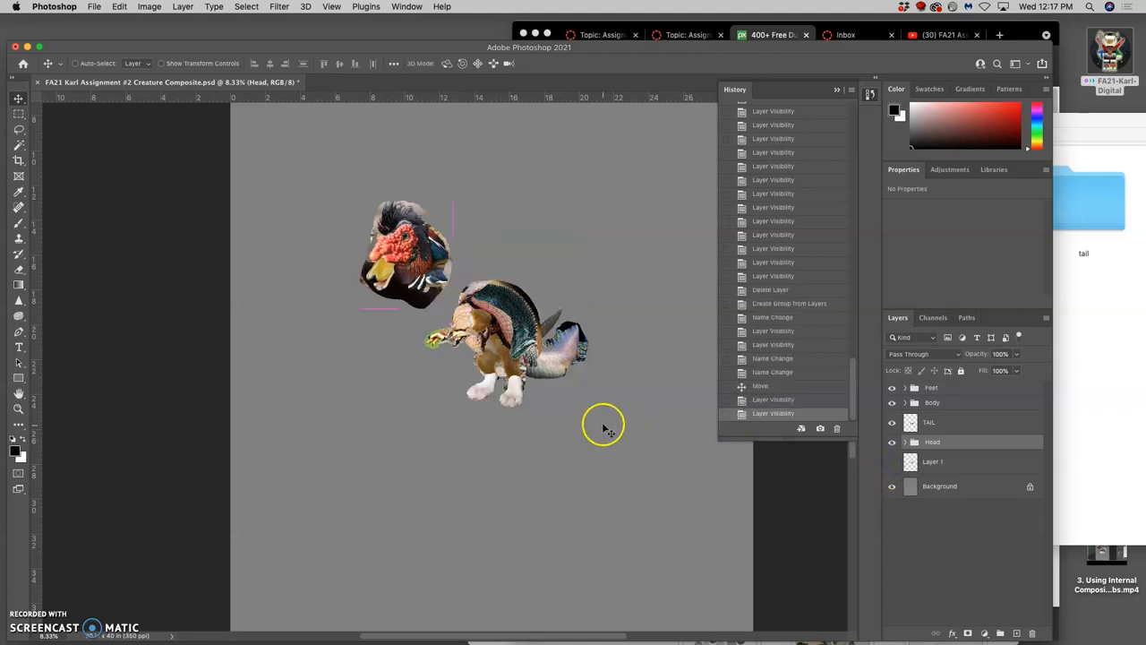
{"action": "scroll", "coordinate": [376, 250], "scroll_direction": "up", "scroll_amount": 2}
{"action": "scroll", "coordinate": [363, 254], "scroll_direction": "up", "scroll_amount": 1}
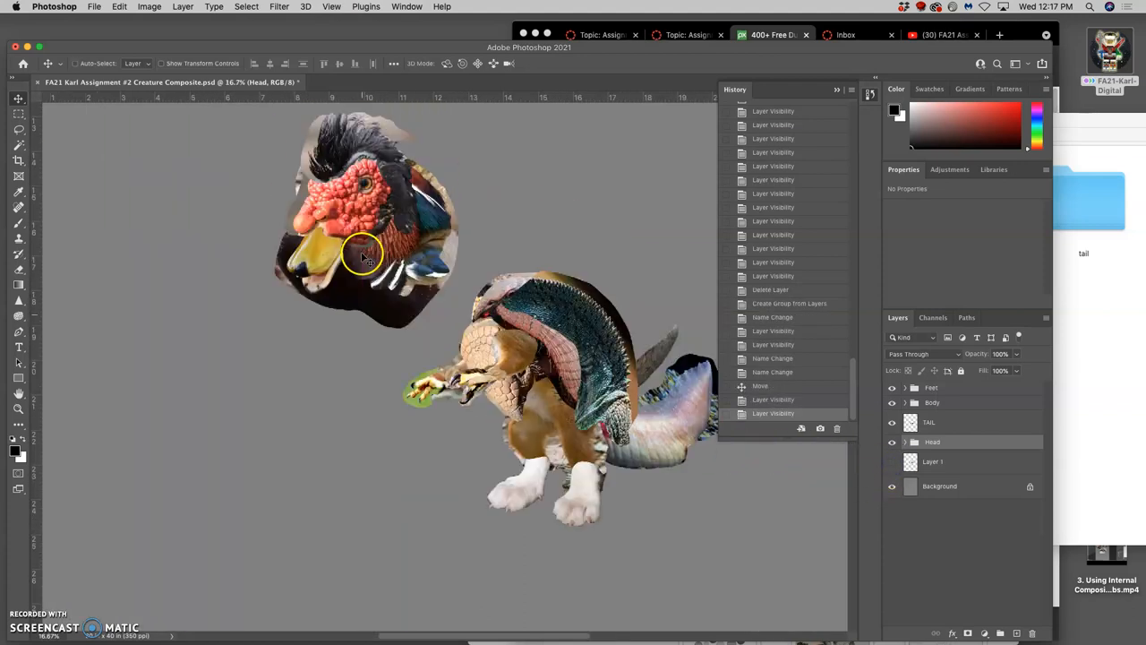
{"action": "scroll", "coordinate": [364, 251], "scroll_direction": "down", "scroll_amount": 3}
{"action": "scroll", "coordinate": [385, 256], "scroll_direction": "down", "scroll_amount": 1}
{"action": "left_click", "coordinate": [18, 160]}
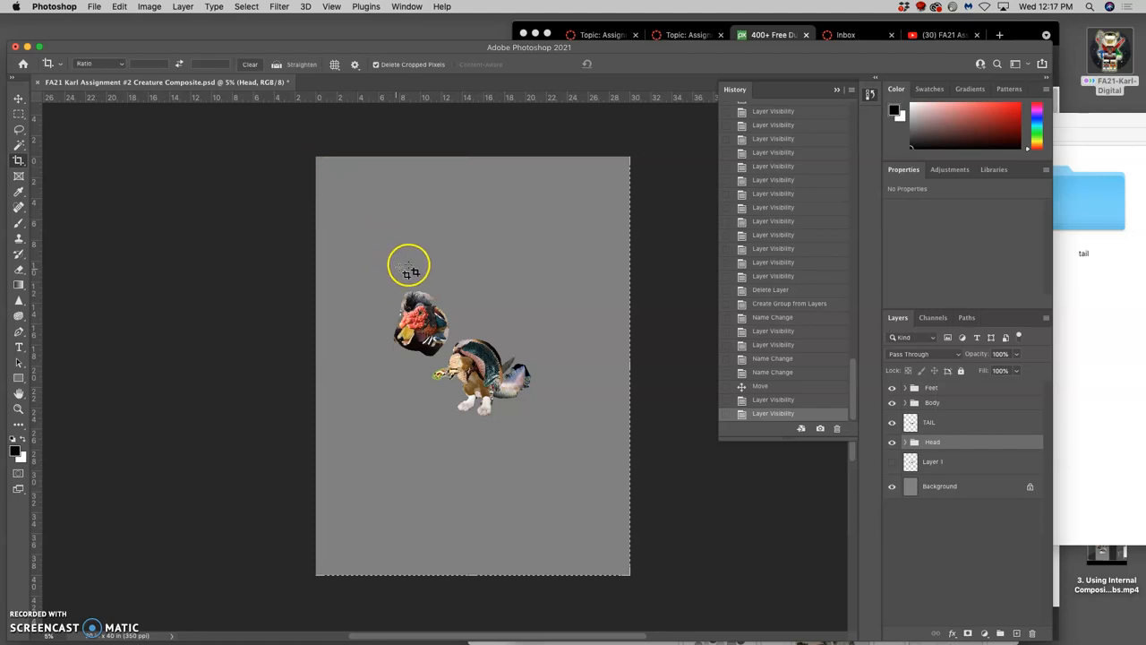
{"action": "left_click_drag", "start_coordinate": [629, 157], "coordinate": [588, 219]}
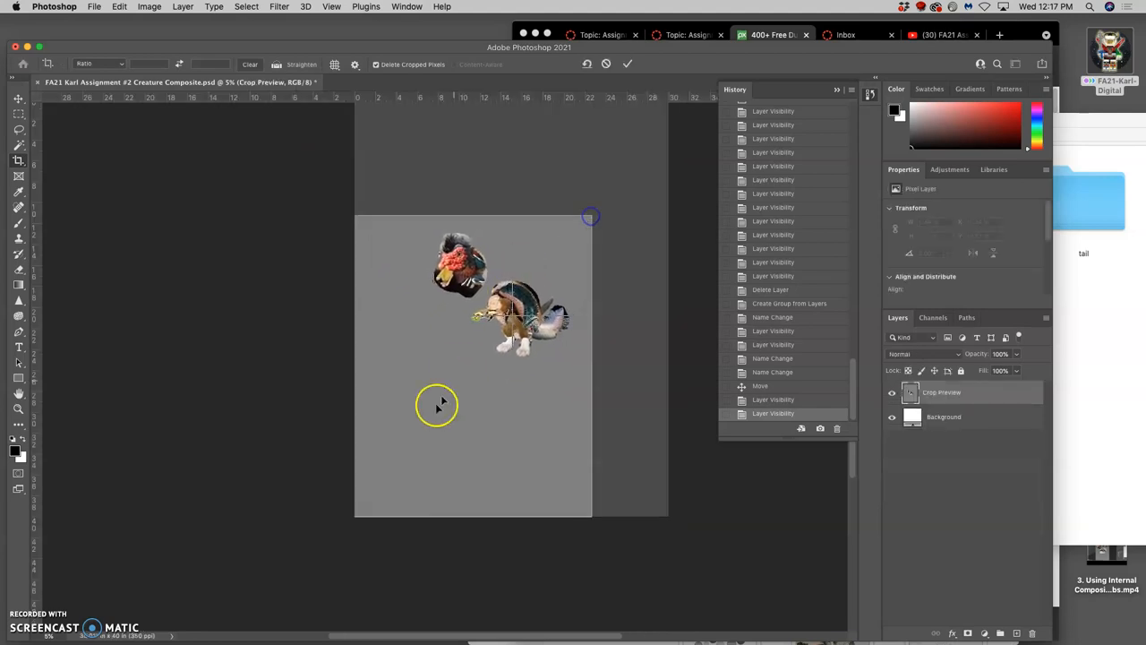
{"action": "left_click_drag", "start_coordinate": [358, 517], "coordinate": [387, 456]}
{"action": "key", "text": "Return"}
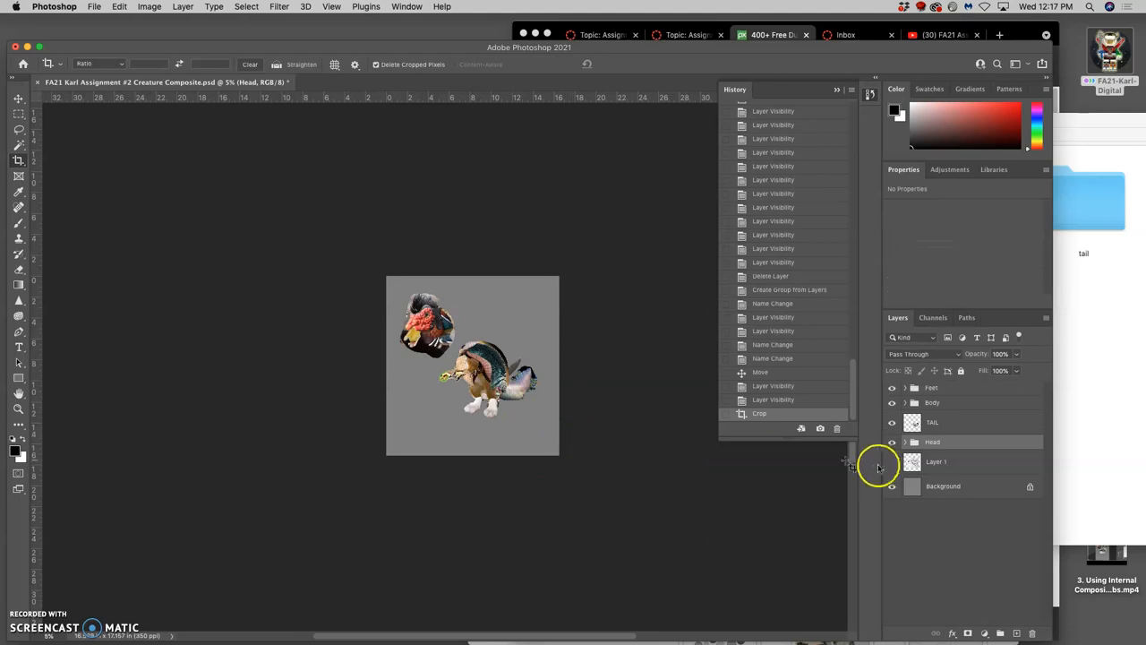
{"action": "left_click", "coordinate": [892, 463]}
{"action": "left_click", "coordinate": [891, 463]}
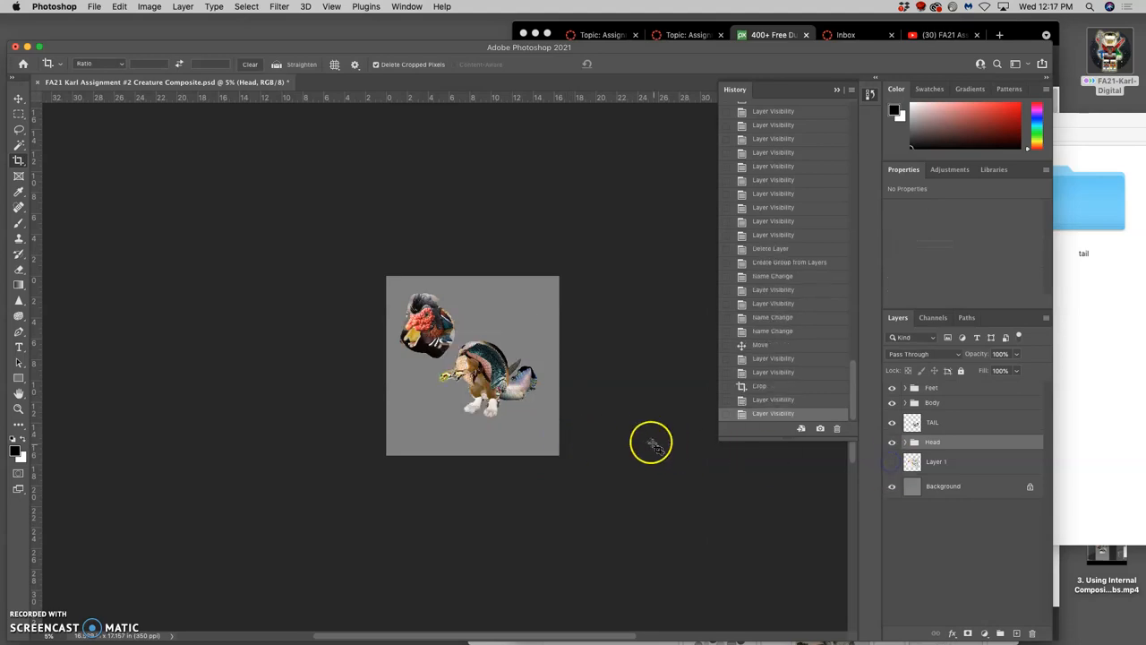
Expand the Head group and hide Layers 5 and 4 so the Layer 3 mandarin duck head shows.
{"action": "key", "text": "super+equal"}
{"action": "key", "text": "super+equal"}
{"action": "key", "text": "super+equal"}
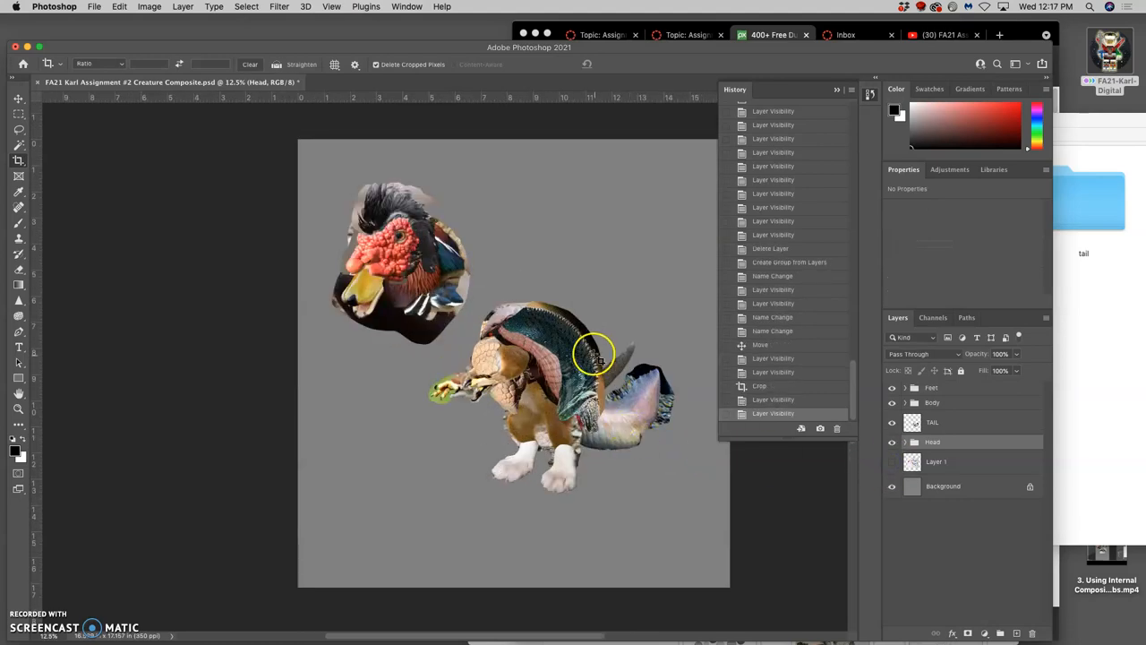
{"action": "scroll", "coordinate": [587, 353], "scroll_direction": "right", "scroll_amount": 2}
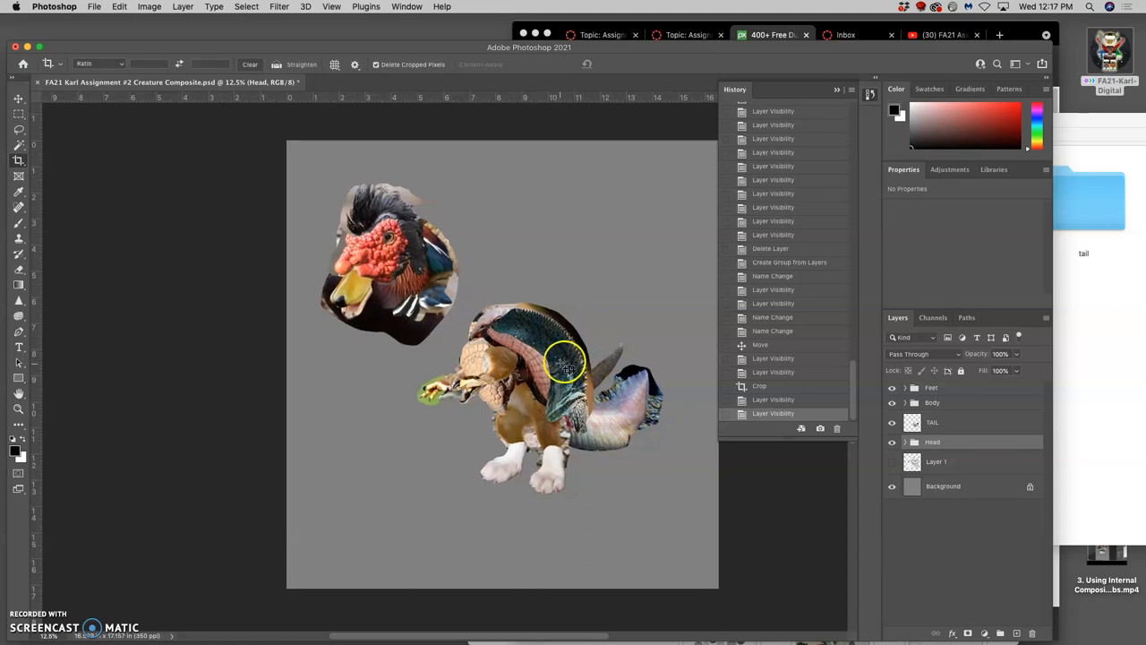
{"action": "scroll", "coordinate": [583, 362], "scroll_direction": "up", "scroll_amount": 1}
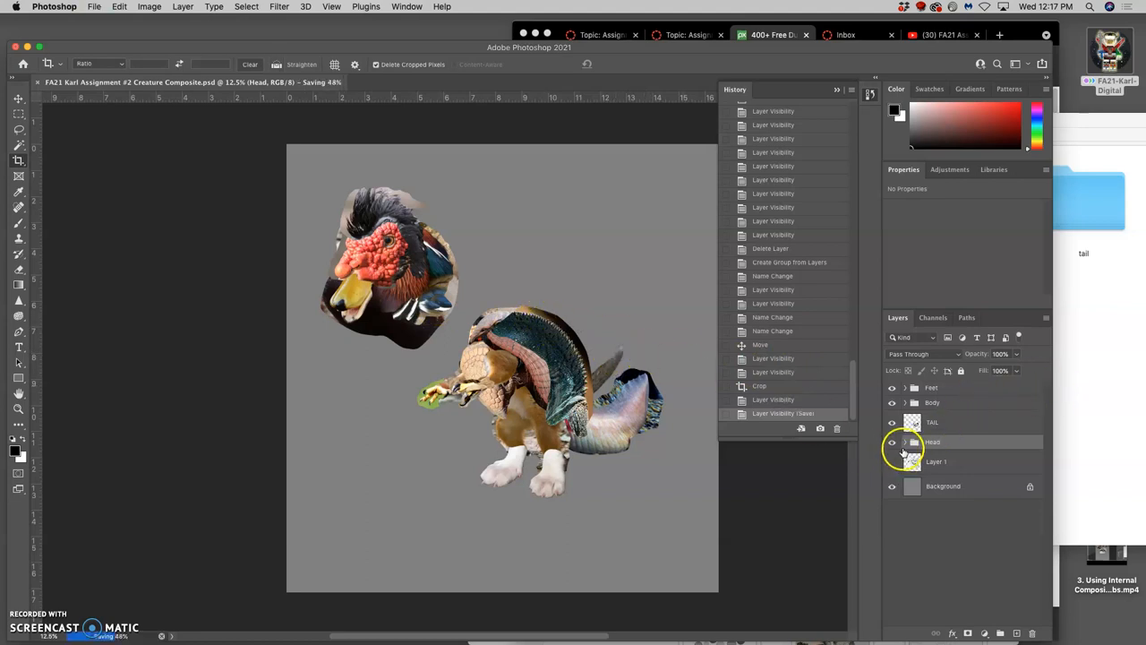
{"action": "left_click", "coordinate": [906, 442]}
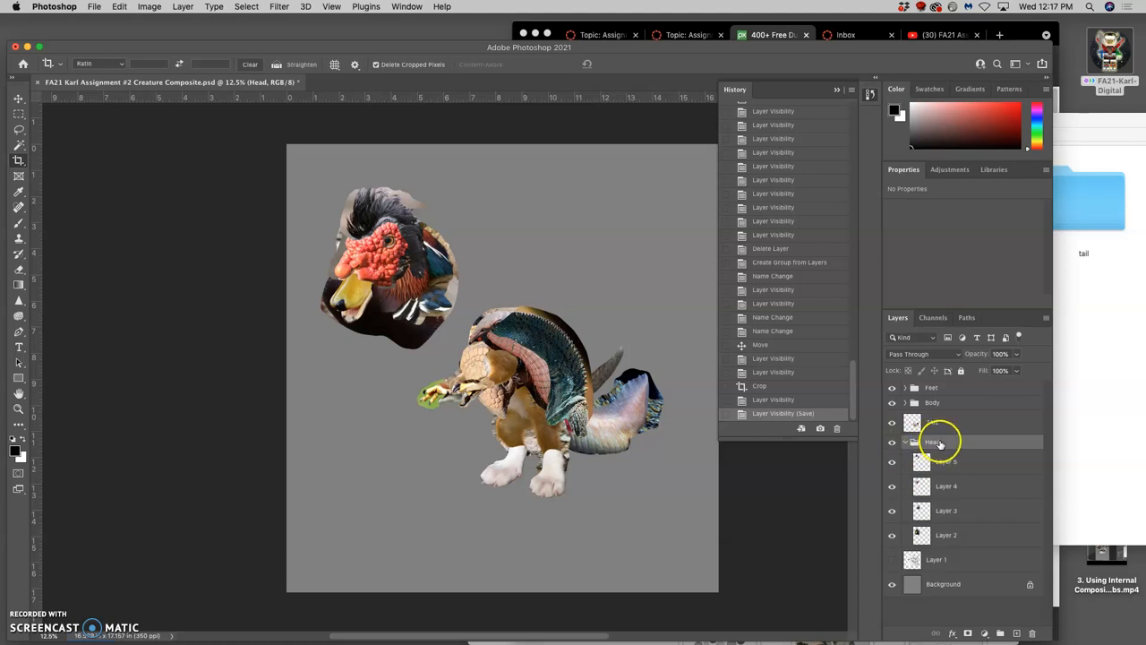
{"action": "left_click", "coordinate": [891, 461]}
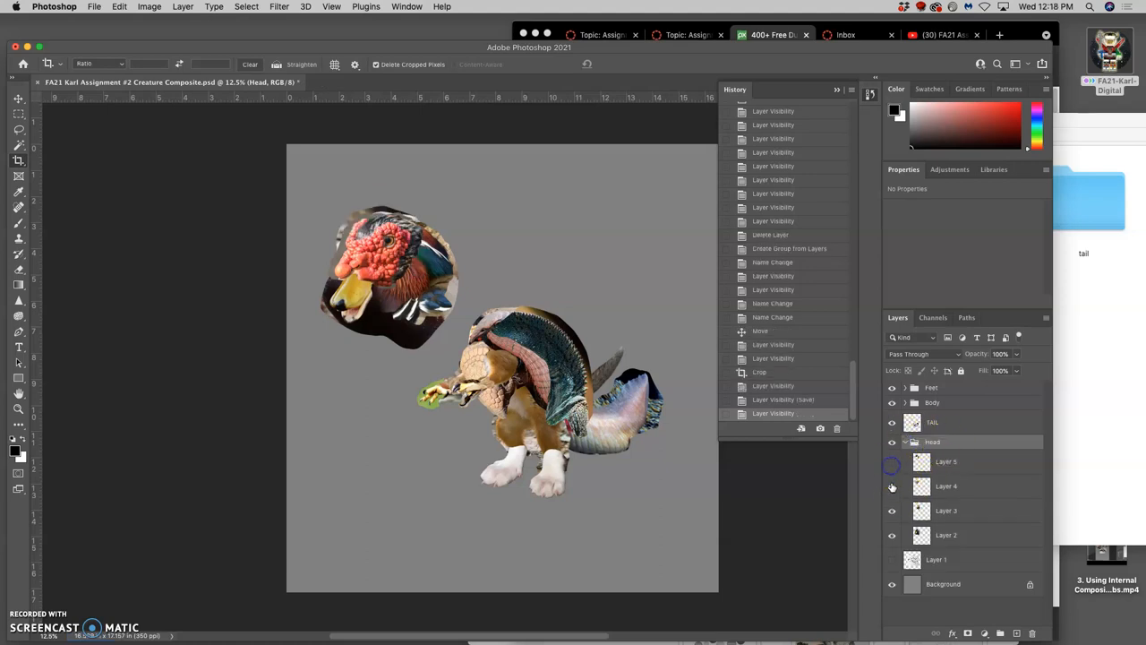
{"action": "left_click", "coordinate": [891, 485]}
{"action": "left_click", "coordinate": [891, 510]}
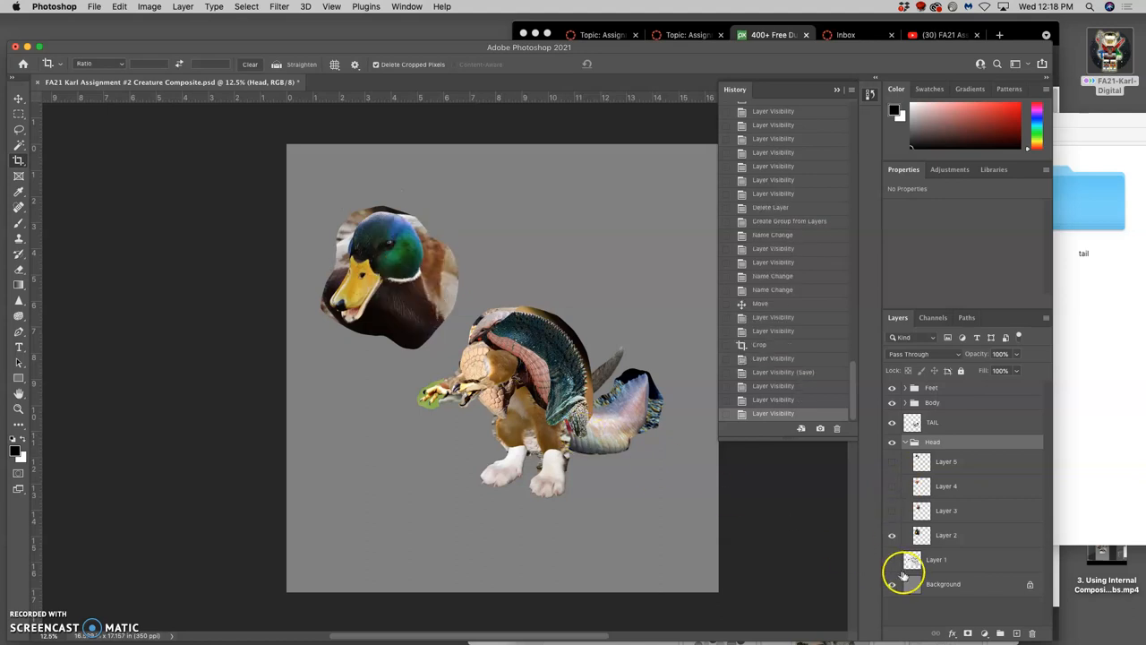
{"action": "left_click", "coordinate": [891, 512]}
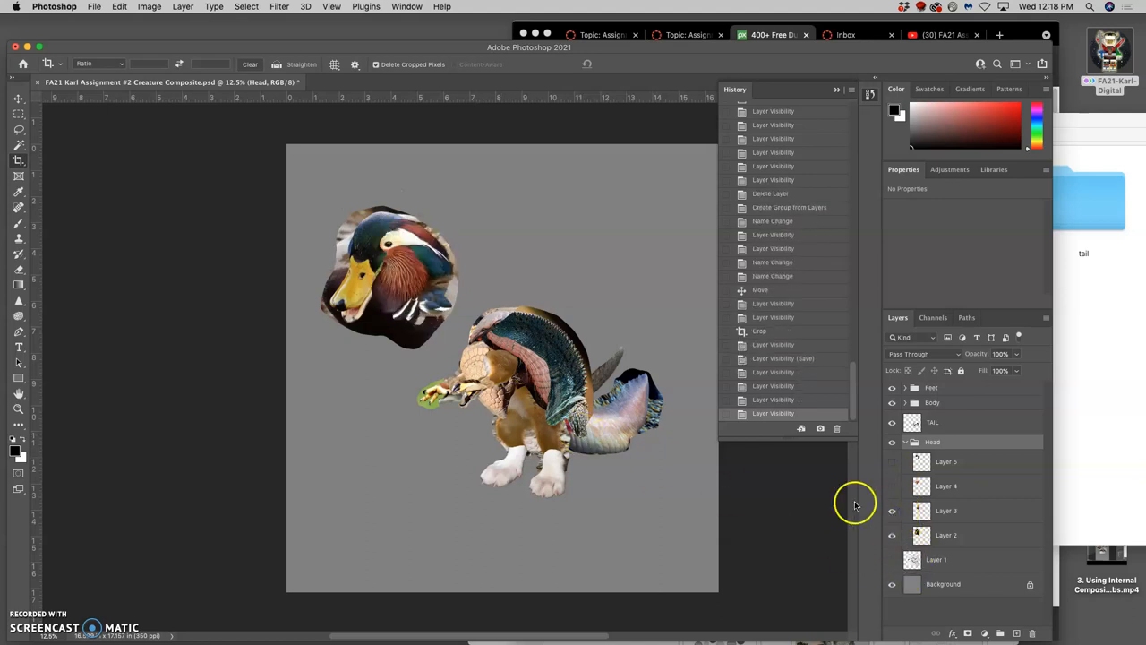
{"action": "key", "text": "super+equal"}
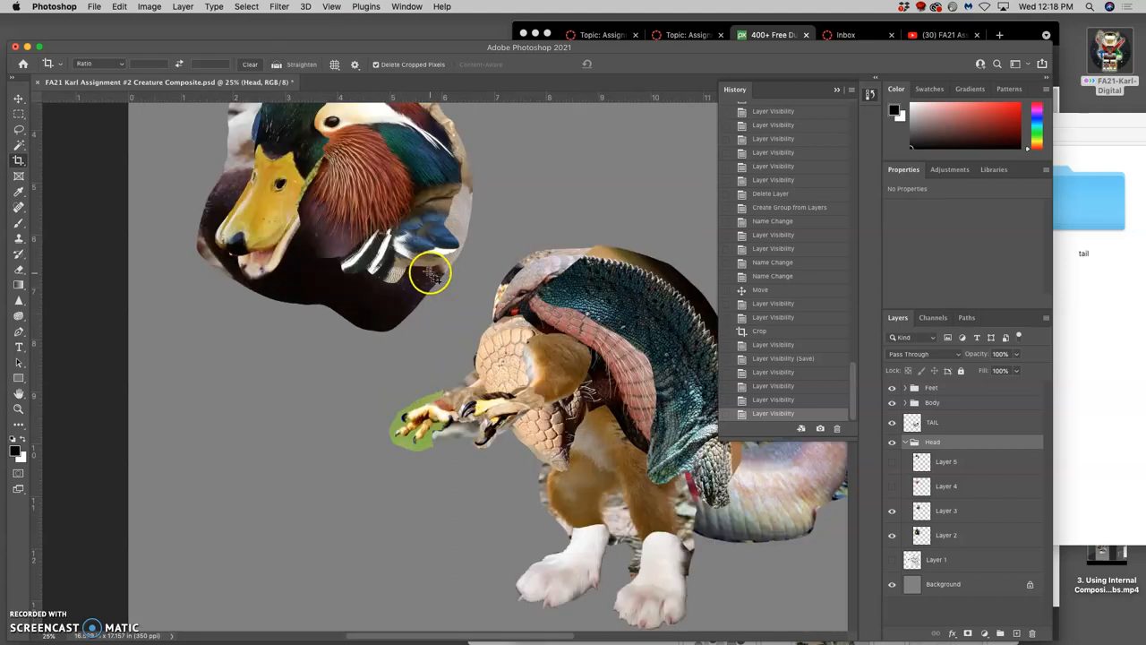
{"action": "scroll", "coordinate": [417, 273], "scroll_direction": "up", "scroll_amount": 2}
{"action": "scroll", "coordinate": [403, 268], "scroll_direction": "up", "scroll_amount": 4}
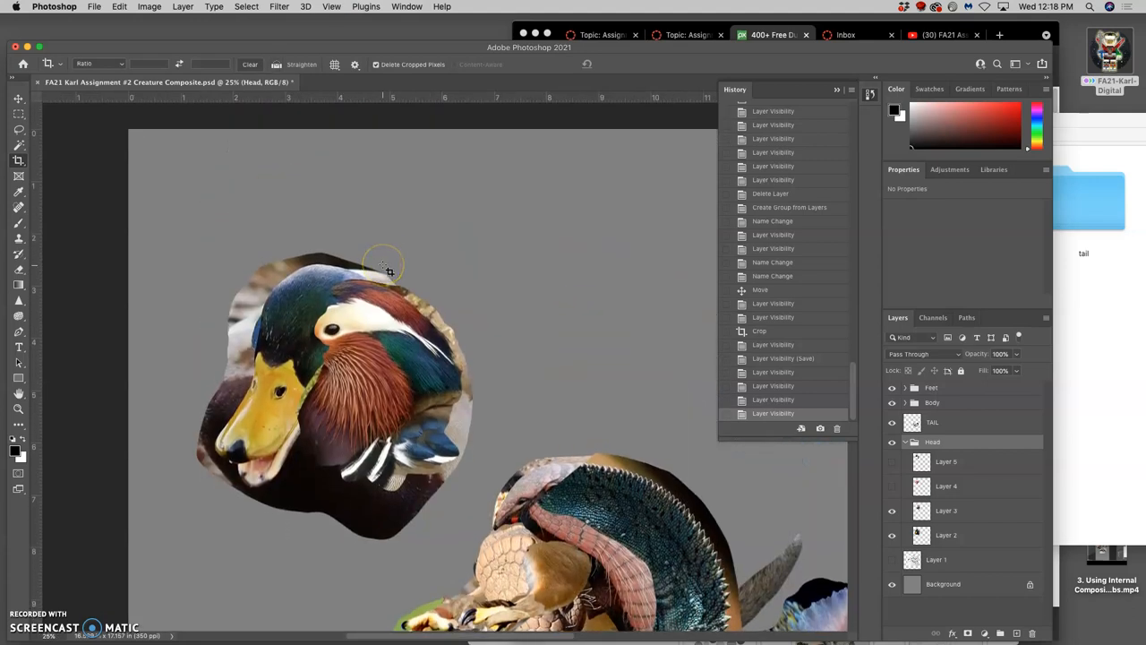
{"action": "scroll", "coordinate": [389, 270], "scroll_direction": "down", "scroll_amount": 1}
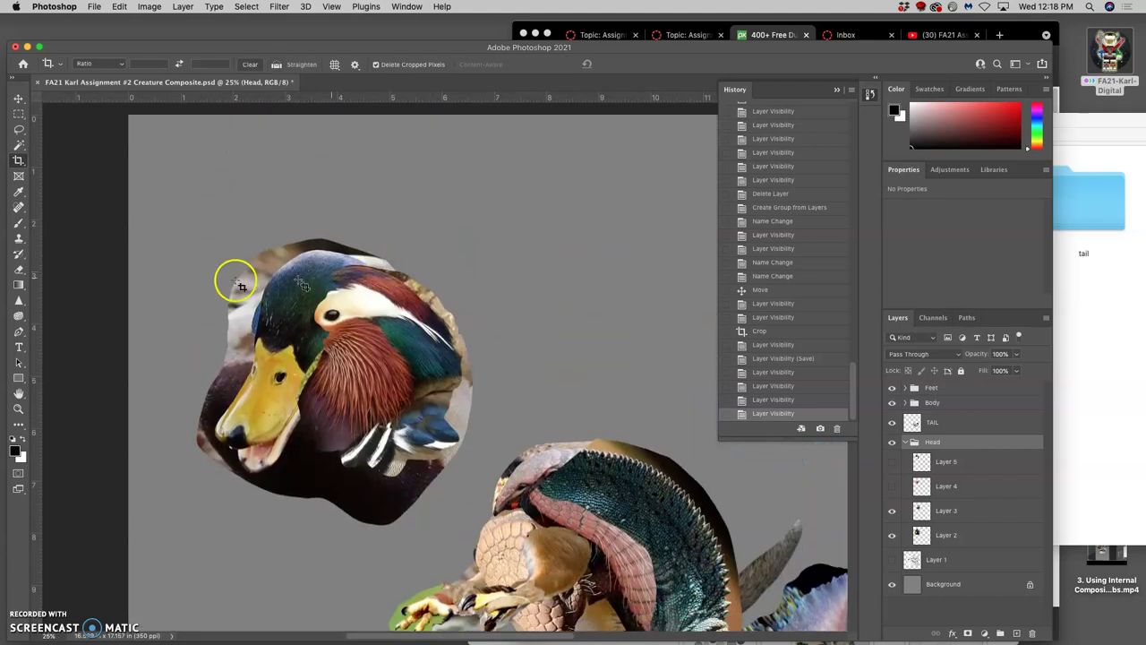
Select Layer 3 with the Eraser and set a larger soft brush size.
{"action": "left_click", "coordinate": [18, 269]}
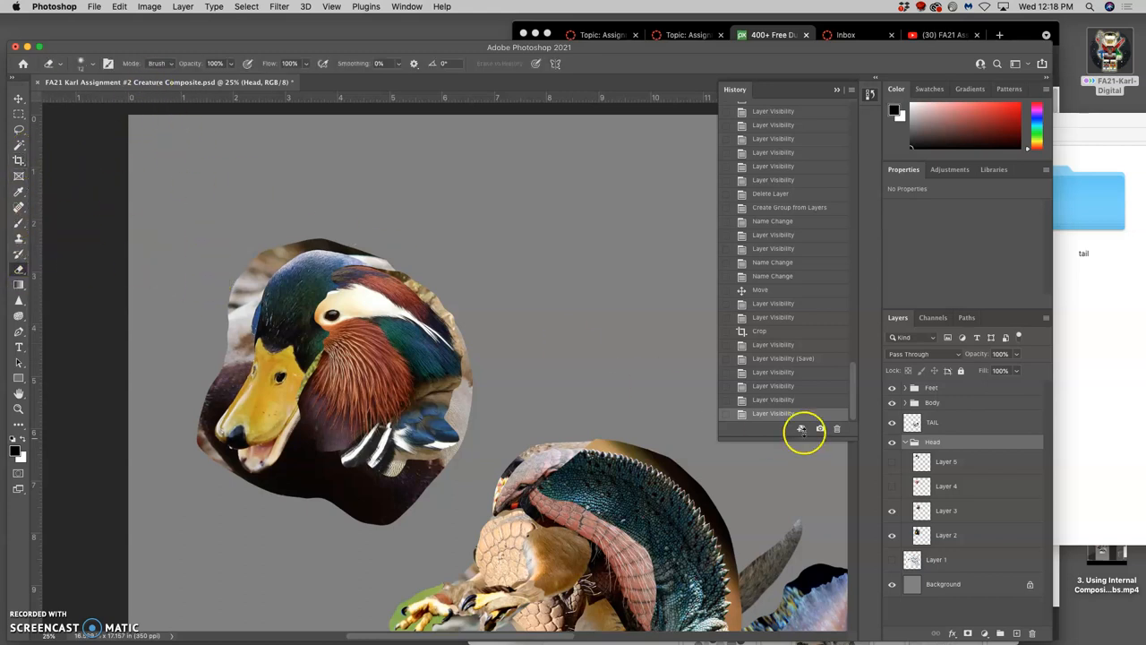
{"action": "left_click", "coordinate": [946, 509]}
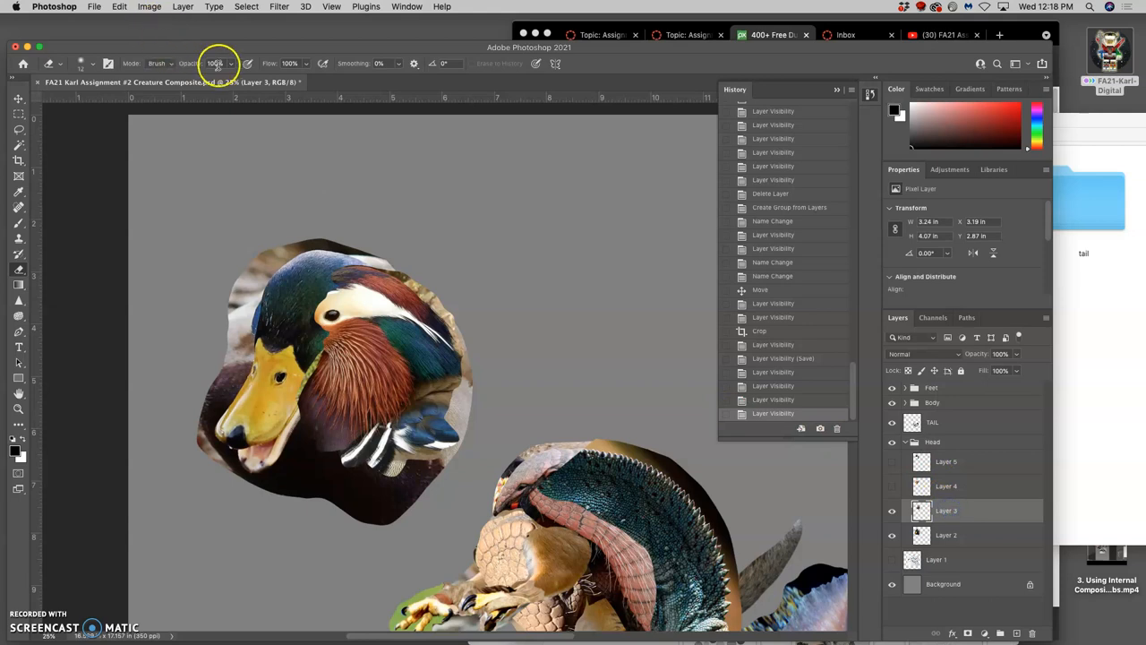
{"action": "left_click", "coordinate": [92, 64]}
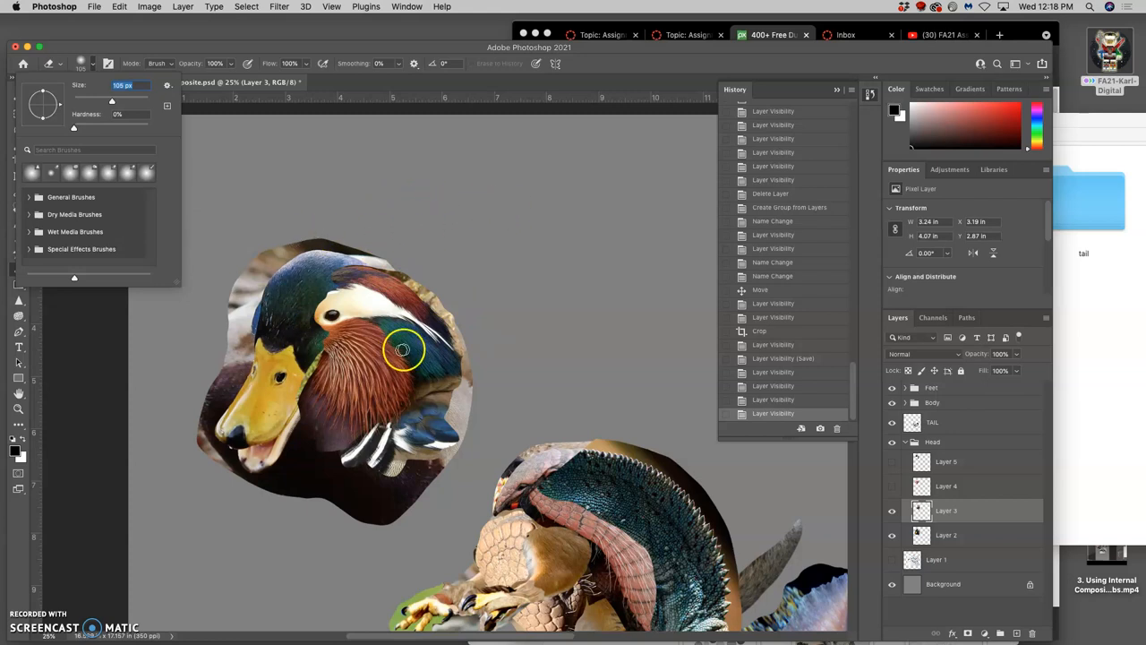
{"action": "left_click_drag", "start_coordinate": [114, 101], "coordinate": [137, 101]}
{"action": "left_click", "coordinate": [327, 295]}
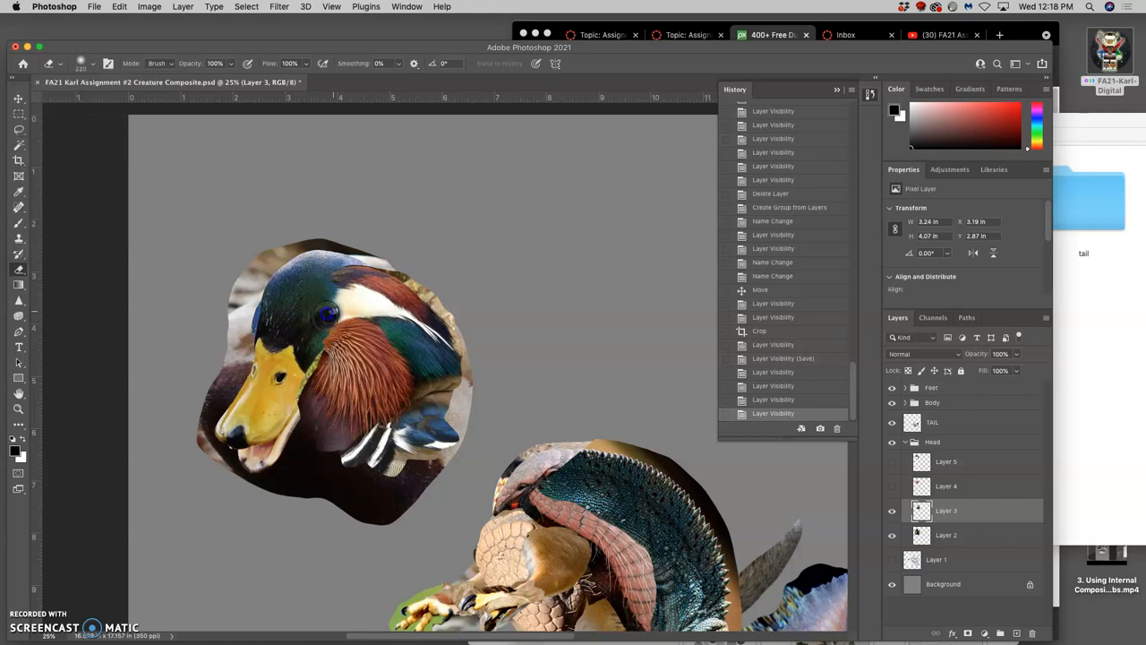
Erase the duck's blue eye, head spot and small areas along the bill edge.
{"action": "left_click", "coordinate": [328, 311]}
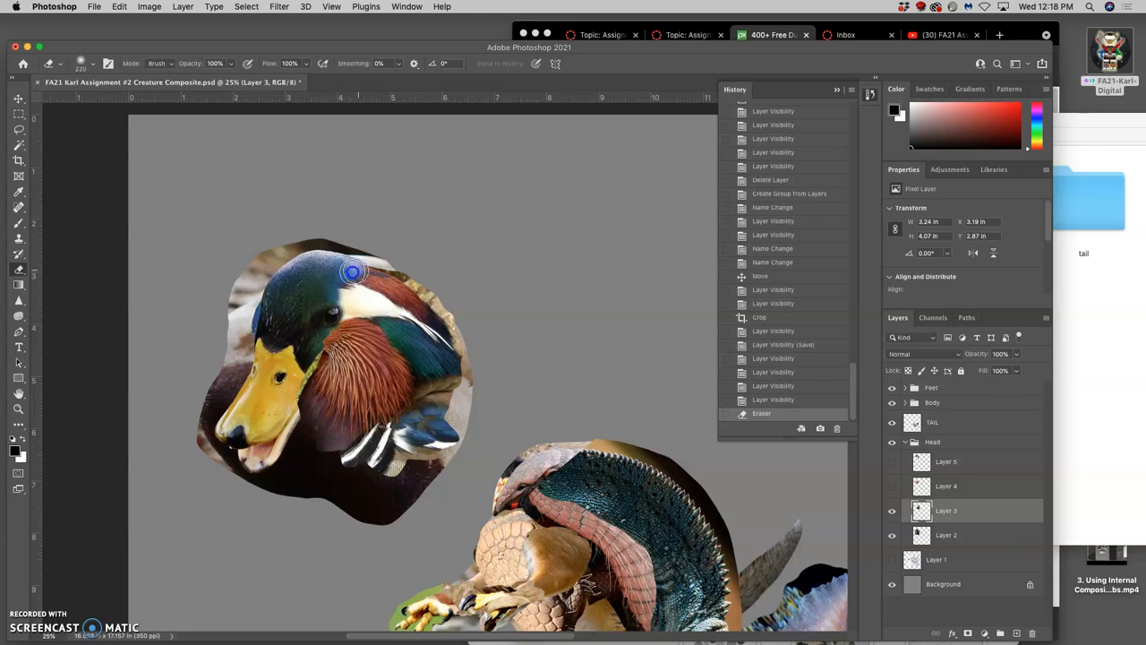
{"action": "left_click", "coordinate": [330, 288]}
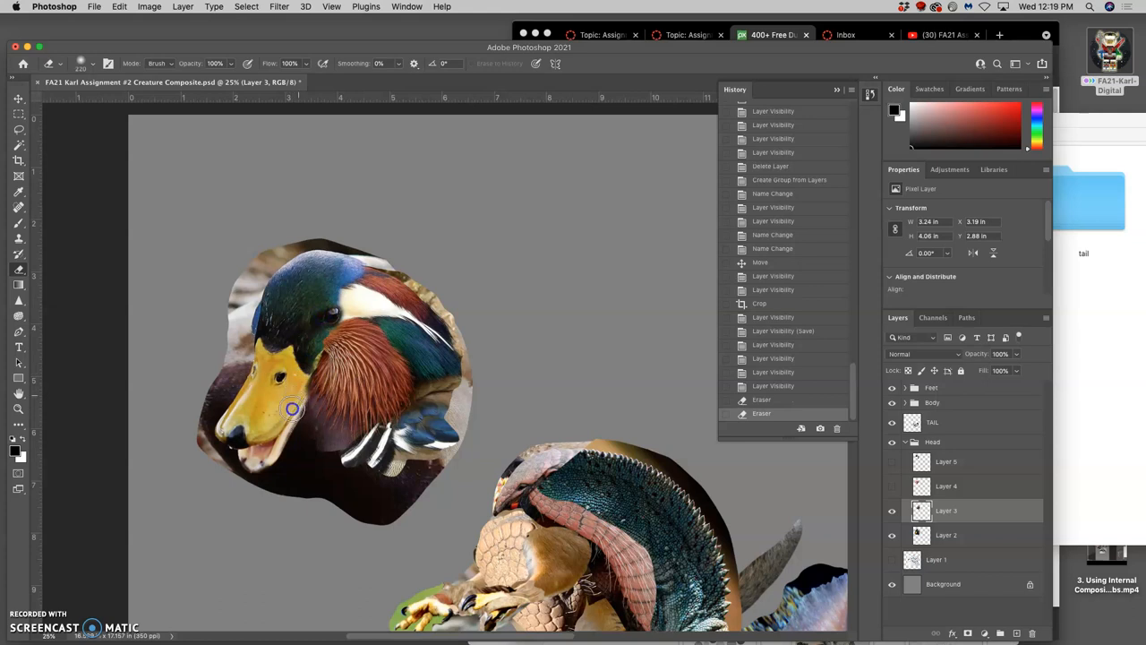
{"action": "left_click", "coordinate": [302, 374]}
{"action": "left_click", "coordinate": [304, 391]}
{"action": "left_click", "coordinate": [306, 399]}
{"action": "left_click", "coordinate": [309, 403]}
{"action": "left_click", "coordinate": [306, 412]}
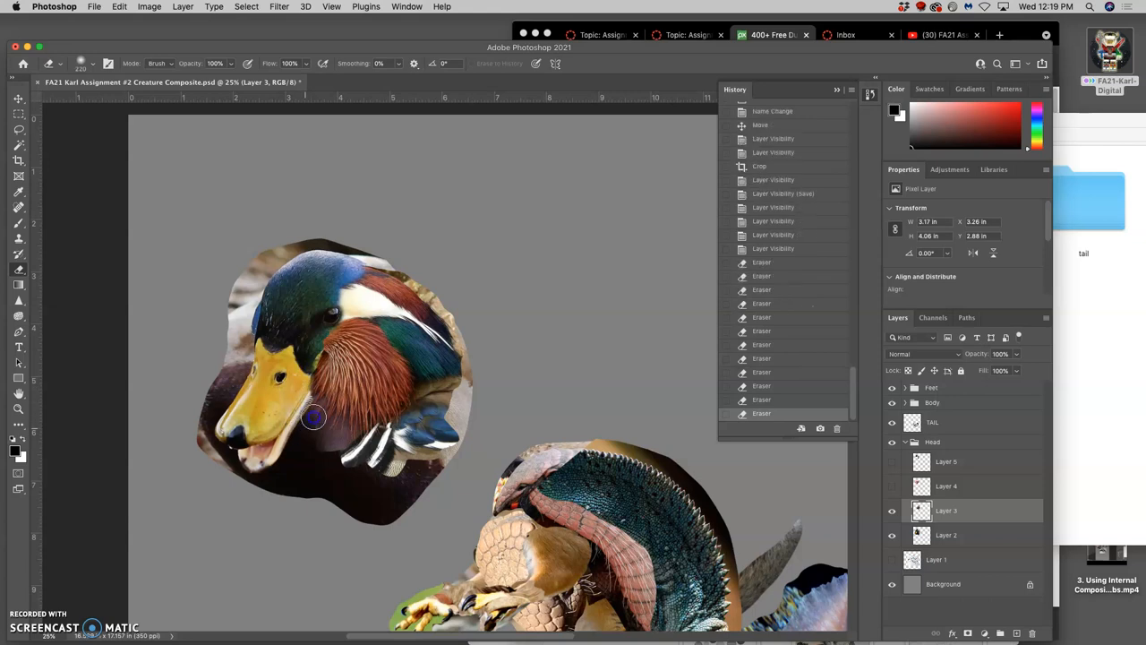
{"action": "left_click", "coordinate": [315, 416]}
{"action": "left_click", "coordinate": [311, 429]}
{"action": "left_click", "coordinate": [318, 406]}
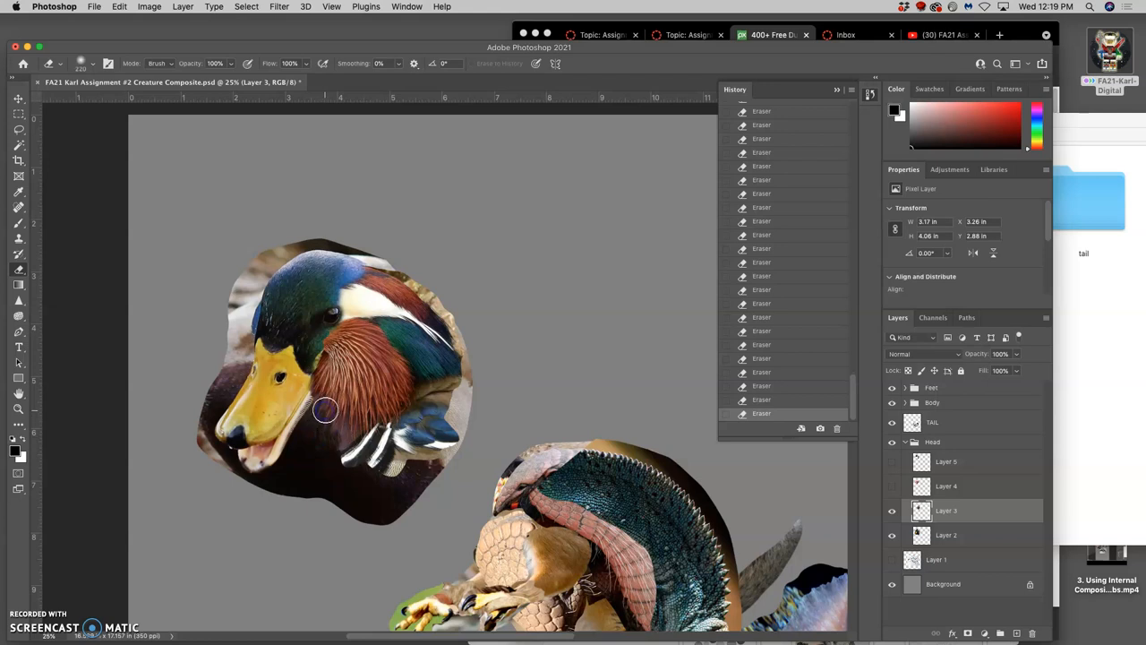
Erase the rust feather edge, white stripe tips and the blue wing's top edge on the duck head.
{"action": "key", "text": "super+plus"}
{"action": "key", "text": "super+plus"}
{"action": "key", "text": "super+plus"}
{"action": "scroll", "coordinate": [385, 421], "scroll_direction": "down", "scroll_amount": 5}
{"action": "scroll", "coordinate": [385, 421], "scroll_direction": "left", "scroll_amount": 5}
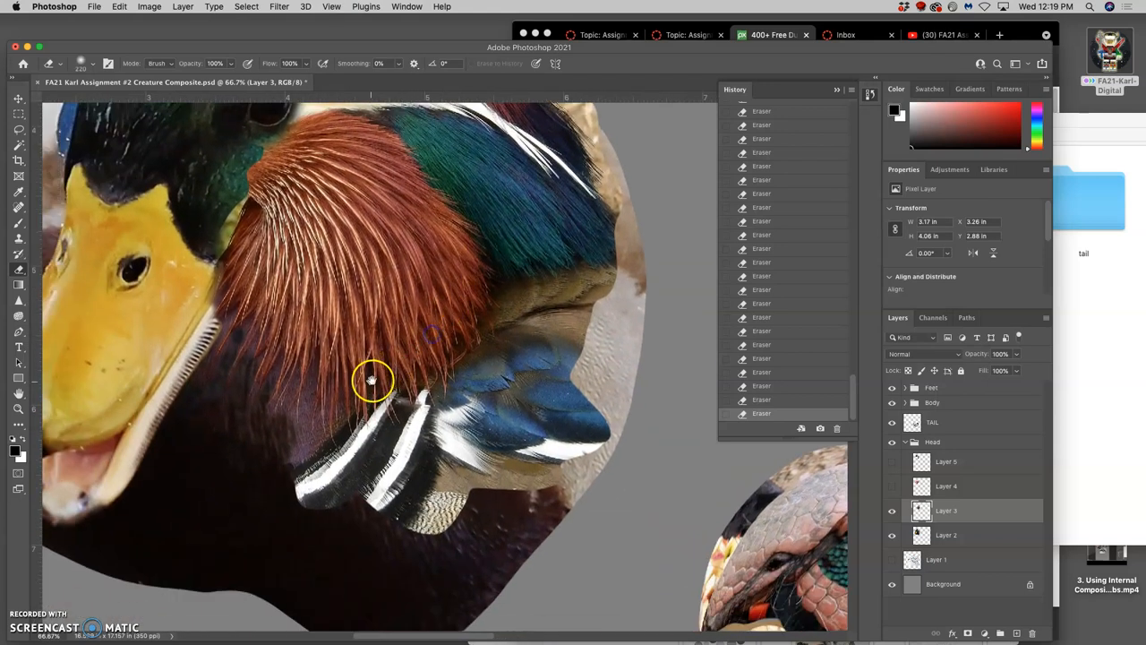
{"action": "scroll", "coordinate": [380, 367], "scroll_direction": "left", "scroll_amount": 2}
{"action": "scroll", "coordinate": [381, 367], "scroll_direction": "down", "scroll_amount": 1}
{"action": "left_click_drag", "start_coordinate": [376, 362], "coordinate": [344, 410]}
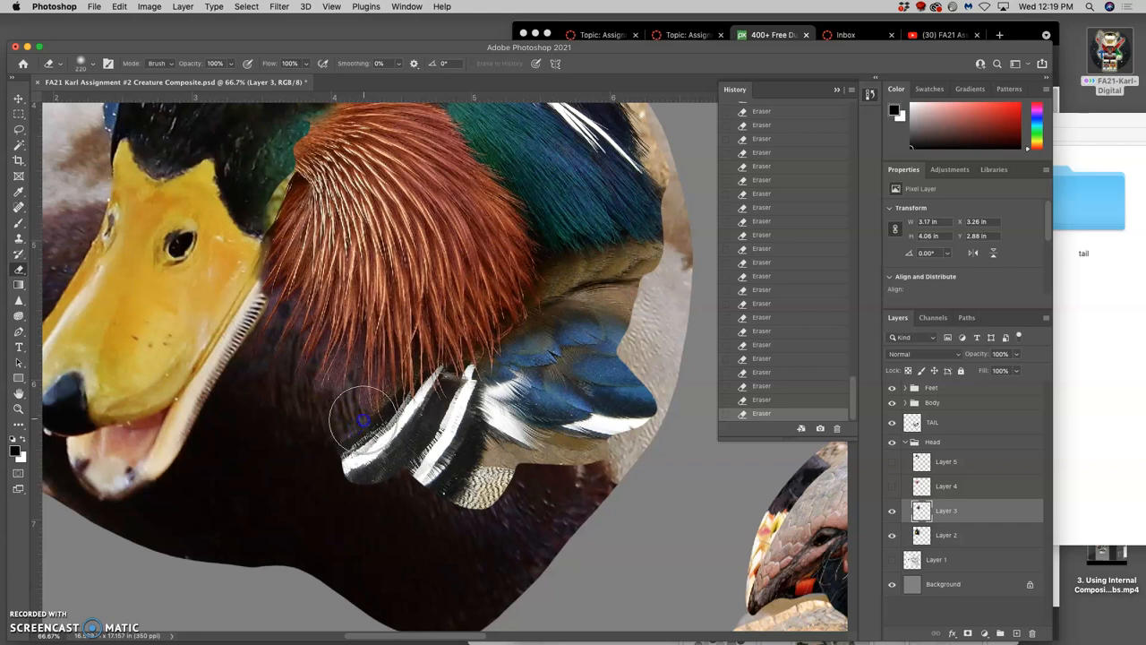
{"action": "left_click_drag", "start_coordinate": [346, 448], "coordinate": [379, 487]}
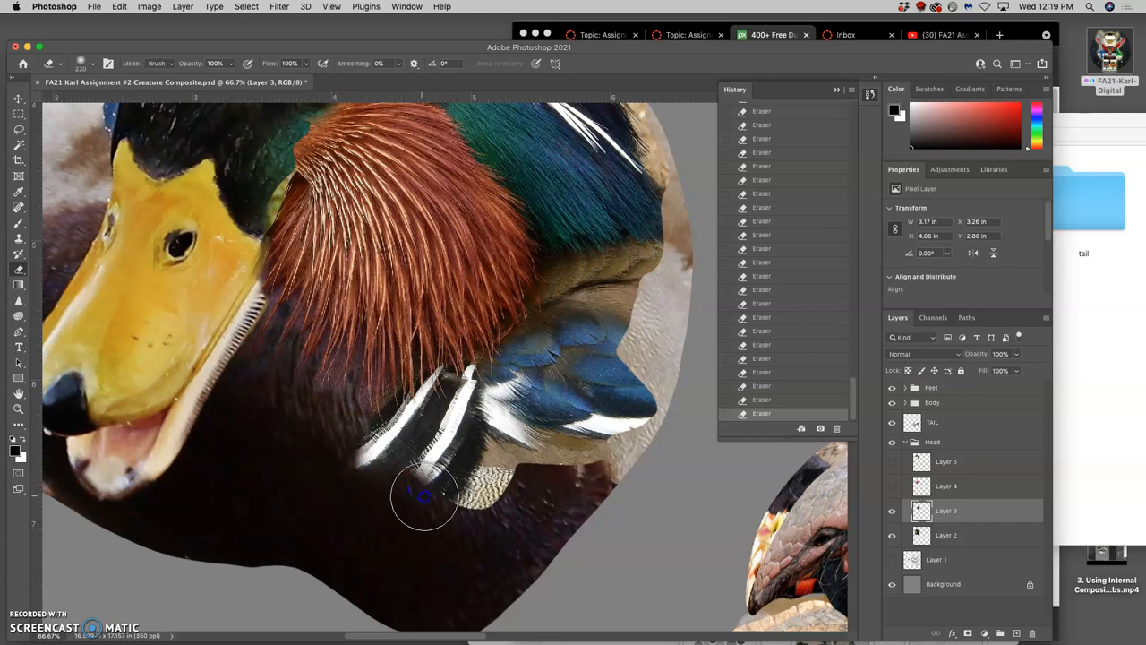
{"action": "mouse_move", "coordinate": [379, 487]}
{"action": "left_mouse_down"}
{"action": "mouse_move", "coordinate": [452, 509]}
{"action": "mouse_move", "coordinate": [502, 487]}
{"action": "mouse_move", "coordinate": [511, 460]}
{"action": "mouse_move", "coordinate": [476, 484]}
{"action": "mouse_move", "coordinate": [486, 455]}
{"action": "mouse_move", "coordinate": [543, 463]}
{"action": "mouse_move", "coordinate": [539, 439]}
{"action": "mouse_move", "coordinate": [576, 448]}
{"action": "mouse_move", "coordinate": [583, 460]}
{"action": "mouse_move", "coordinate": [568, 466]}
{"action": "mouse_move", "coordinate": [637, 455]}
{"action": "mouse_move", "coordinate": [662, 379]}
{"action": "mouse_move", "coordinate": [627, 332]}
{"action": "mouse_move", "coordinate": [609, 343]}
{"action": "left_mouse_up"}
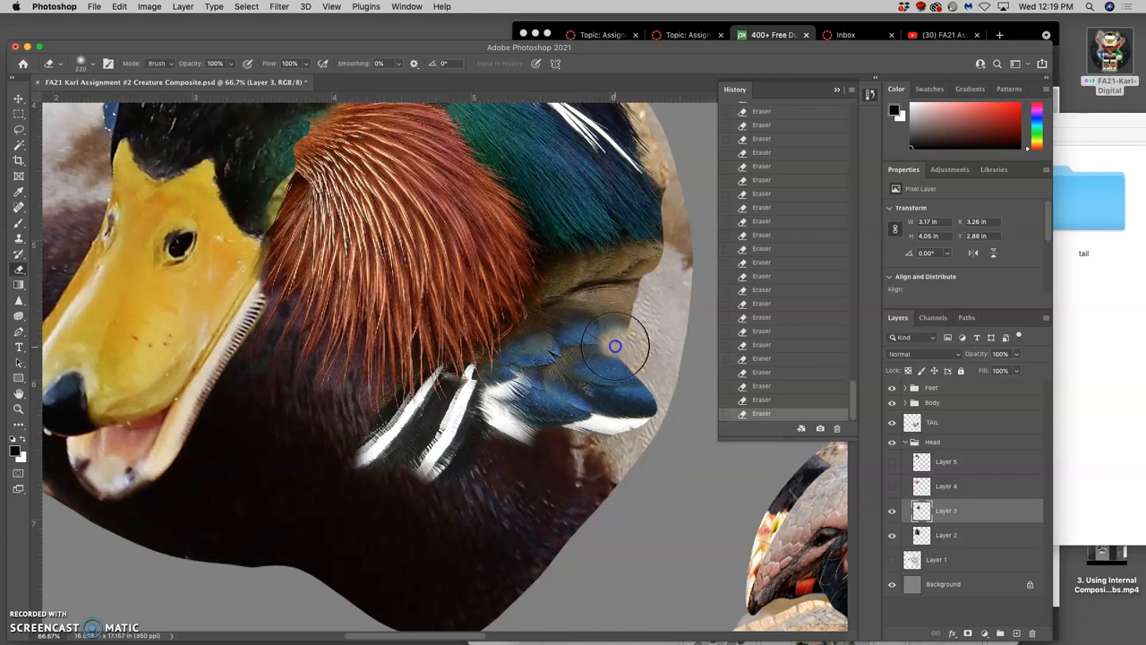
{"action": "mouse_move", "coordinate": [663, 383]}
{"action": "left_mouse_down"}
{"action": "mouse_move", "coordinate": [622, 333]}
{"action": "mouse_move", "coordinate": [650, 264]}
{"action": "mouse_move", "coordinate": [665, 256]}
{"action": "mouse_move", "coordinate": [635, 249]}
{"action": "mouse_move", "coordinate": [564, 275]}
{"action": "left_mouse_up"}
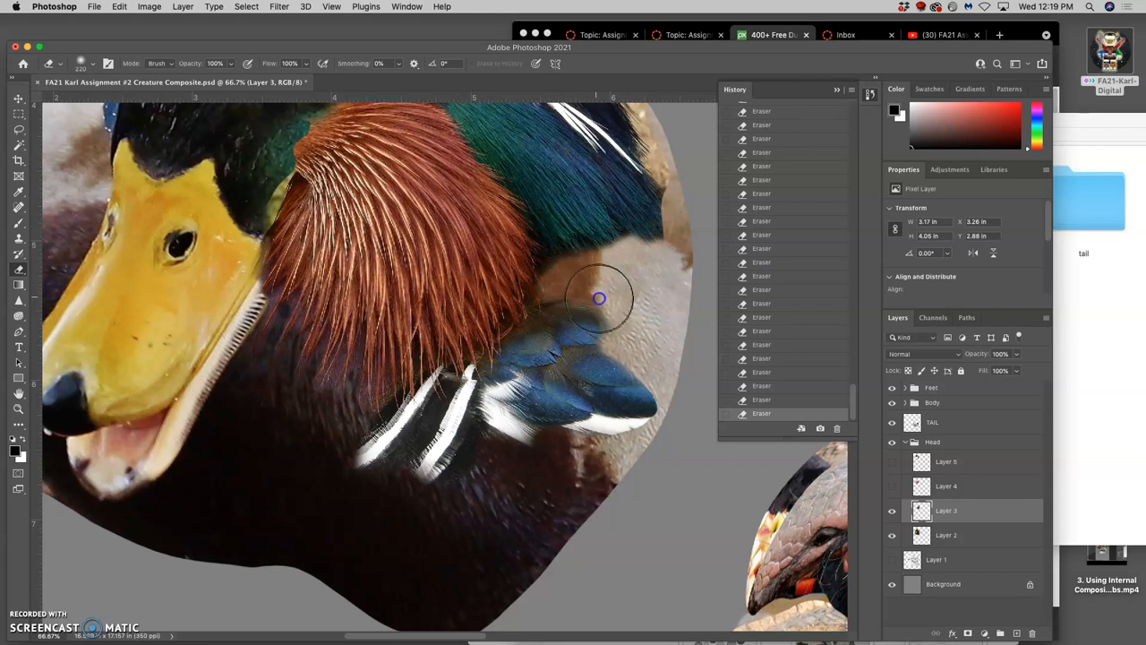
{"action": "key", "text": "super+minus"}
{"action": "key", "text": "super+minus"}
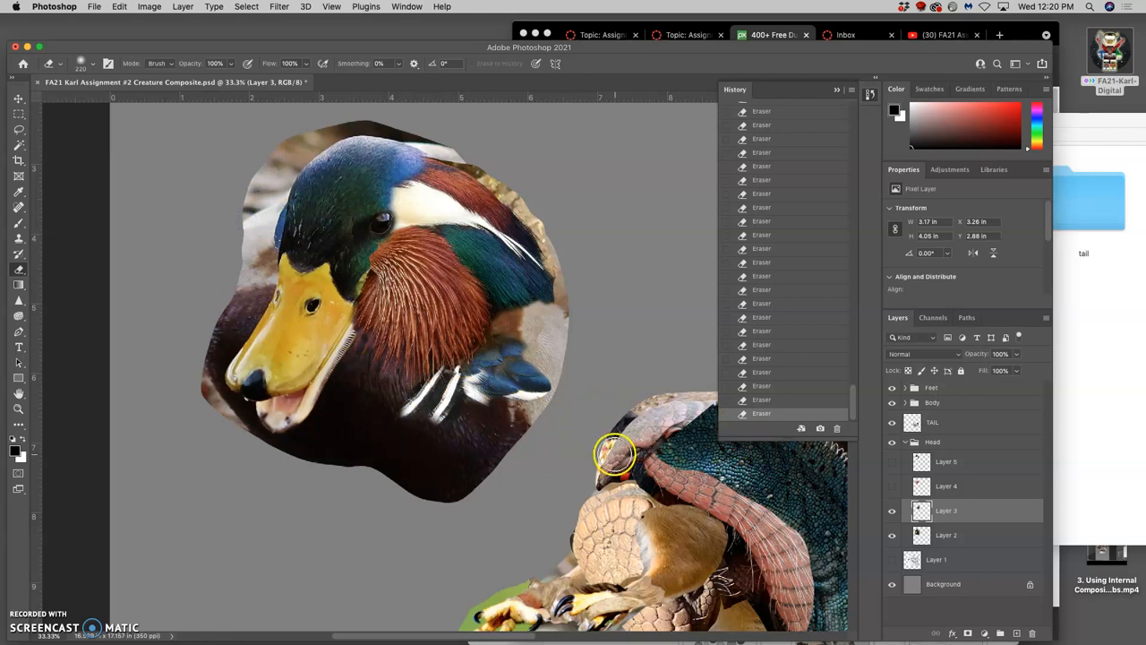
Show and select Layer 4's red warty head and erase part of its lower edge.
{"action": "left_click", "coordinate": [892, 487]}
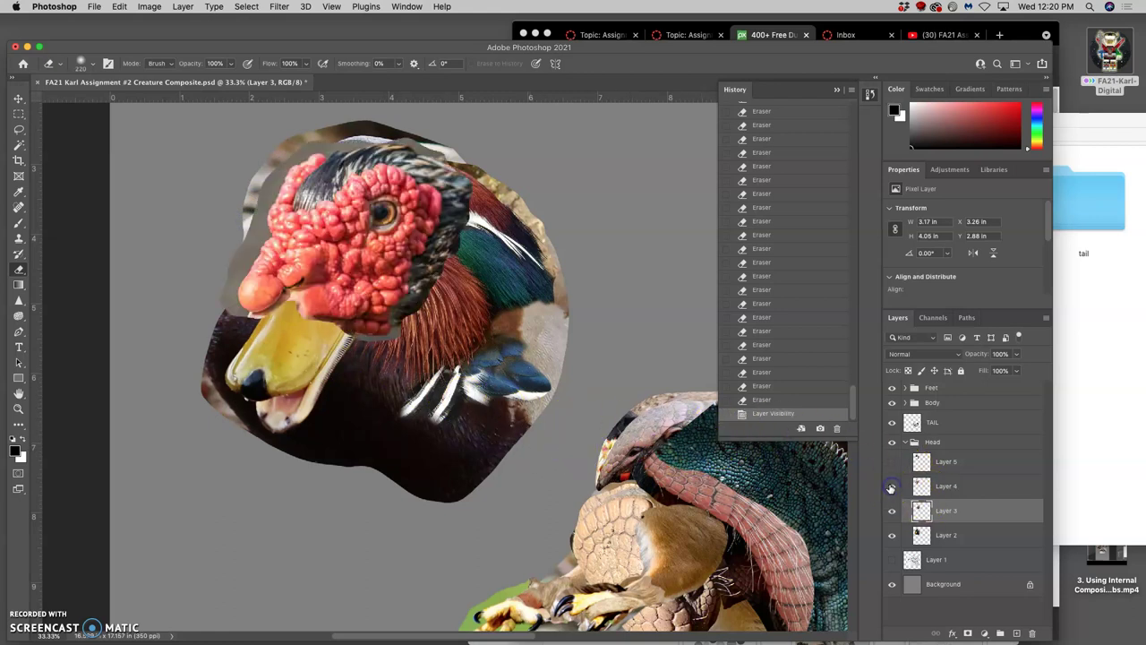
{"action": "left_click", "coordinate": [936, 486]}
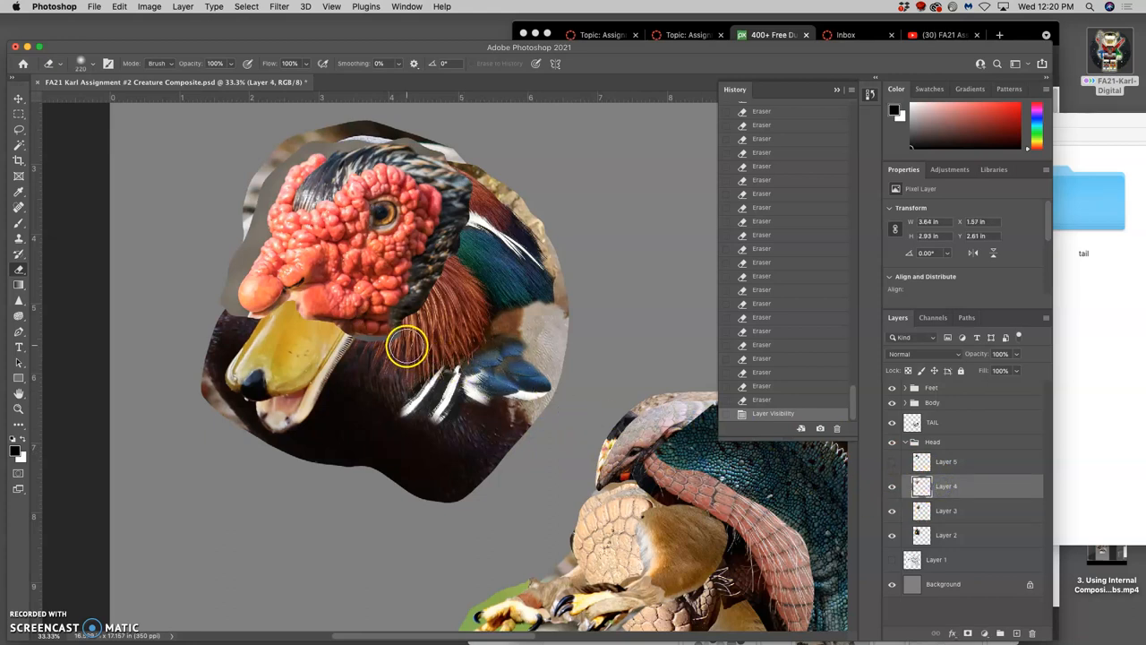
{"action": "scroll", "coordinate": [410, 345], "scroll_direction": "up", "scroll_amount": 2}
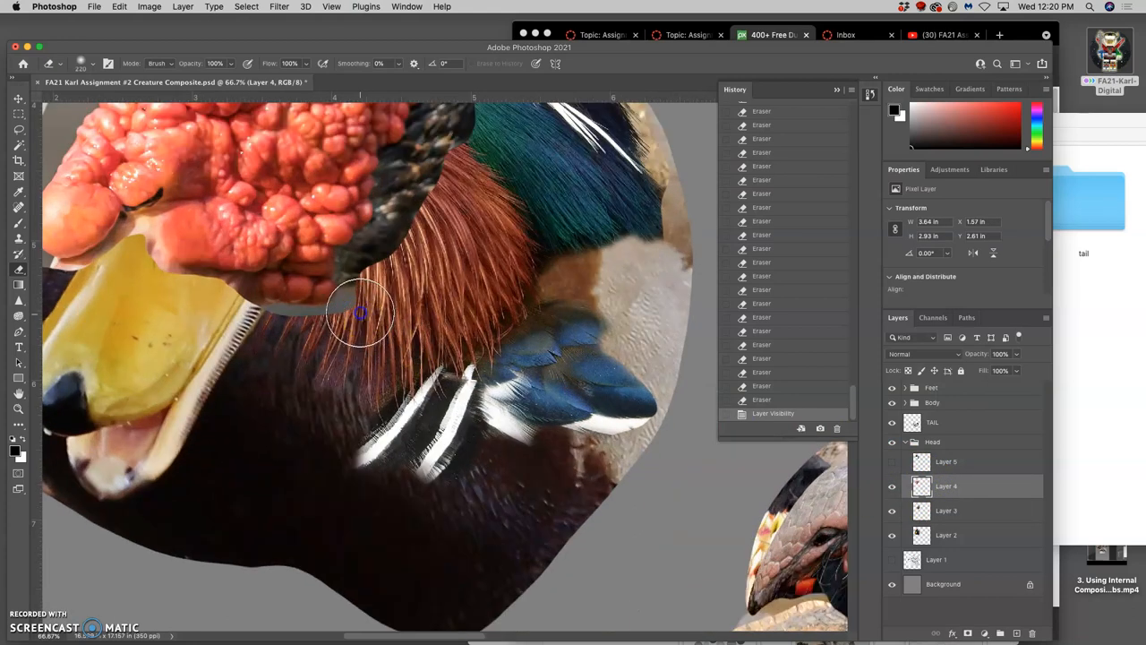
{"action": "left_click_drag", "start_coordinate": [346, 301], "coordinate": [286, 278]}
{"action": "left_click", "coordinate": [18, 129]}
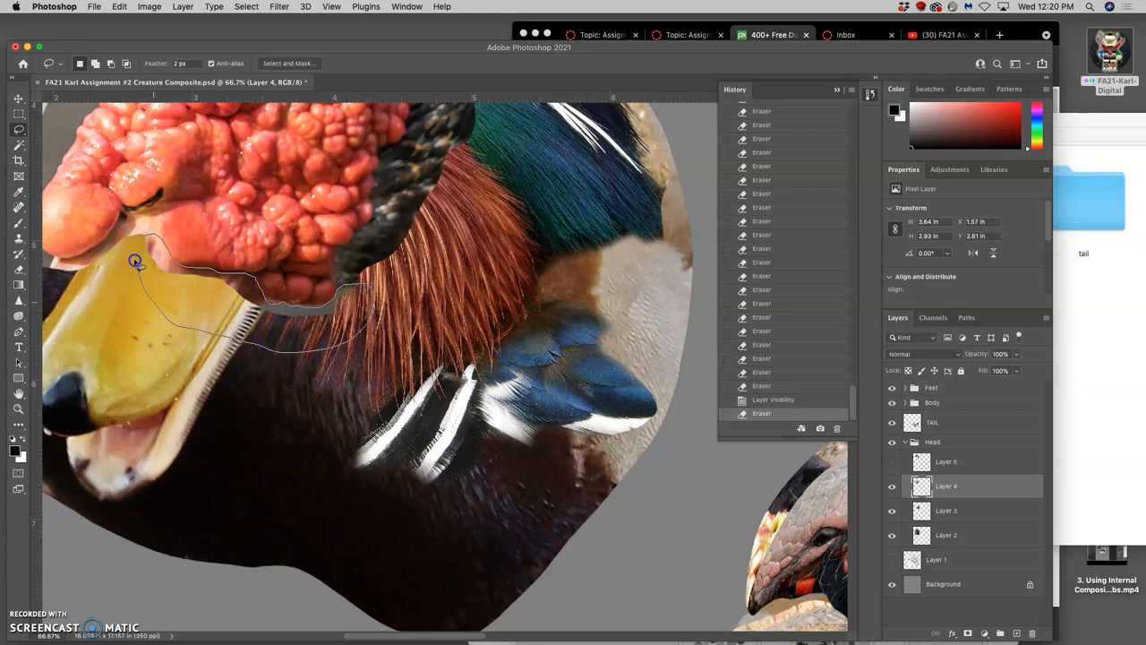
Lasso the area beside the bill on Layer 4, delete it and deselect.
{"action": "left_click_drag", "start_coordinate": [148, 291], "coordinate": [154, 300]}
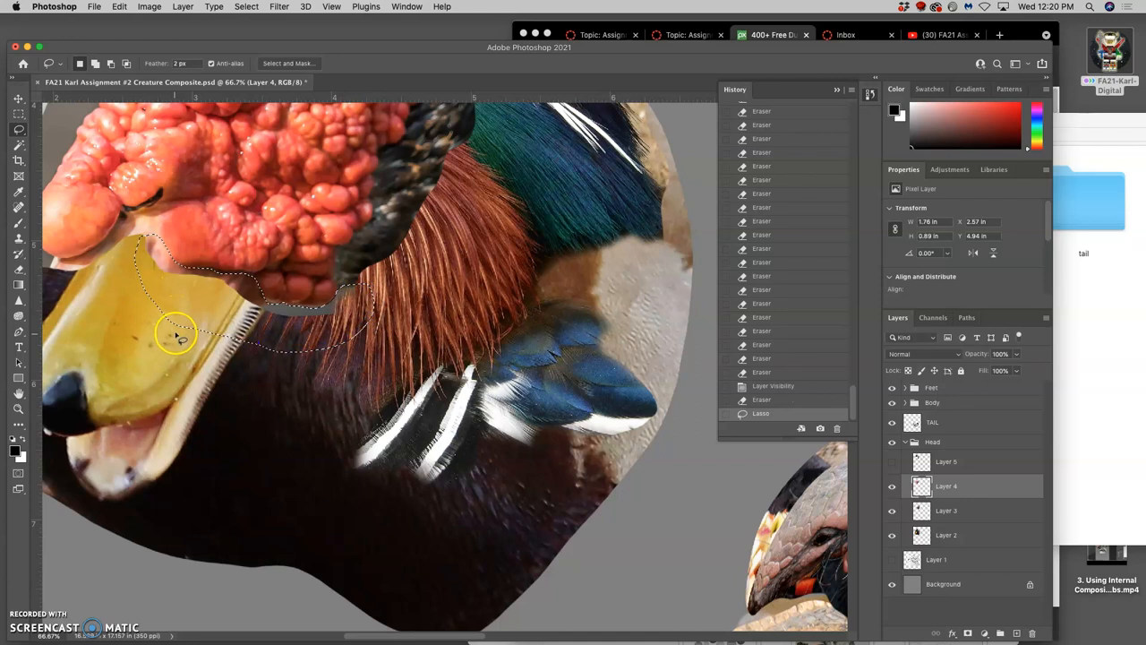
{"action": "key", "text": "Delete"}
{"action": "left_click", "coordinate": [229, 374]}
{"action": "left_click_drag", "start_coordinate": [195, 307], "coordinate": [358, 312]}
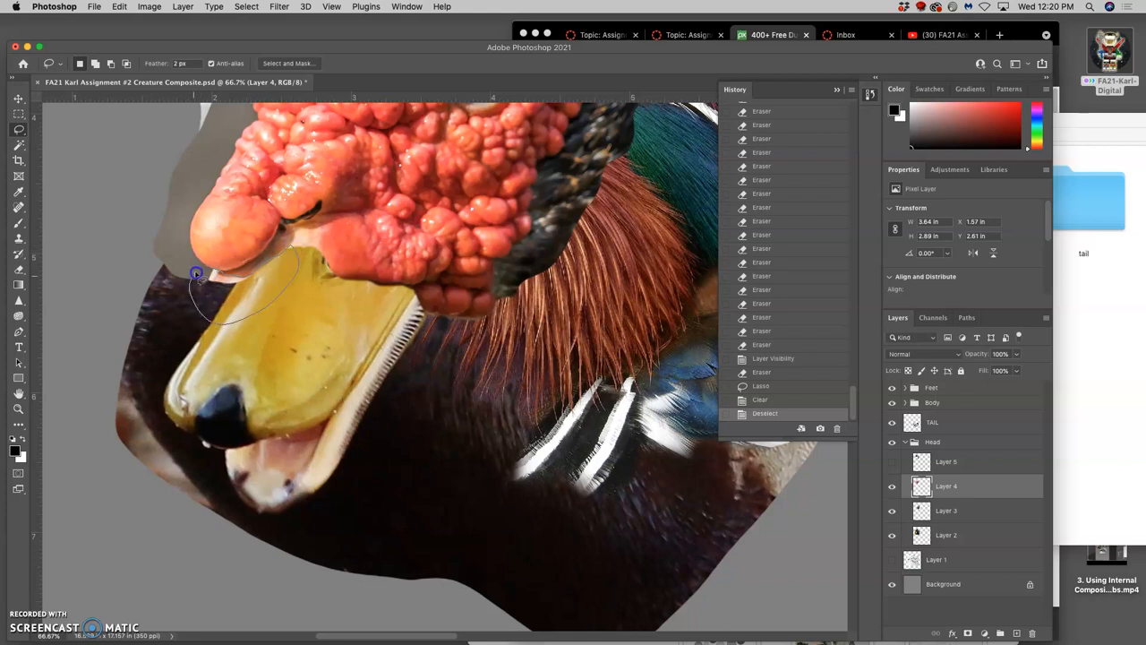
Lasso and delete the dark edge beside the bill, then reframe the view on the red head and neck.
{"action": "left_click_drag", "start_coordinate": [202, 298], "coordinate": [208, 330]}
{"action": "key", "text": "Delete"}
{"action": "key", "text": "super+d"}
{"action": "key", "text": "super+minus"}
{"action": "key", "text": "super+minus"}
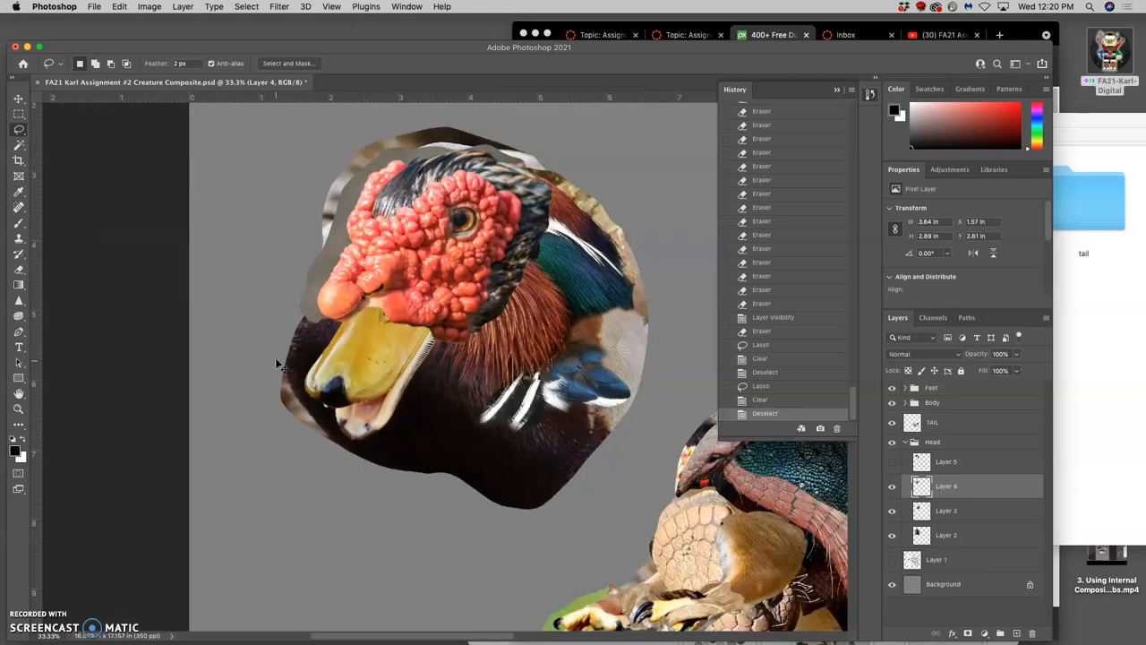
{"action": "key", "text": "super+equal"}
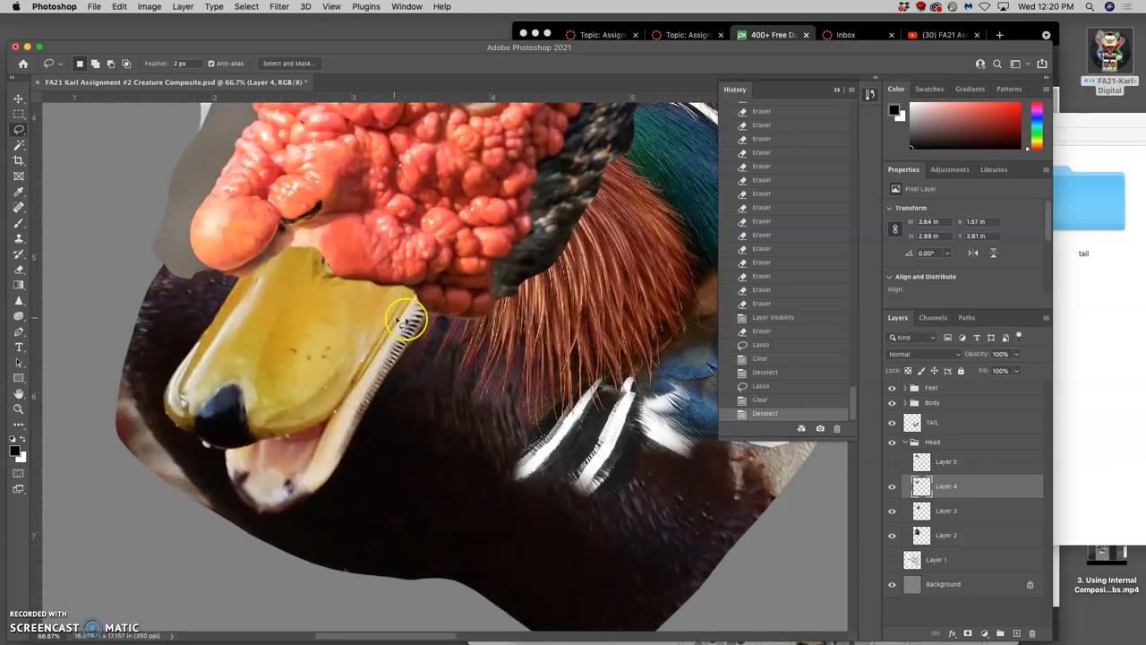
{"action": "key", "text": "super+equal"}
{"action": "mouse_move", "coordinate": [436, 325]}
{"action": "left_mouse_down"}
{"action": "mouse_move", "coordinate": [345, 376]}
{"action": "mouse_move", "coordinate": [307, 422]}
{"action": "mouse_move", "coordinate": [318, 439]}
{"action": "left_mouse_up"}
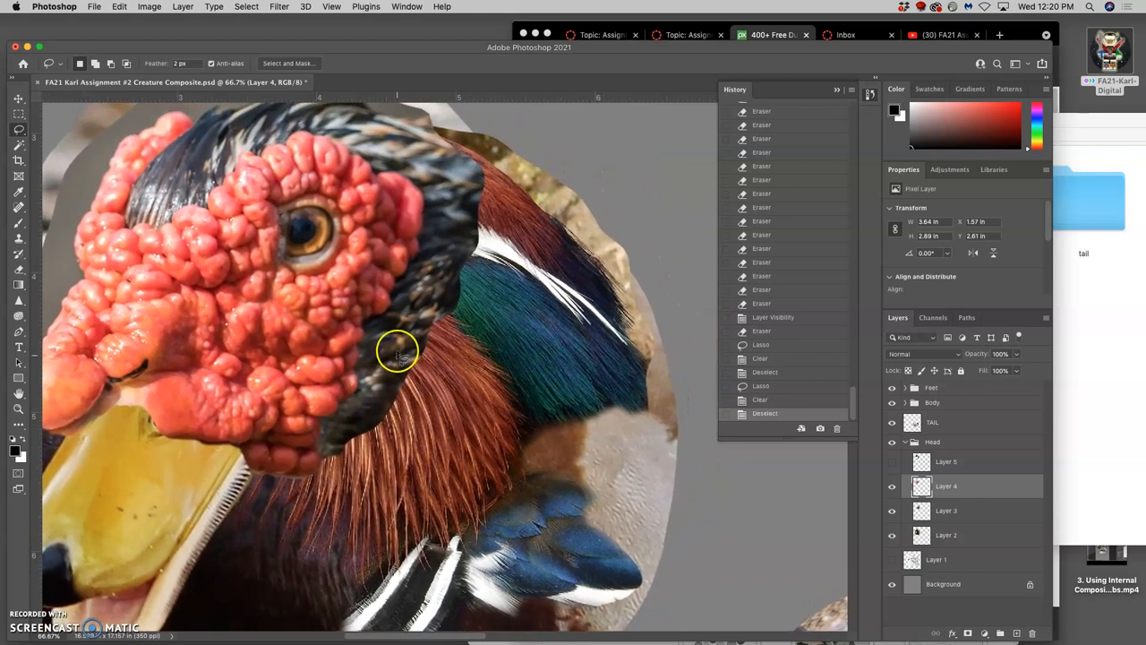
Erase the dark neck area behind the red head on Layer 4 to reveal the rust feathers beneath.
{"action": "left_click", "coordinate": [19, 269]}
{"action": "left_click_drag", "start_coordinate": [409, 338], "coordinate": [343, 340]}
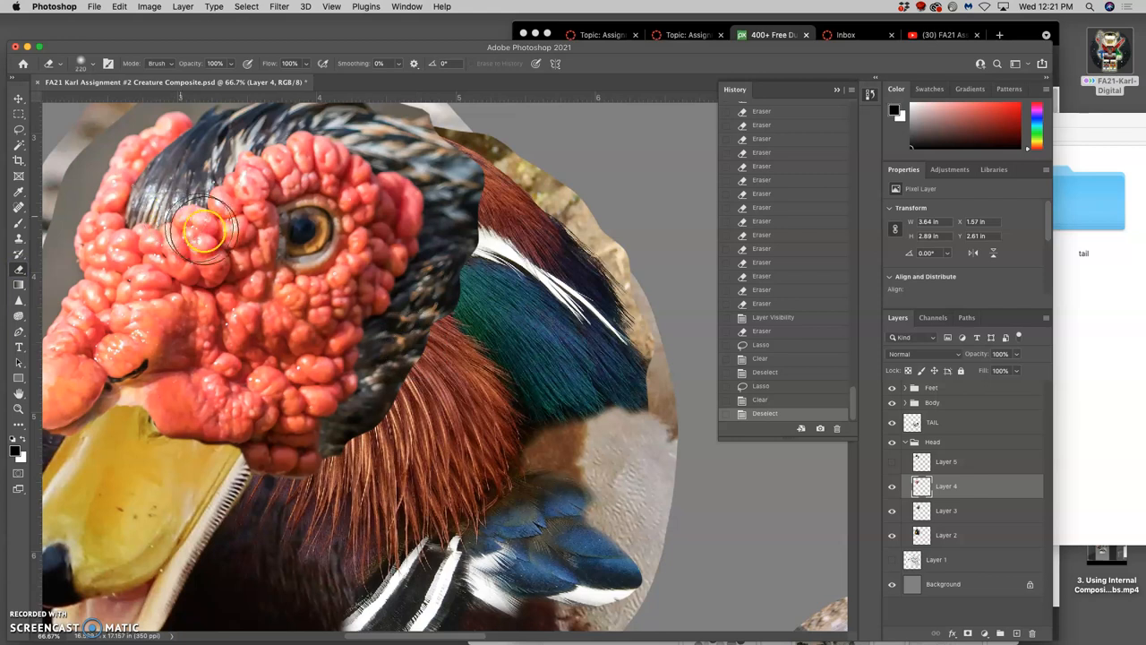
{"action": "left_click_drag", "start_coordinate": [418, 347], "coordinate": [422, 353]}
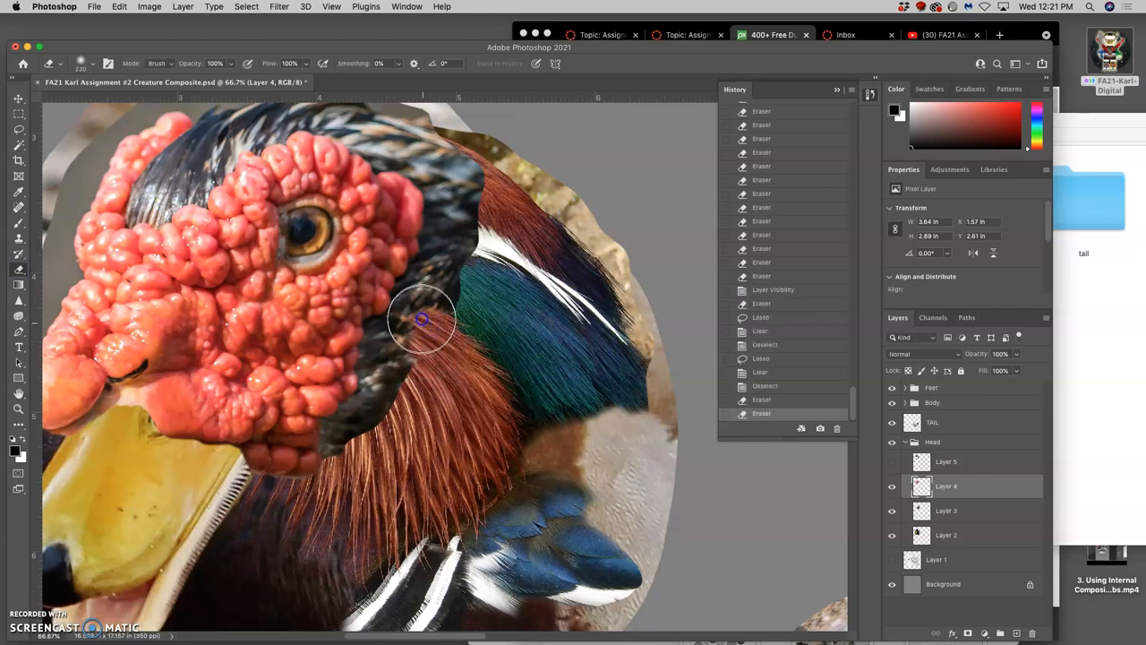
{"action": "mouse_move", "coordinate": [399, 371]}
{"action": "left_mouse_down"}
{"action": "mouse_move", "coordinate": [408, 412]}
{"action": "mouse_move", "coordinate": [396, 430]}
{"action": "mouse_move", "coordinate": [384, 404]}
{"action": "mouse_move", "coordinate": [372, 438]}
{"action": "mouse_move", "coordinate": [346, 435]}
{"action": "mouse_move", "coordinate": [329, 448]}
{"action": "mouse_move", "coordinate": [339, 453]}
{"action": "left_mouse_up"}
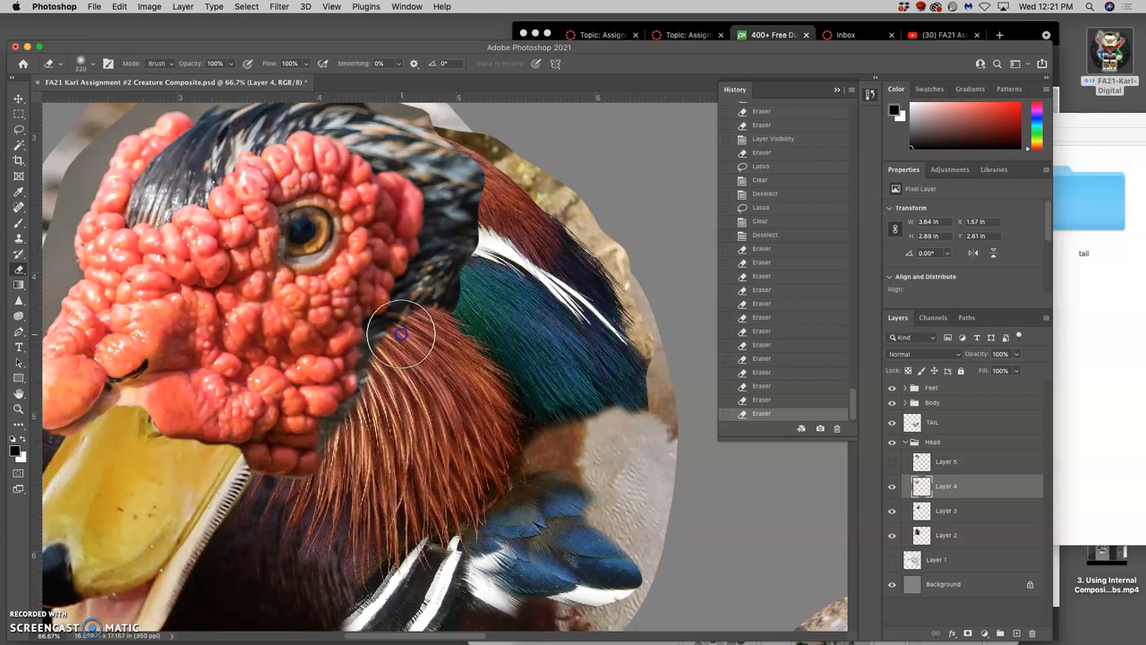
{"action": "left_click", "coordinate": [402, 329]}
{"action": "left_click", "coordinate": [405, 326]}
{"action": "left_click_drag", "start_coordinate": [403, 327], "coordinate": [385, 358]}
{"action": "left_click", "coordinate": [242, 497]}
{"action": "left_click", "coordinate": [18, 128]}
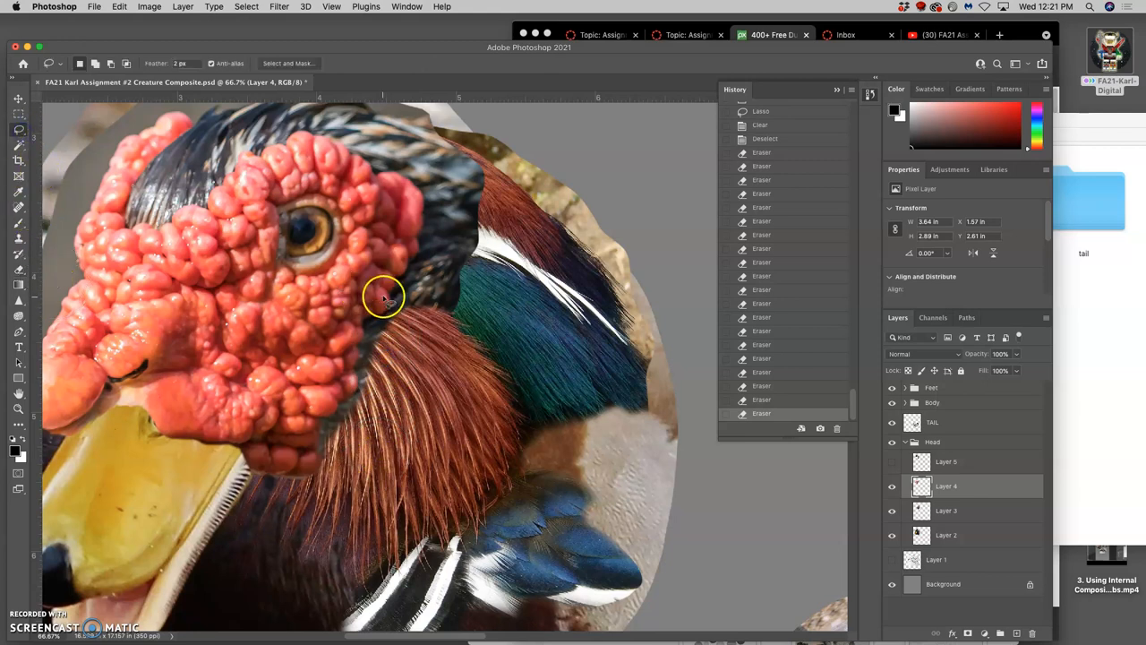